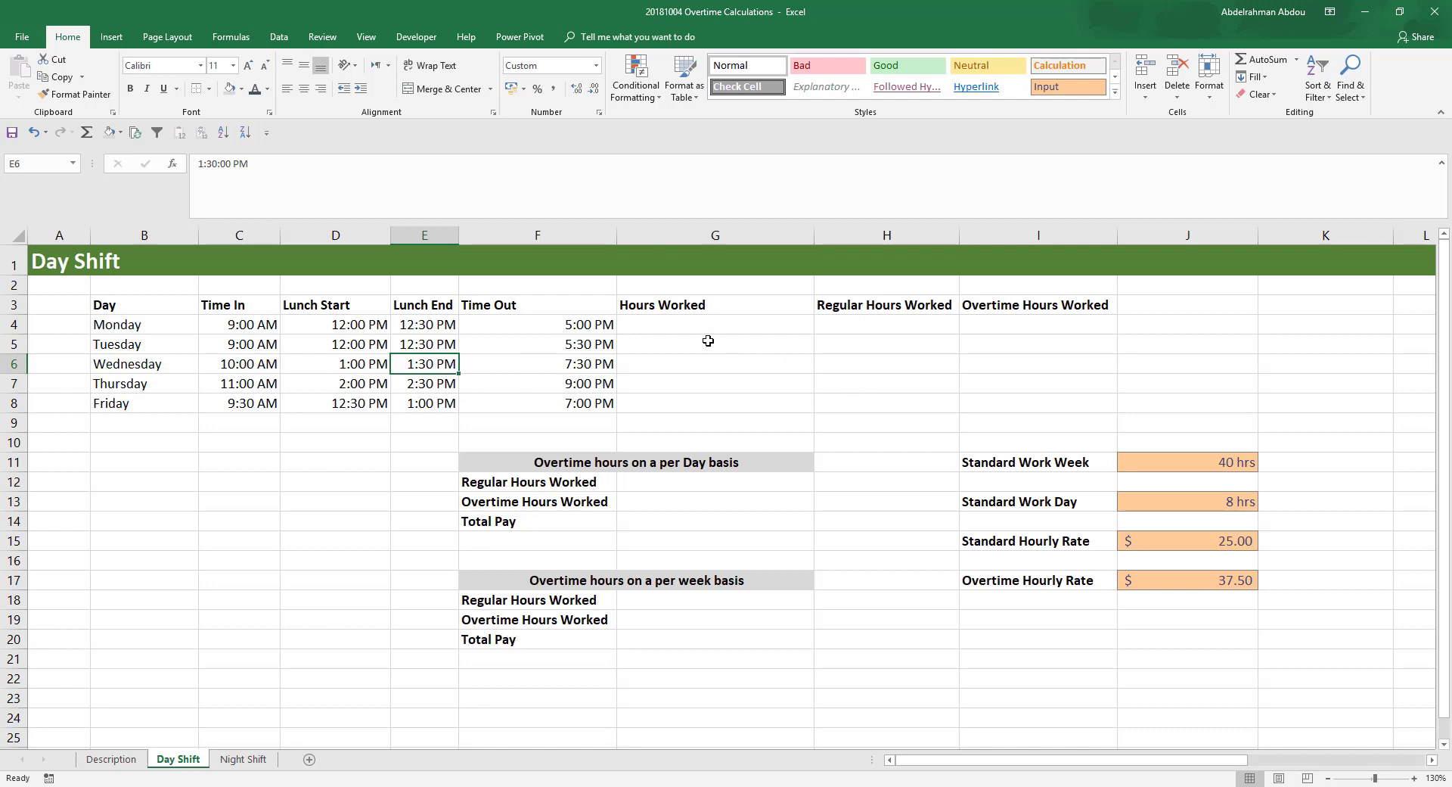
Examine the hours worked, regular and overtime columns and Monday's clock times in the day shift table
{"action": "left_click", "coordinate": [722, 320]}
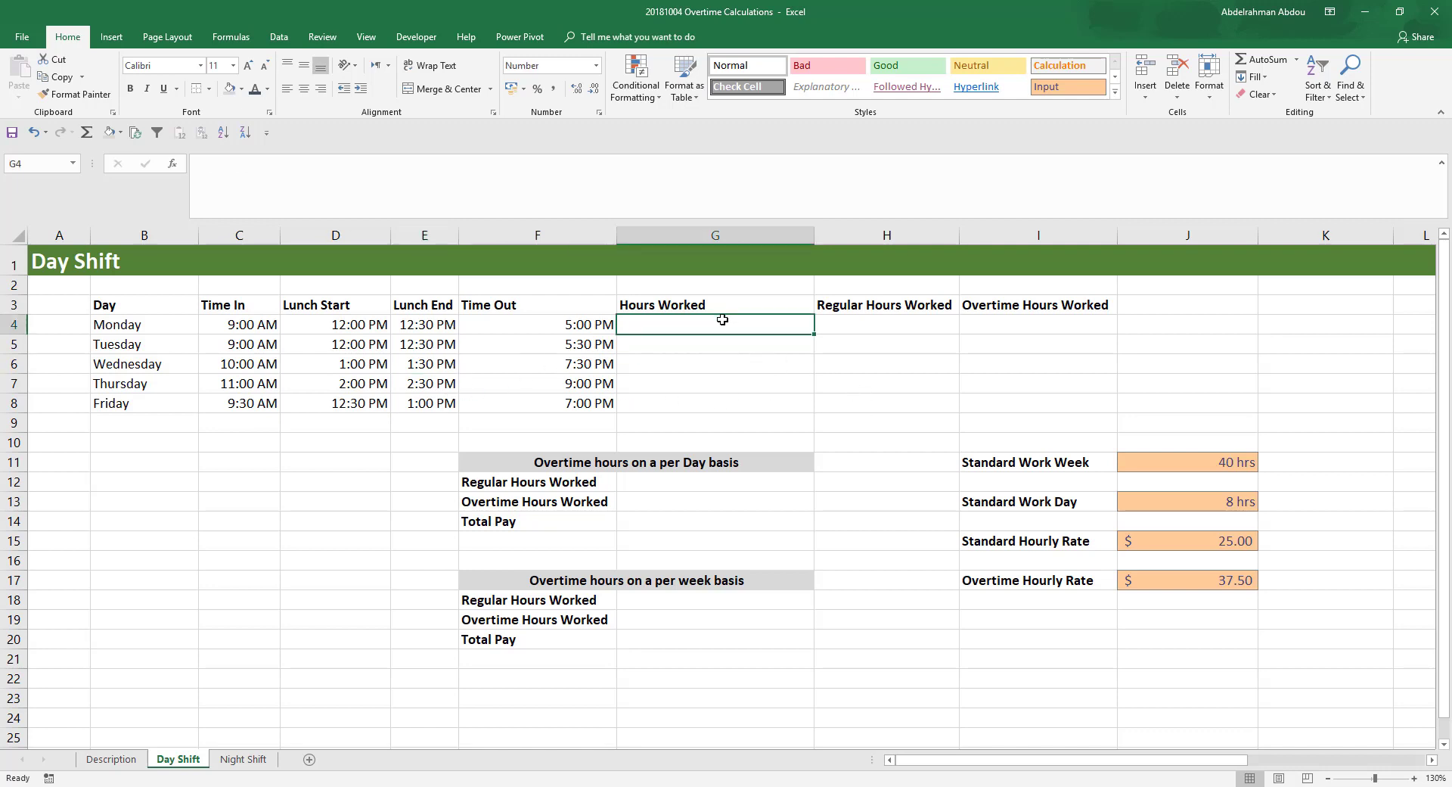
{"action": "left_click", "coordinate": [932, 317]}
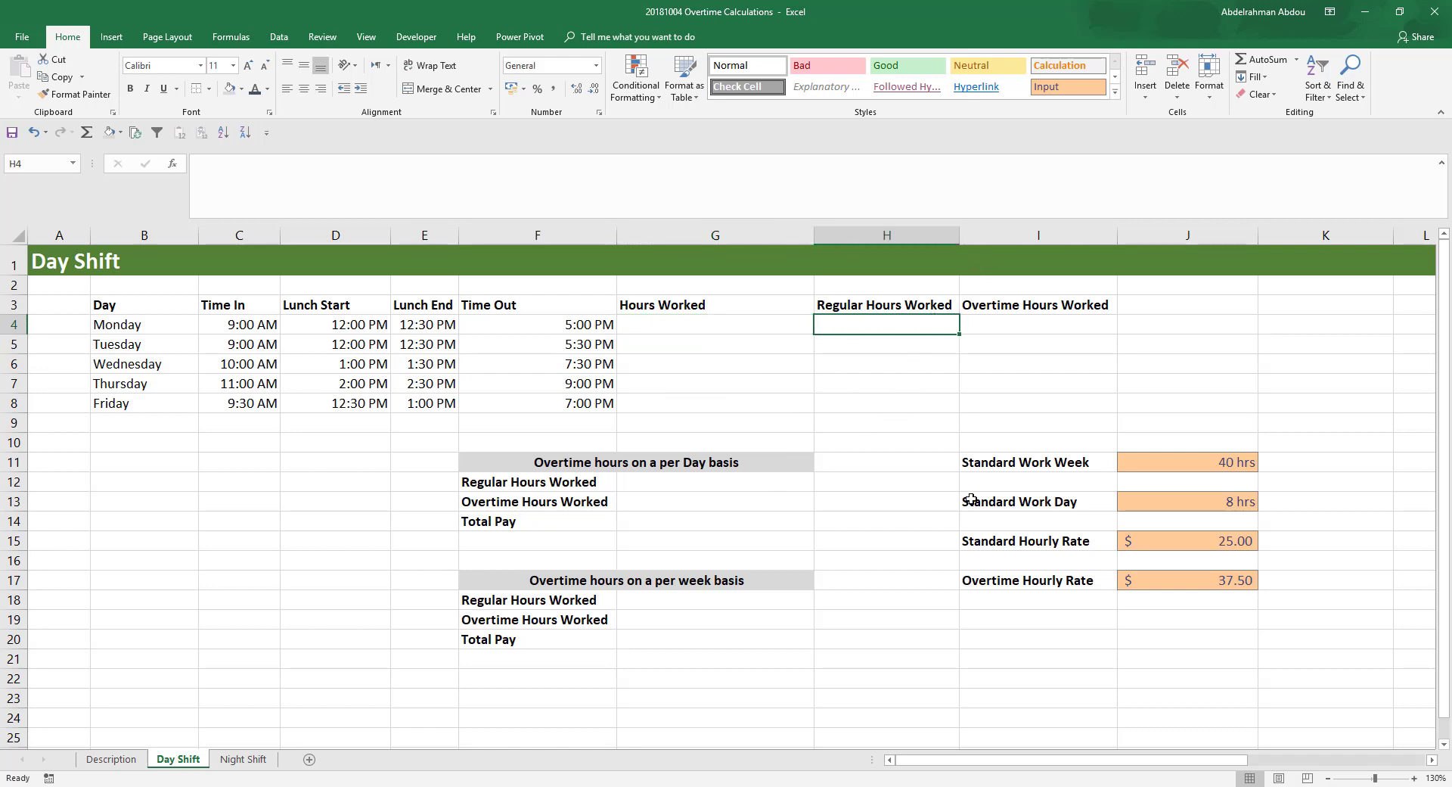
{"action": "left_click", "coordinate": [1038, 327]}
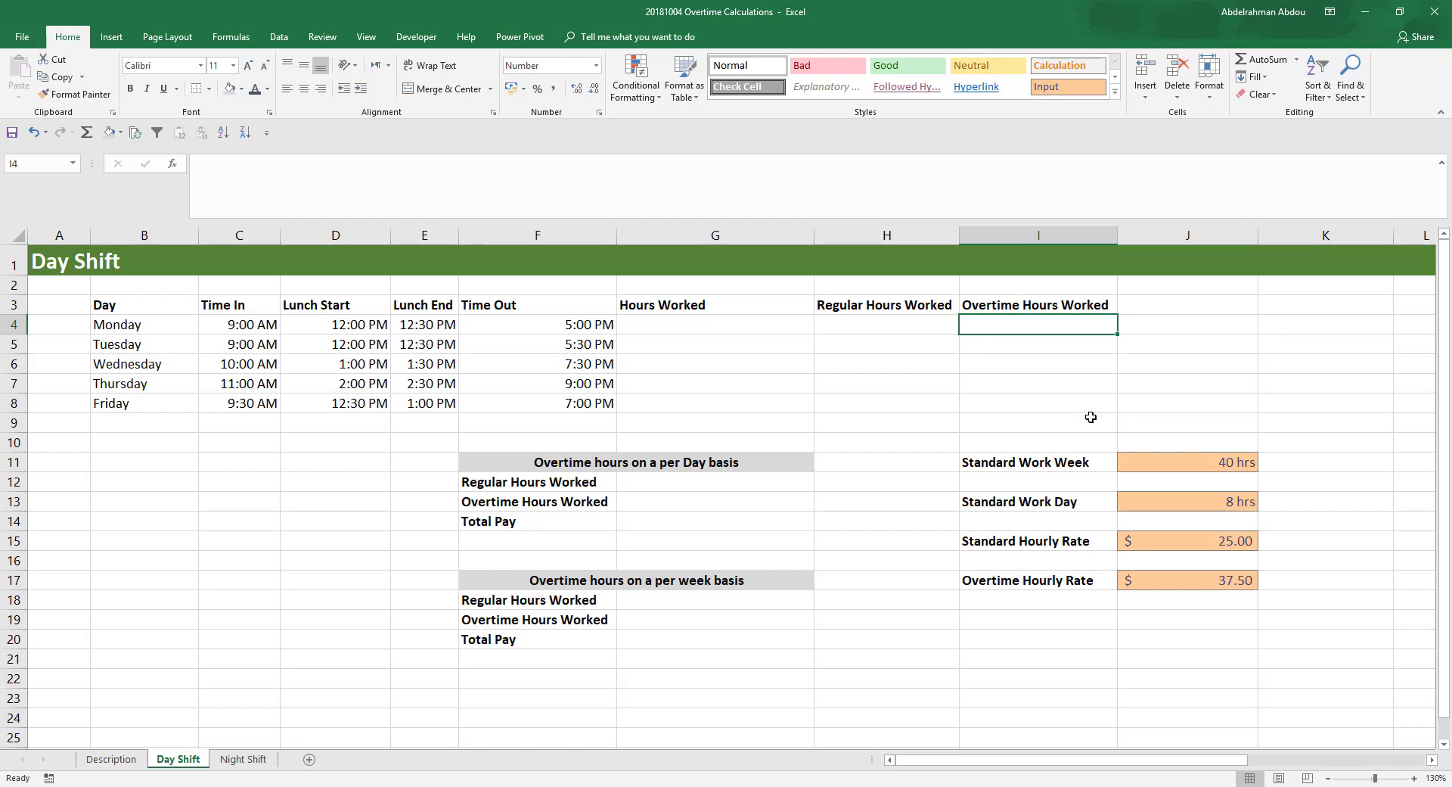
{"action": "left_click", "coordinate": [772, 326]}
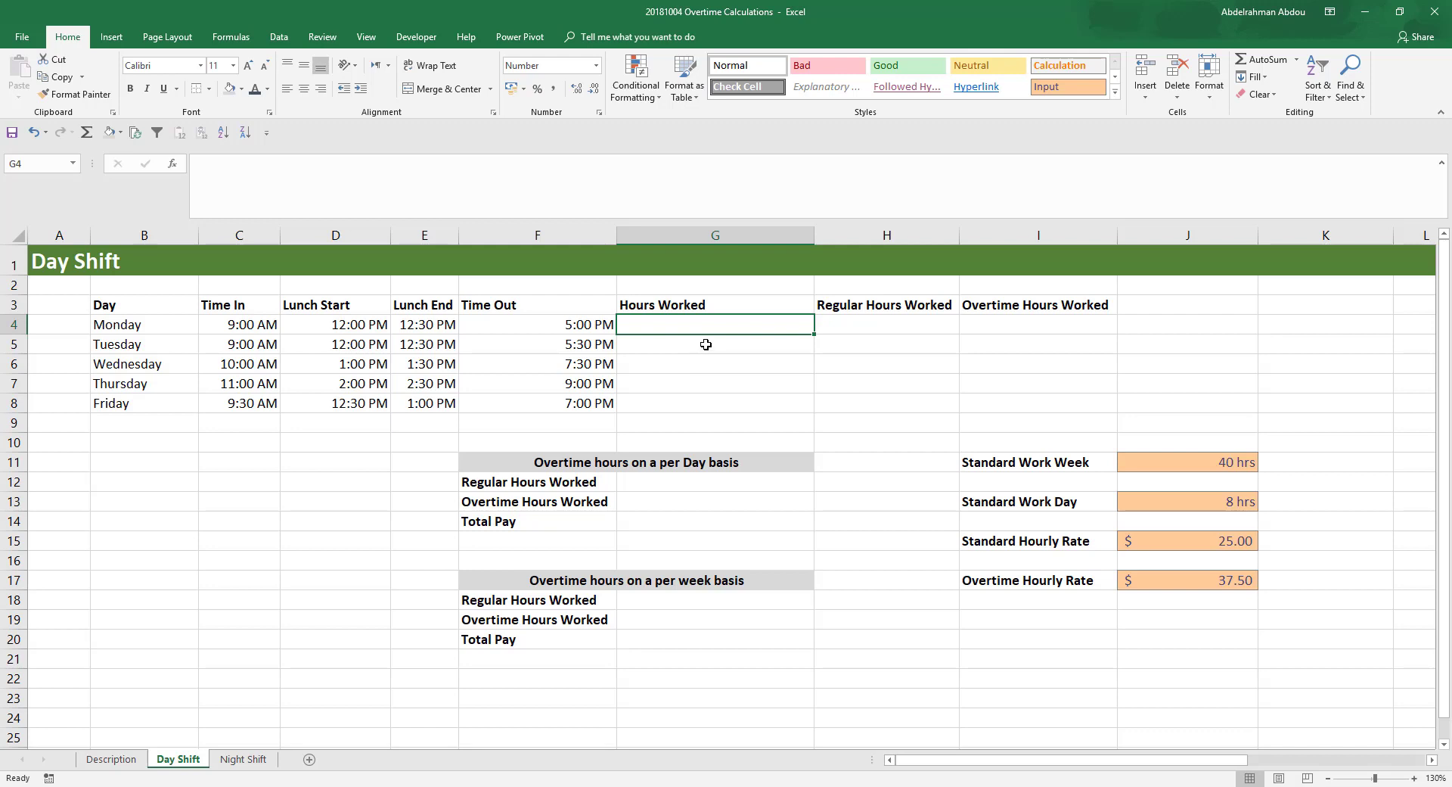
{"action": "left_click", "coordinate": [242, 331]}
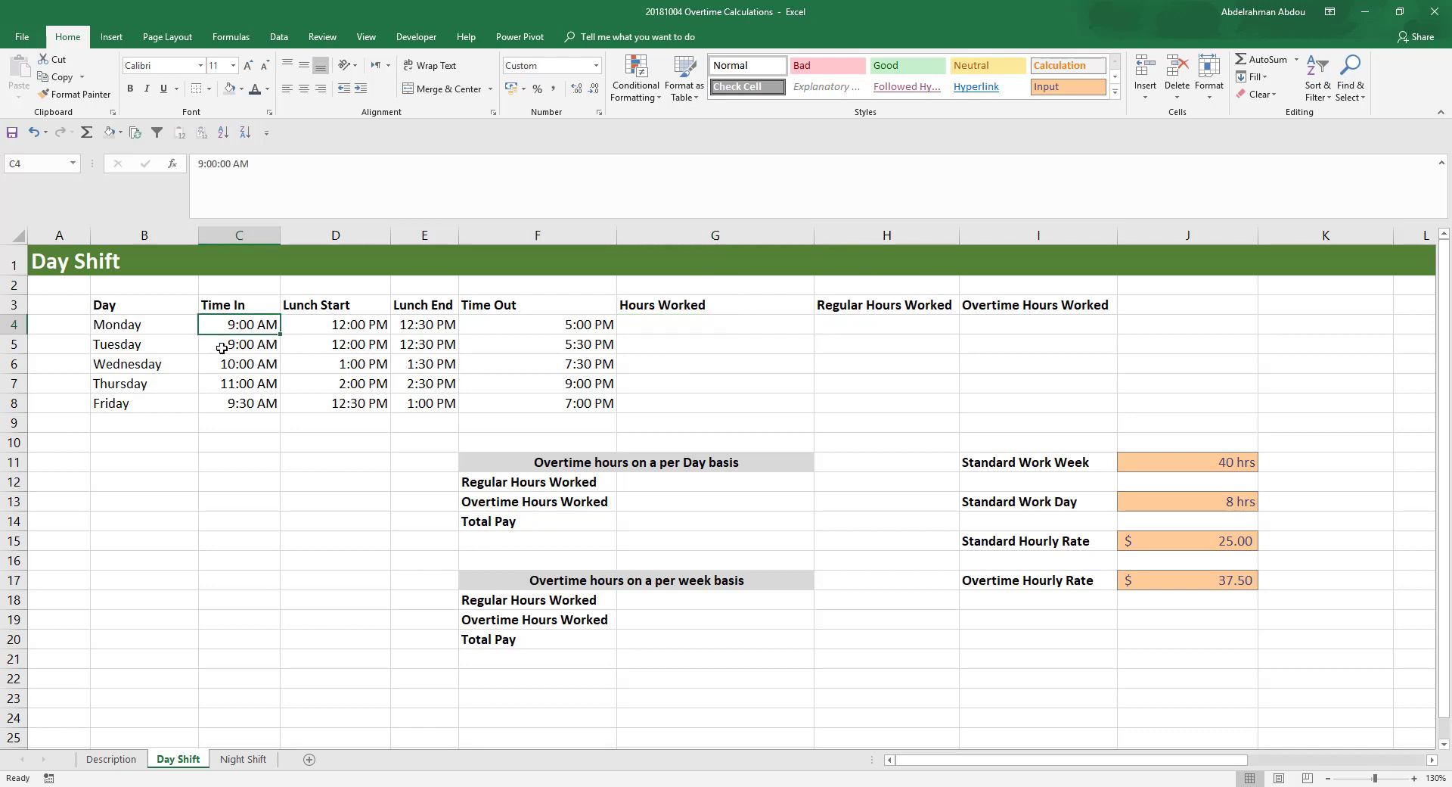
{"action": "left_click", "coordinate": [347, 331]}
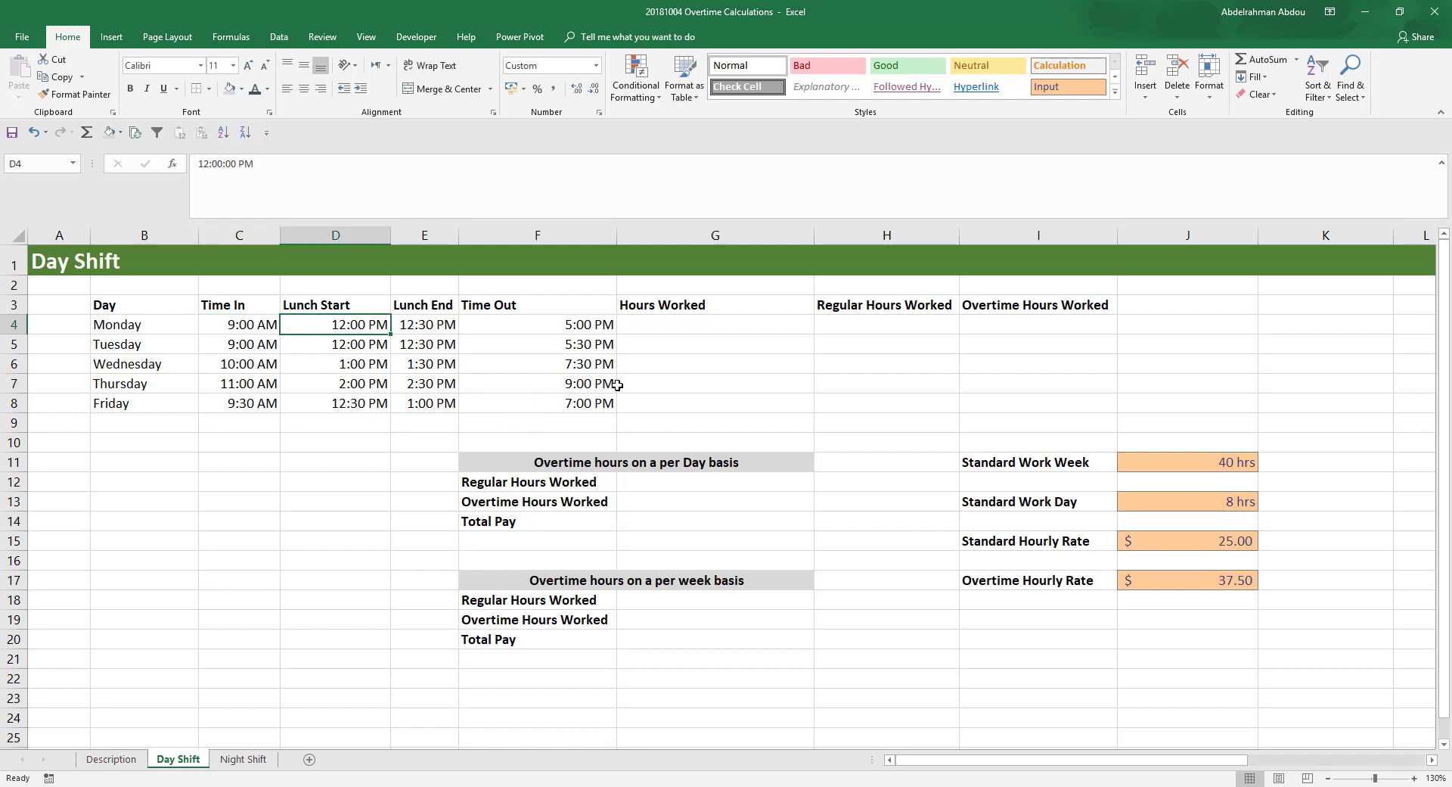
{"action": "left_click", "coordinate": [443, 327]}
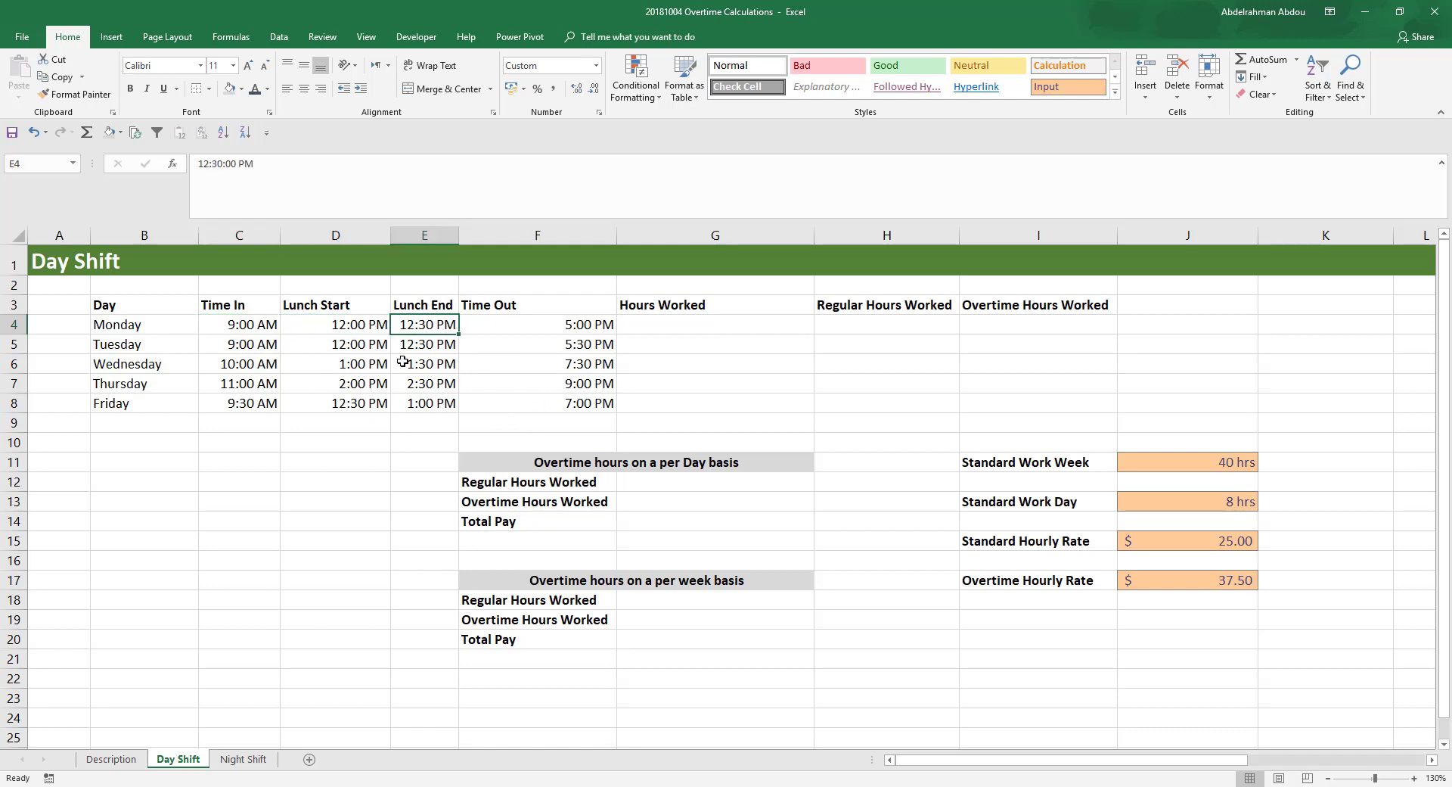
{"action": "left_click", "coordinate": [592, 330]}
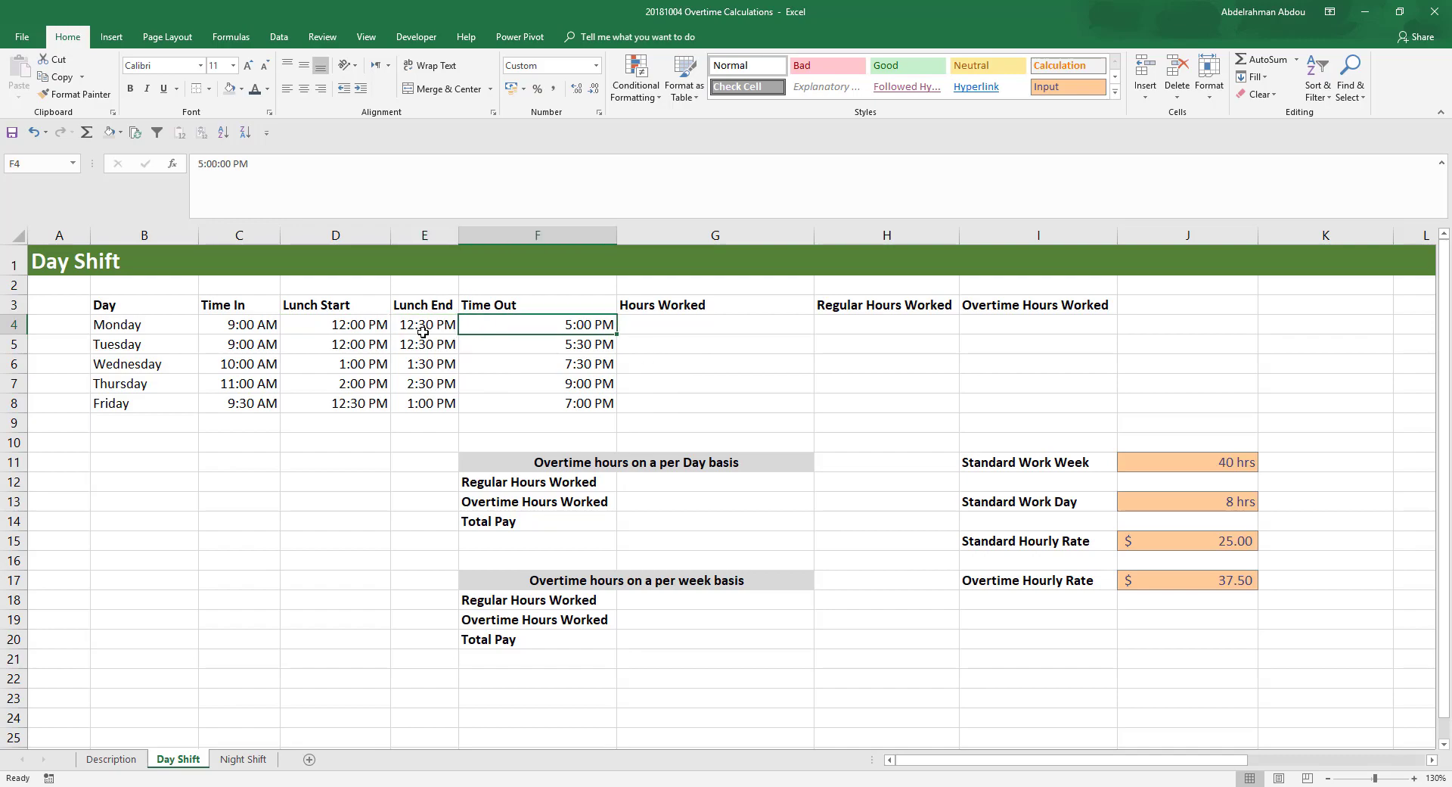
Enter Monday's hours worked formula =(D4-C4)+(F4-E4) in G4, adding the time before lunch to the time after it
{"action": "left_click", "coordinate": [684, 328]}
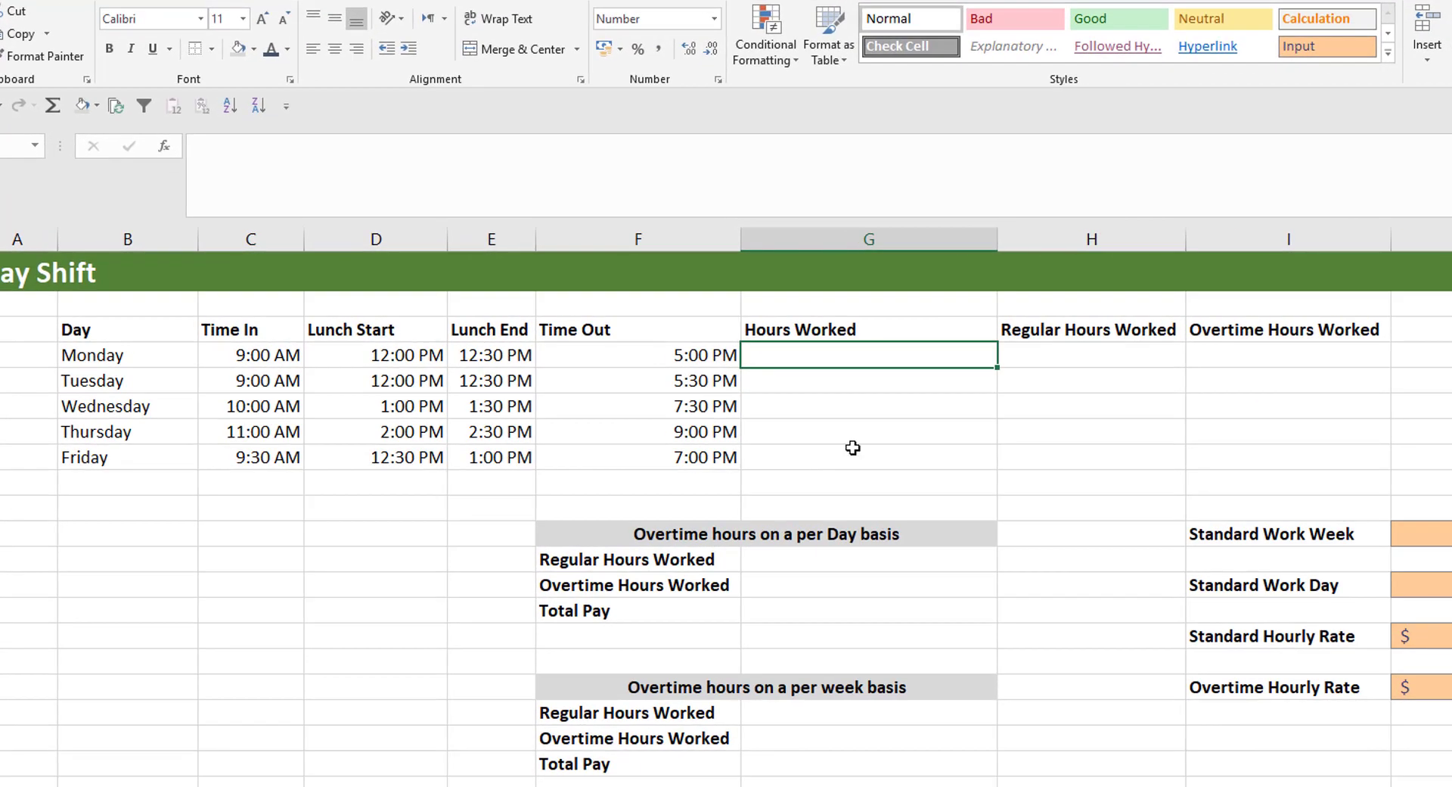
{"action": "type", "text": "="}
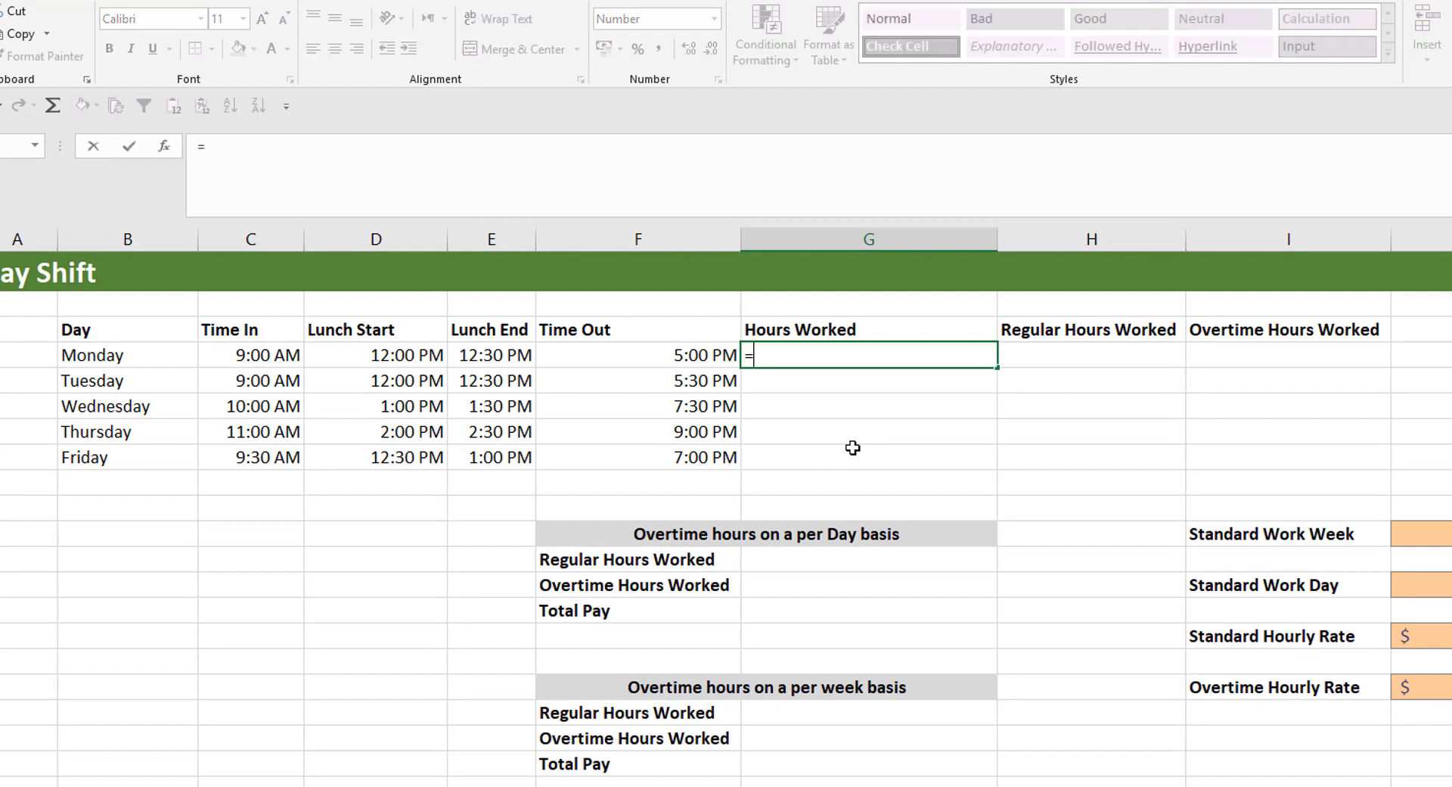
{"action": "type", "text": "("}
{"action": "left_click", "coordinate": [355, 354]}
{"action": "type", "text": "-"}
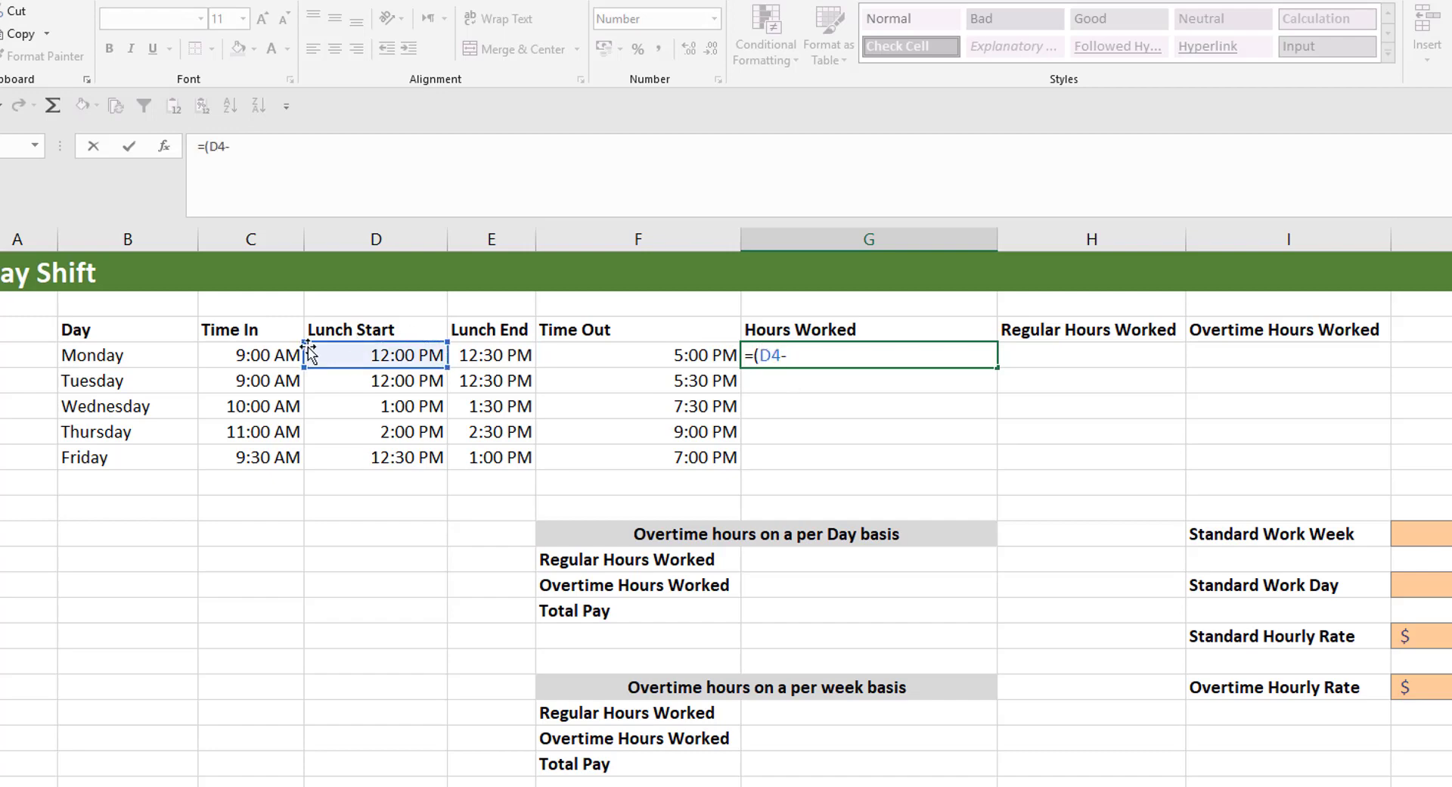
{"action": "left_click", "coordinate": [261, 353]}
{"action": "type", "text": ")+"}
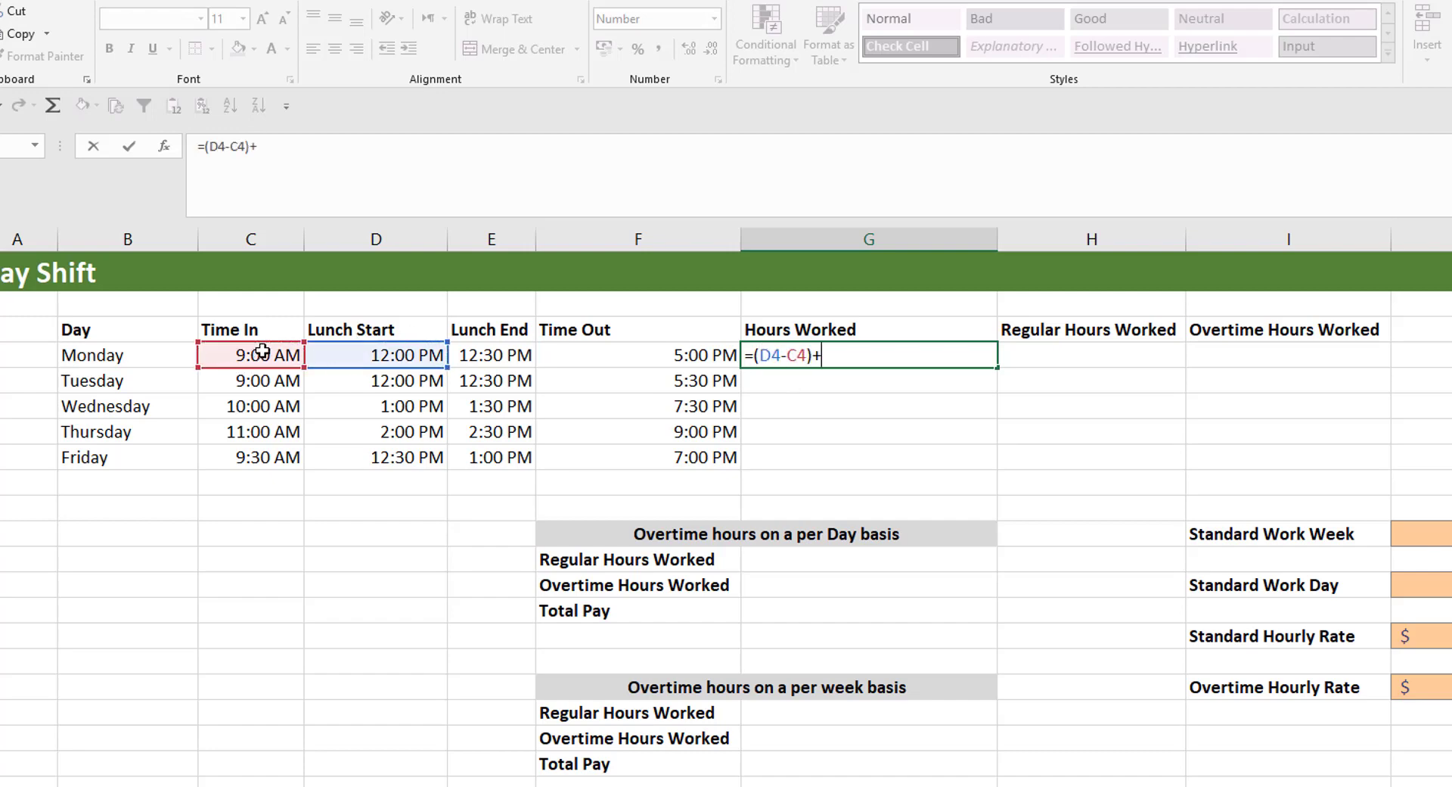
{"action": "left_click", "coordinate": [627, 358]}
{"action": "type", "text": "-"}
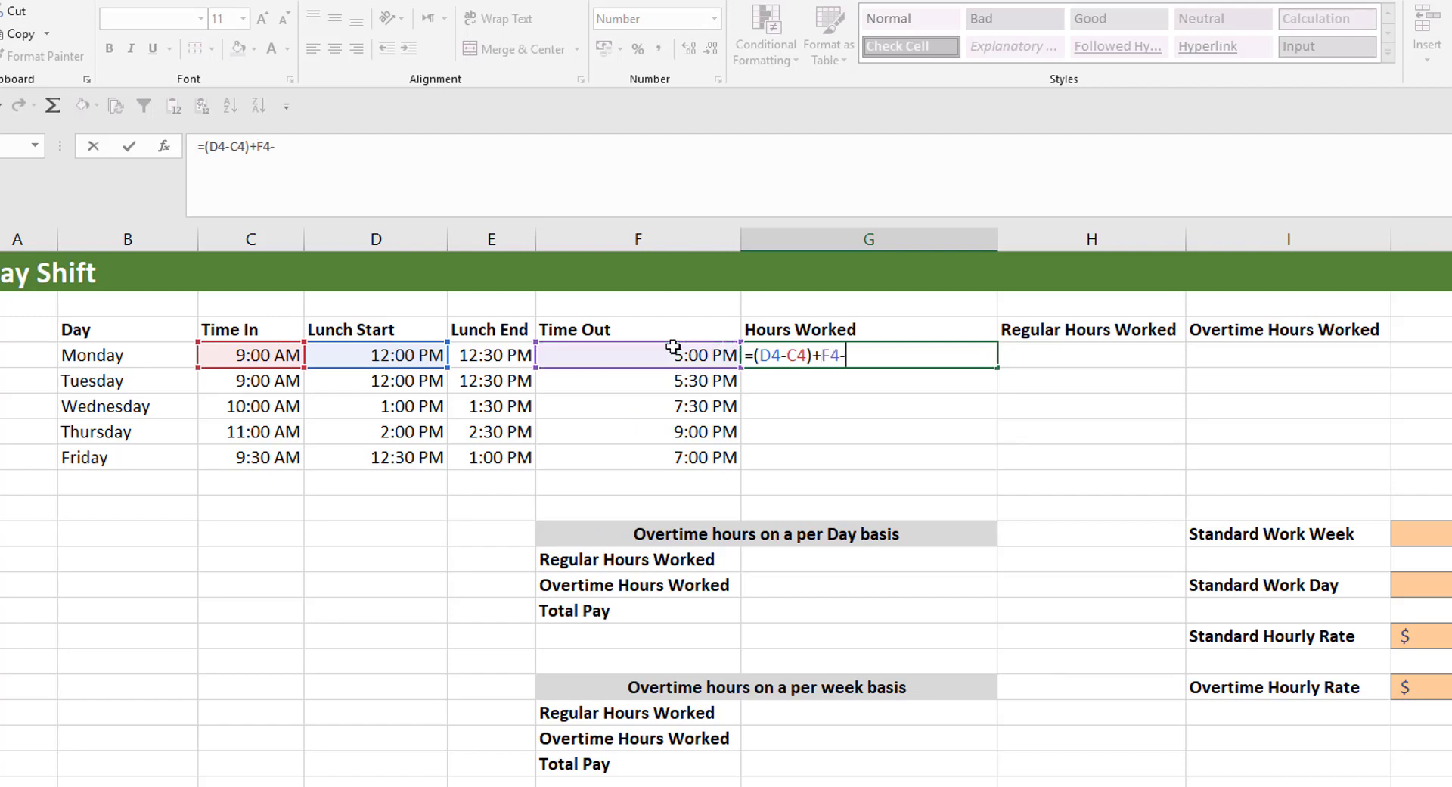
{"action": "left_click", "coordinate": [512, 354]}
{"action": "left_click", "coordinate": [827, 364]}
{"action": "type", "text": "("}
{"action": "key", "text": "End"}
{"action": "type", "text": ")"}
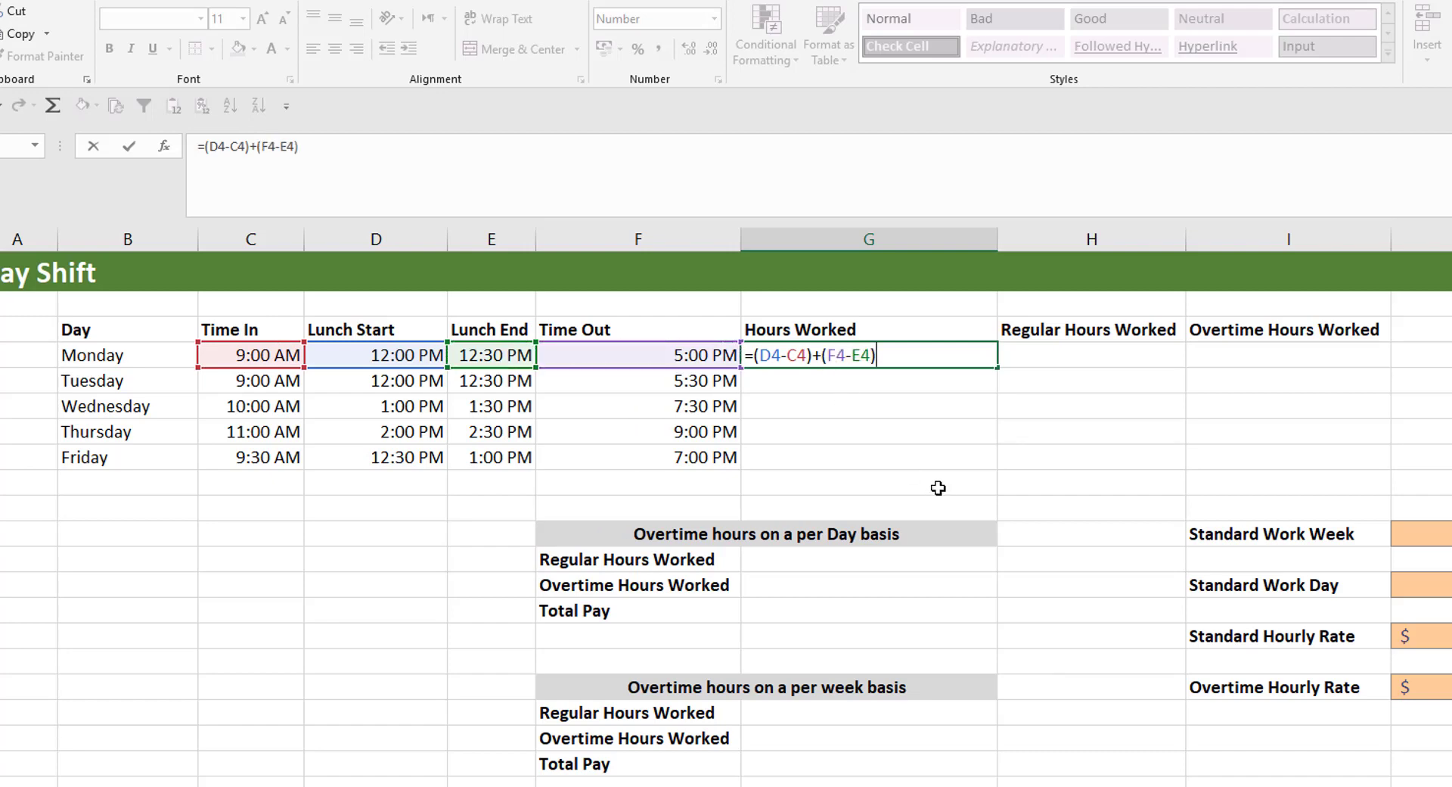
{"action": "key", "text": "Return"}
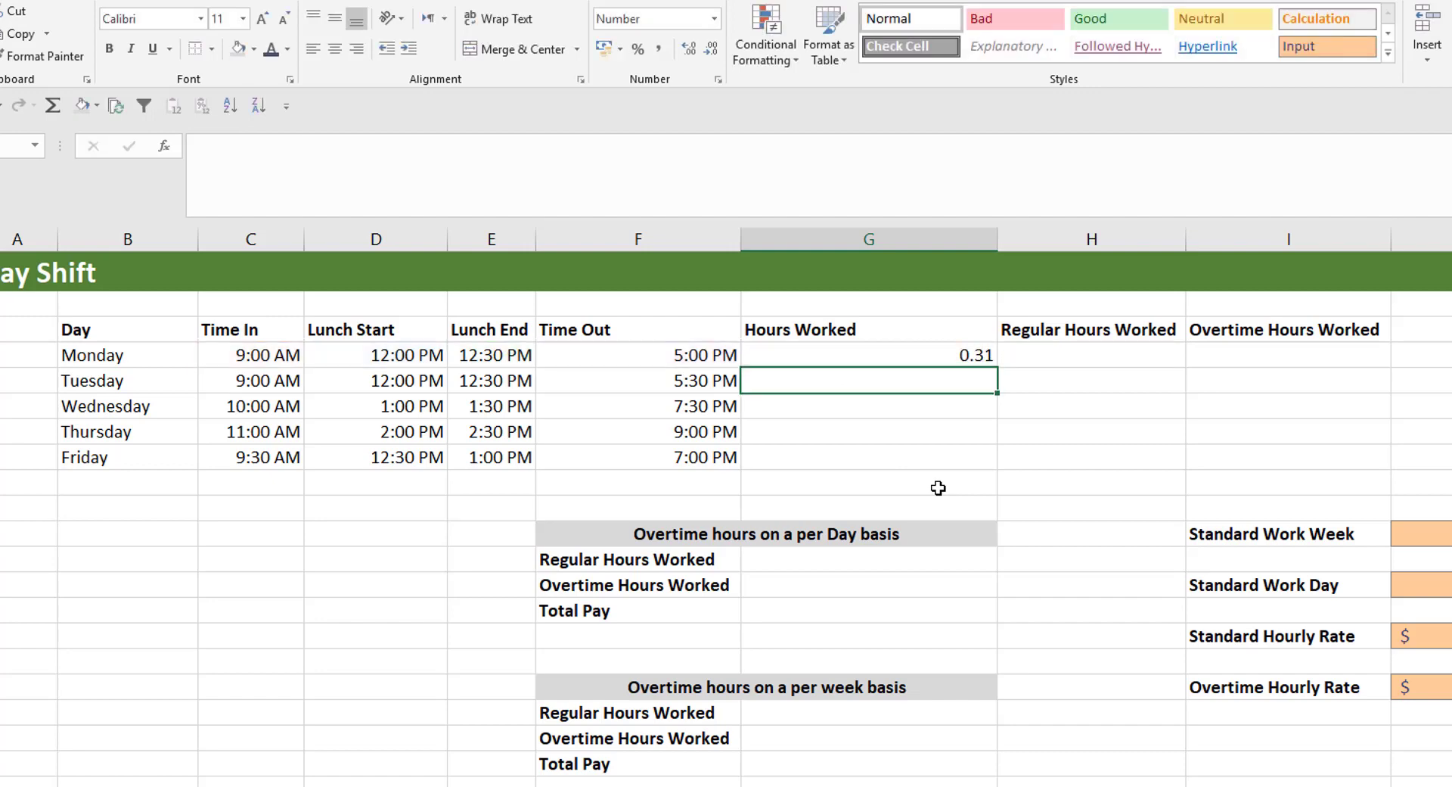
Fill the hours worked formula from G4 down to G8 and check the copied formulas
{"action": "left_click", "coordinate": [981, 355]}
{"action": "left_click_drag", "start_coordinate": [998, 367], "coordinate": [979, 464]}
{"action": "left_click", "coordinate": [946, 397]}
{"action": "left_click", "coordinate": [973, 359]}
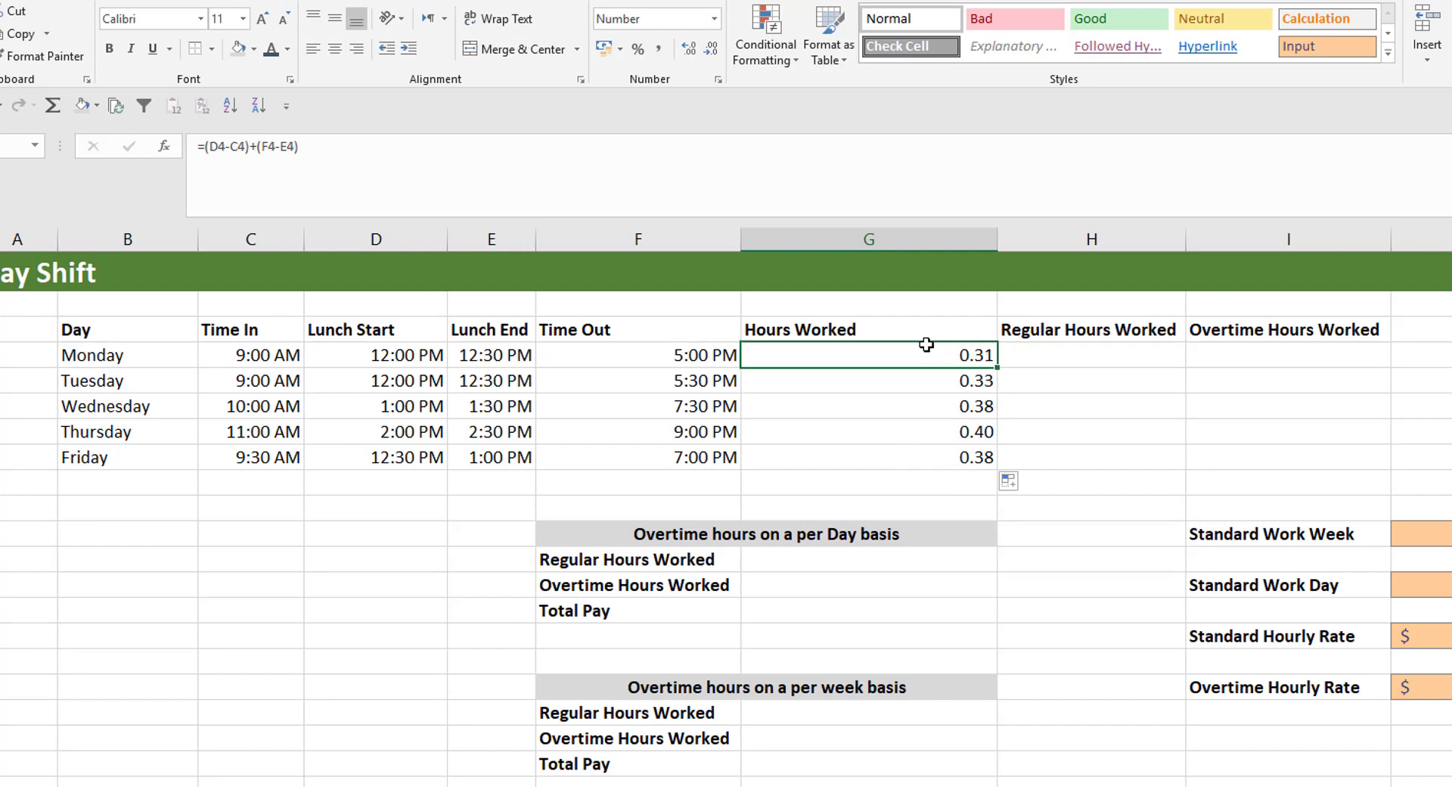
{"action": "left_click", "coordinate": [962, 385]}
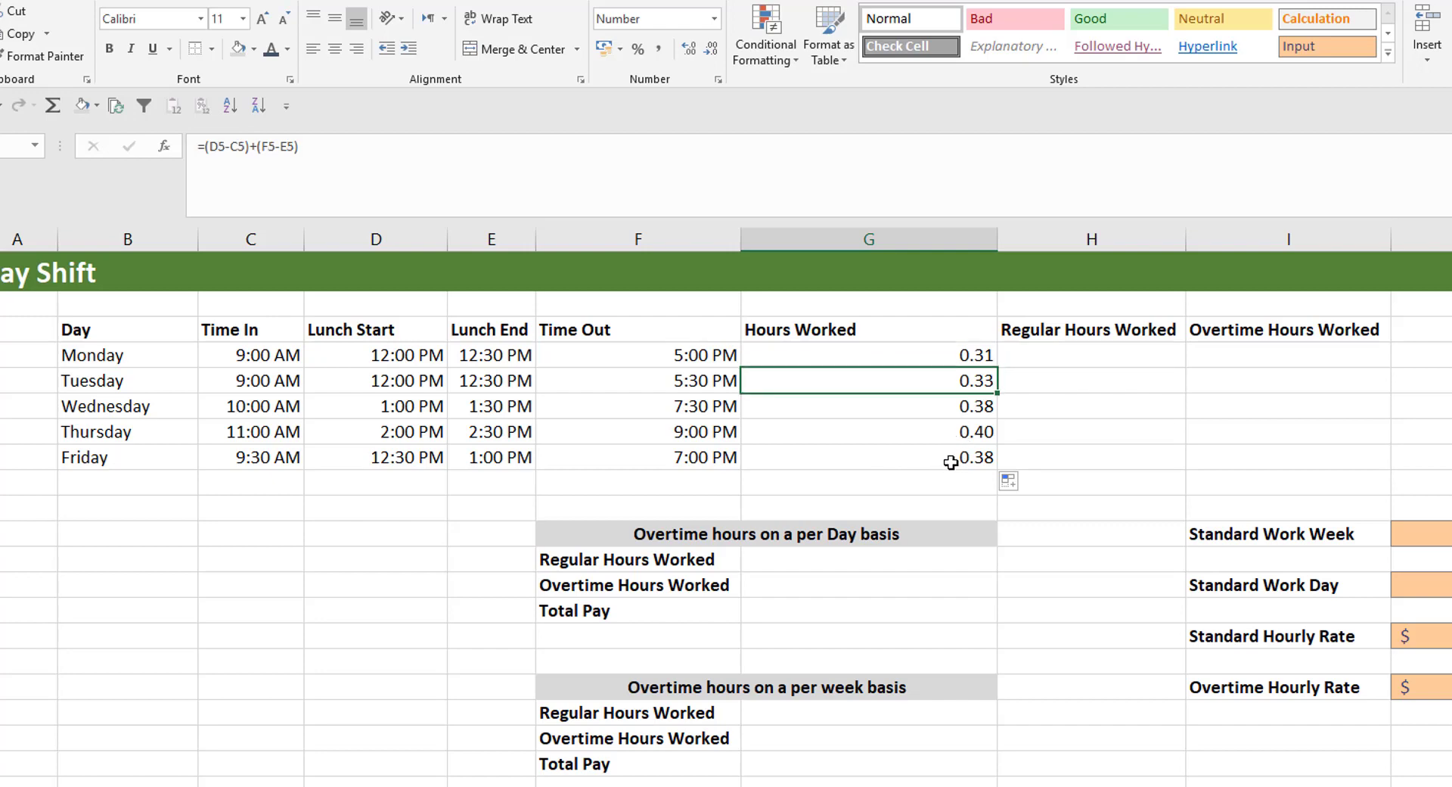
{"action": "left_click", "coordinate": [960, 356]}
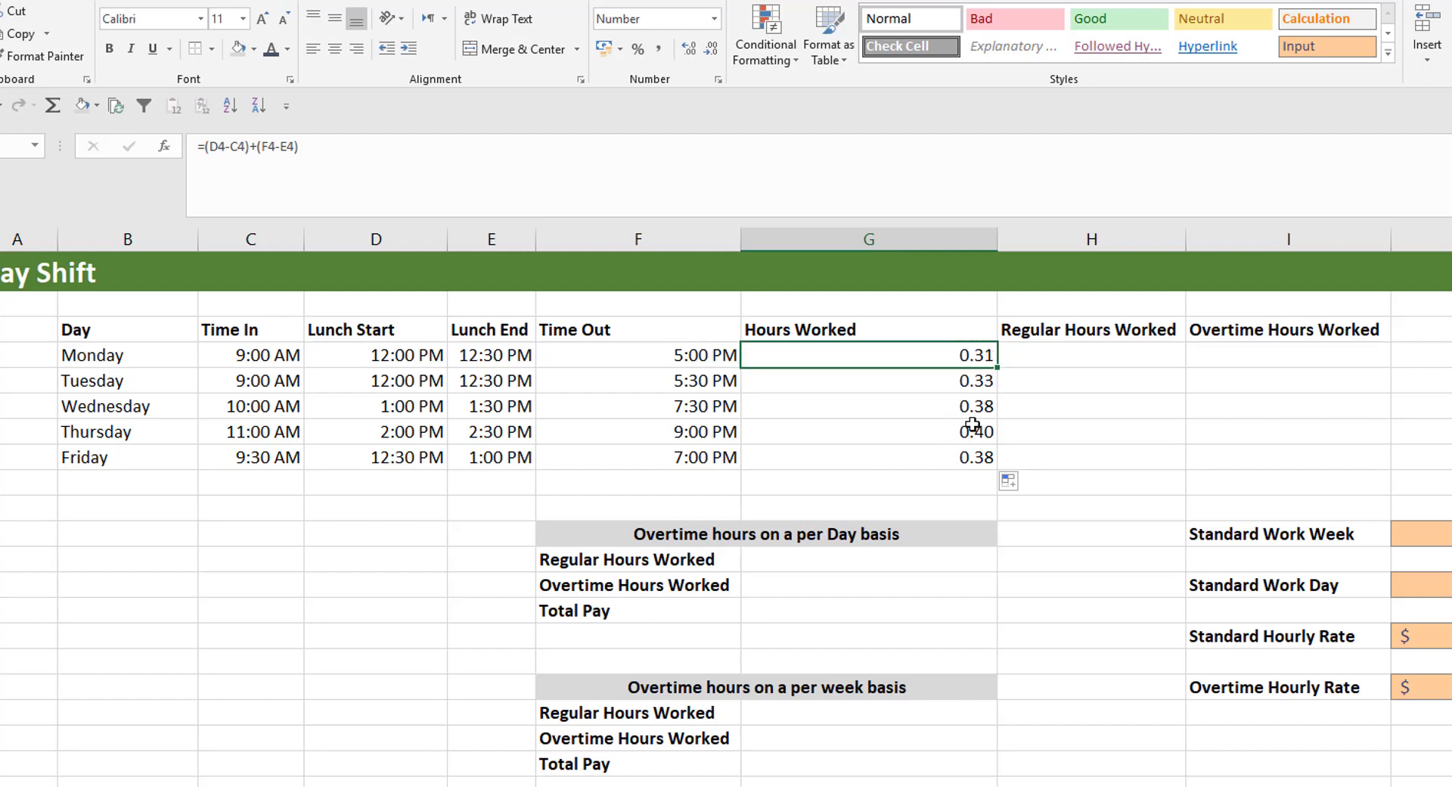
{"action": "left_click", "coordinate": [974, 462]}
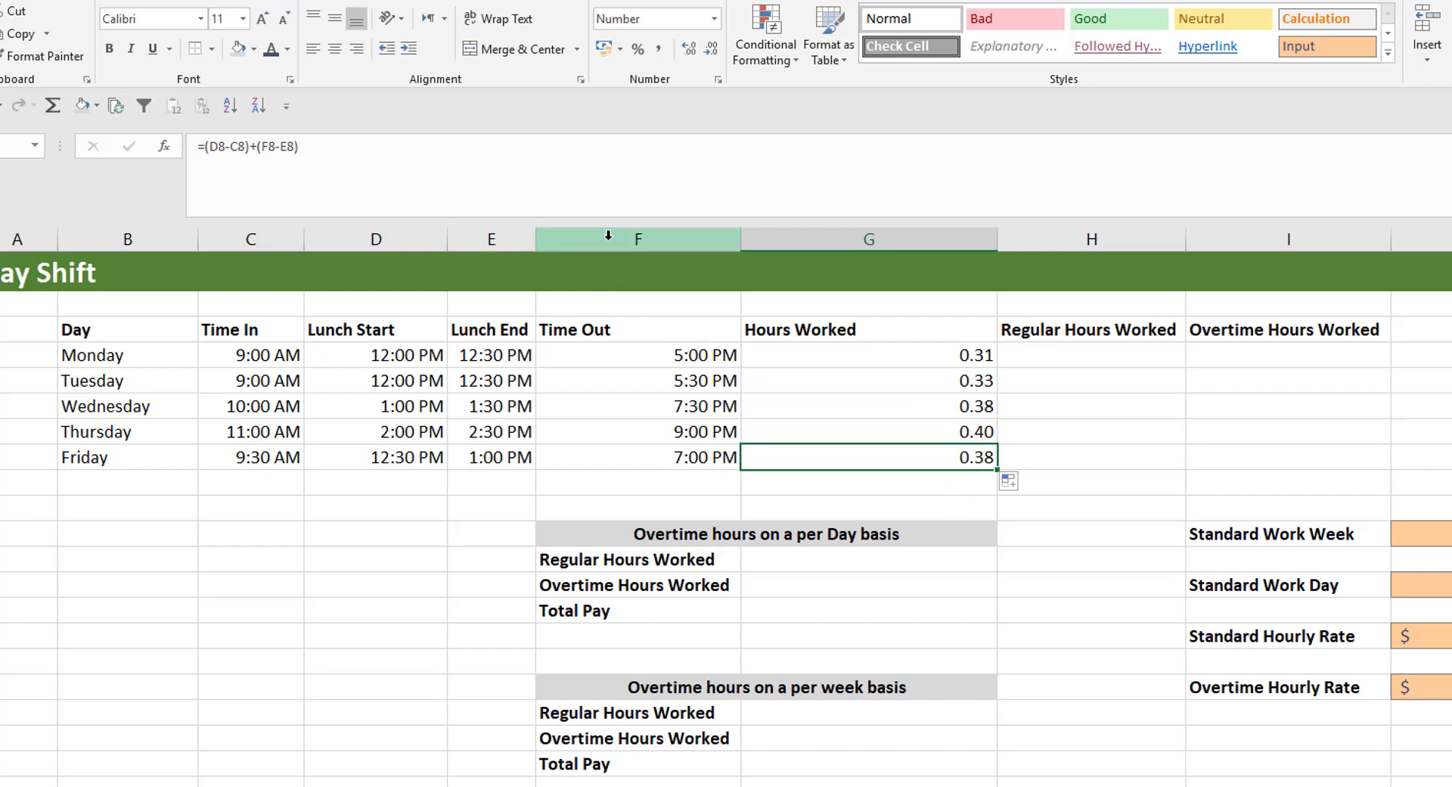
Convert Monday's hours worked to hours by changing the formula in G4 to =((D4-C4)+(F4-E4))*24
{"action": "left_click", "coordinate": [947, 358]}
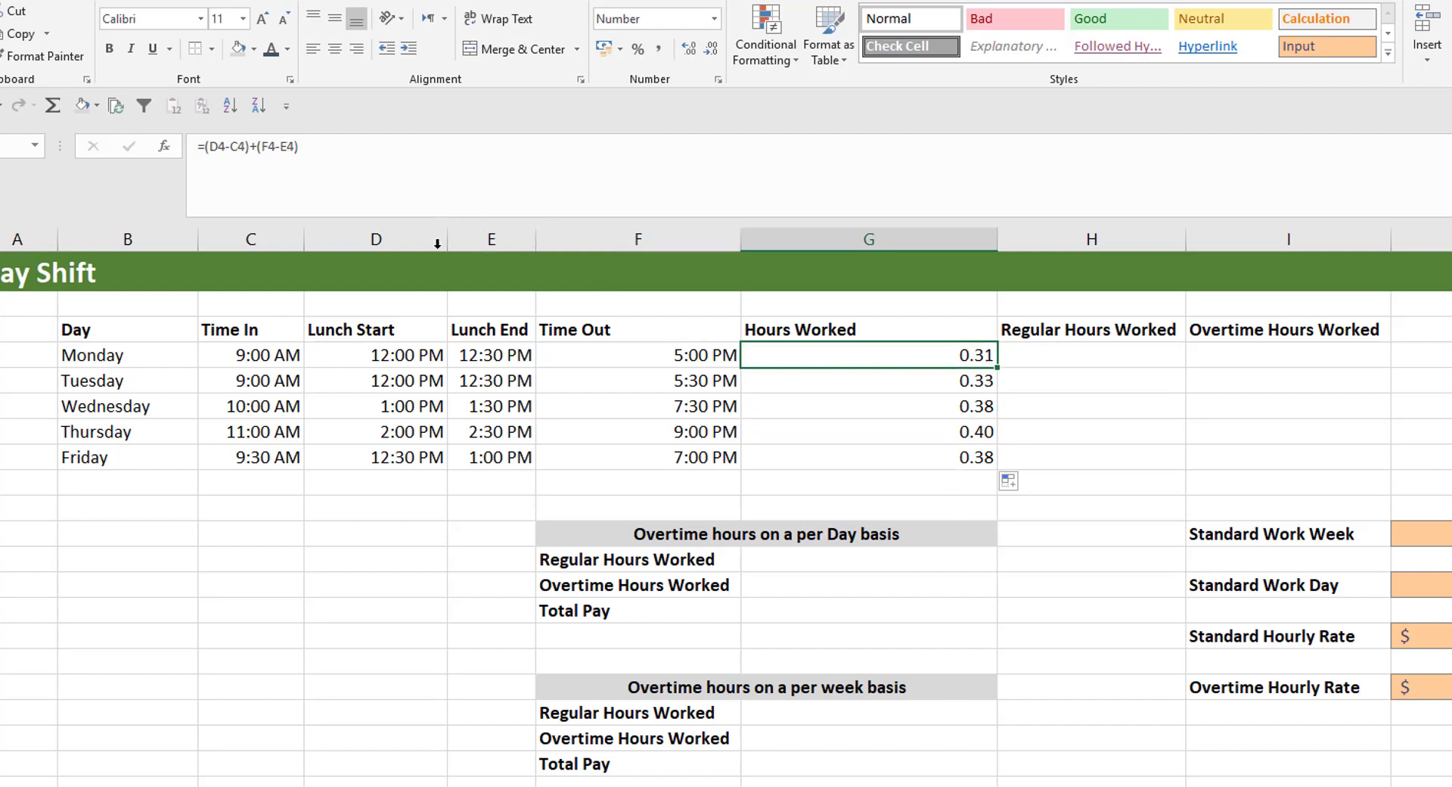
{"action": "left_click", "coordinate": [360, 160]}
{"action": "type", "text": ")"}
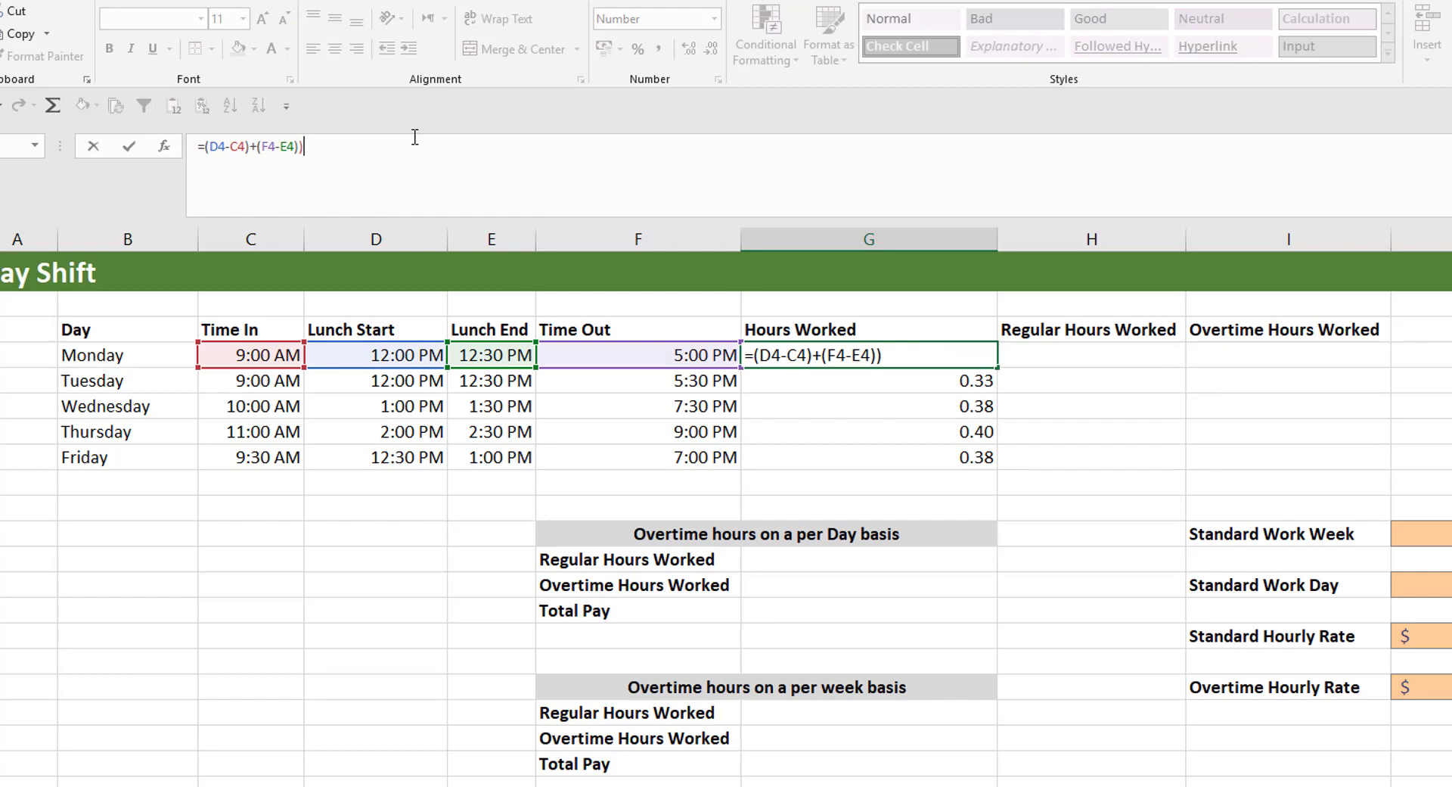
{"action": "left_click", "coordinate": [214, 159]}
{"action": "type", "text": "("}
{"action": "key", "text": "End"}
{"action": "type", "text": "*24"}
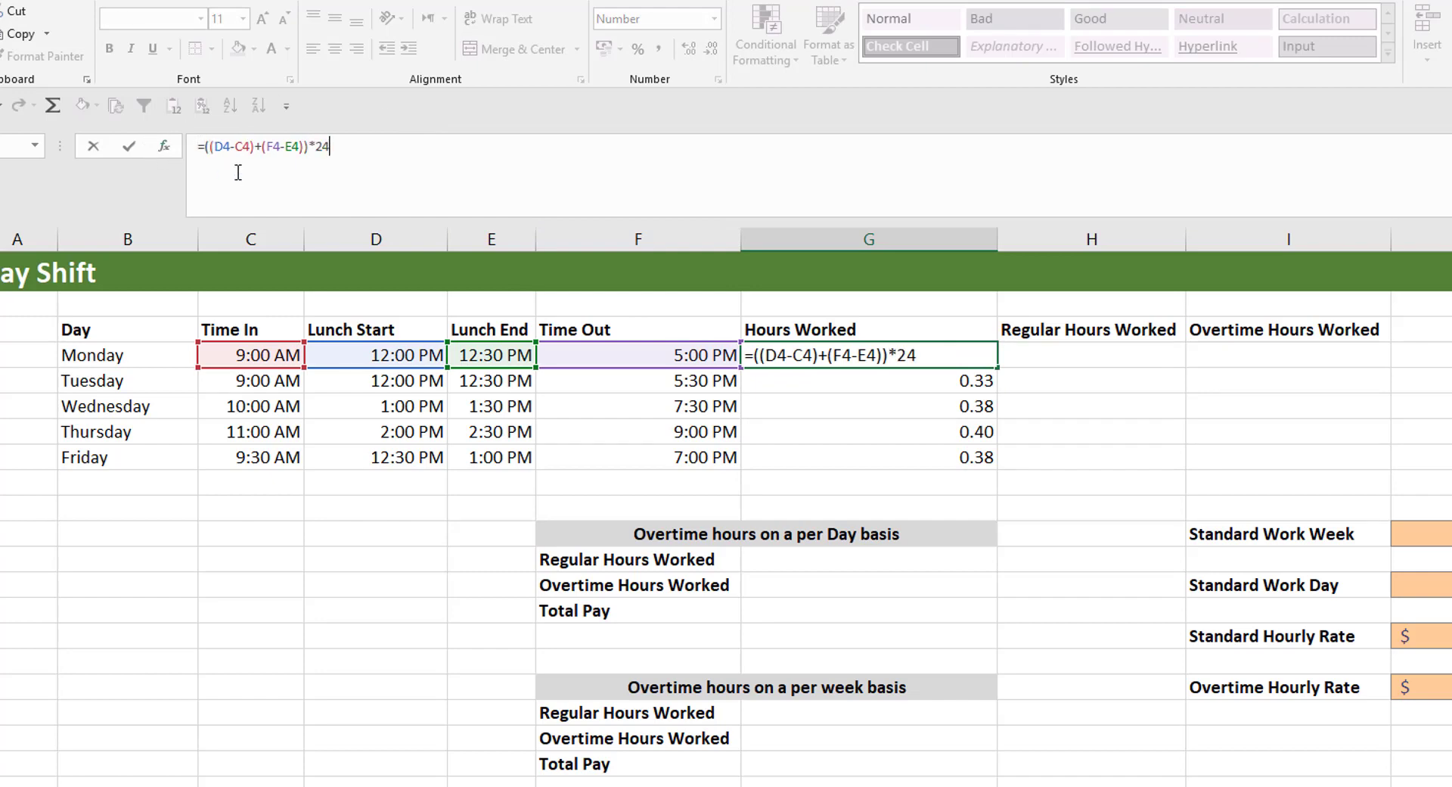
{"action": "key", "text": "Return"}
Copy the revised hours worked formula with the *24 factor from Monday through Friday, G4 to G8
{"action": "left_click", "coordinate": [953, 348]}
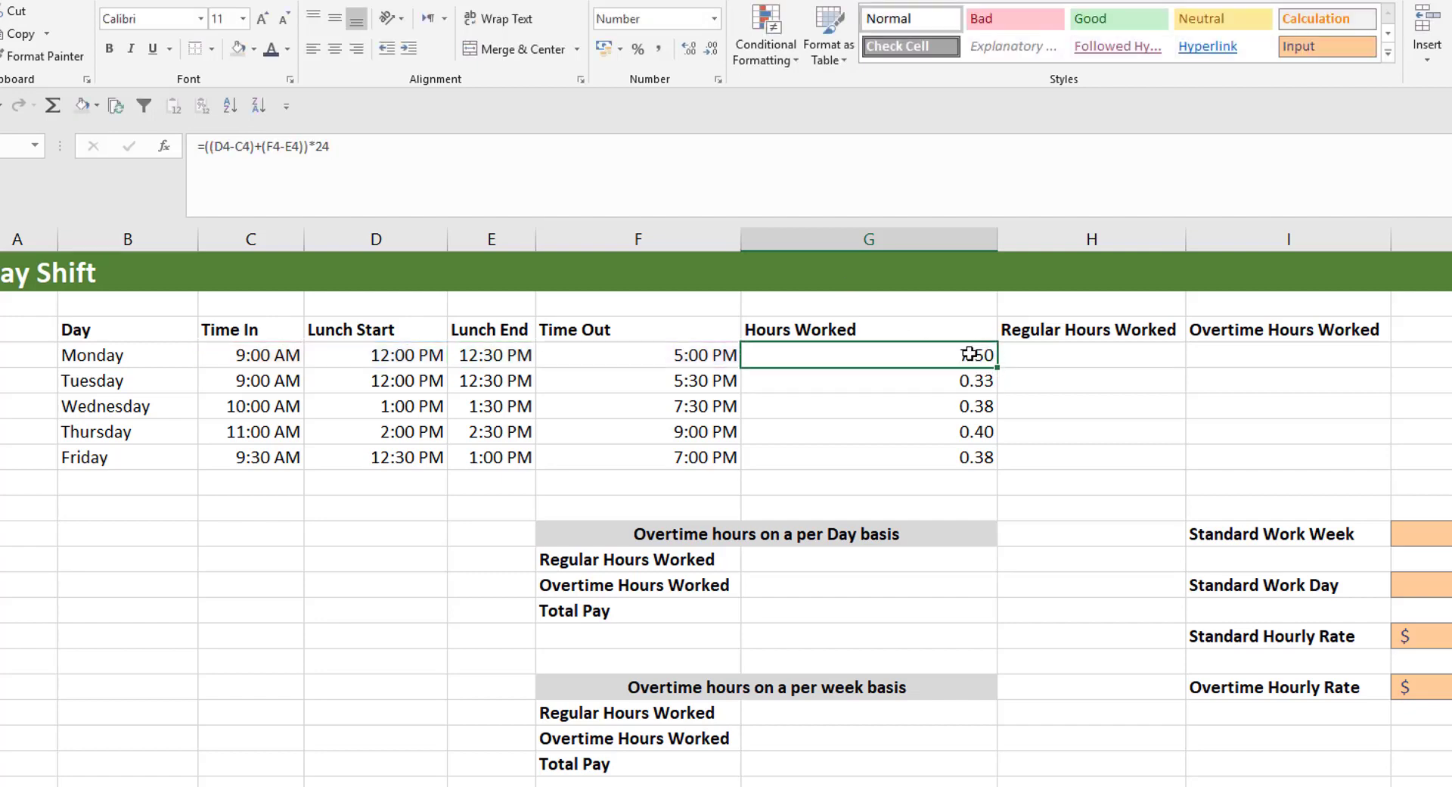
{"action": "left_click_drag", "start_coordinate": [998, 372], "coordinate": [983, 458]}
{"action": "left_click", "coordinate": [953, 406]}
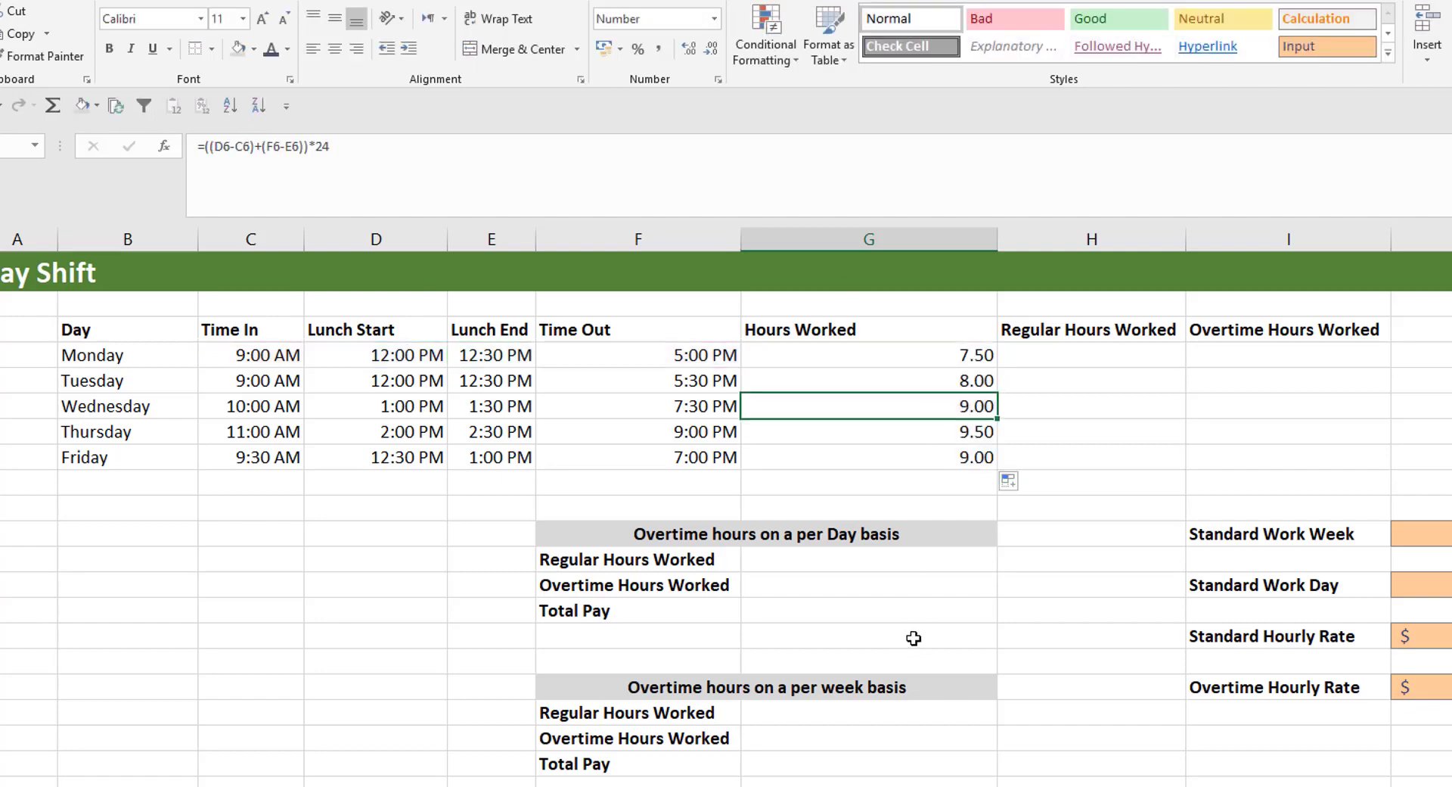
{"action": "left_click", "coordinate": [953, 382]}
{"action": "left_click", "coordinate": [976, 356]}
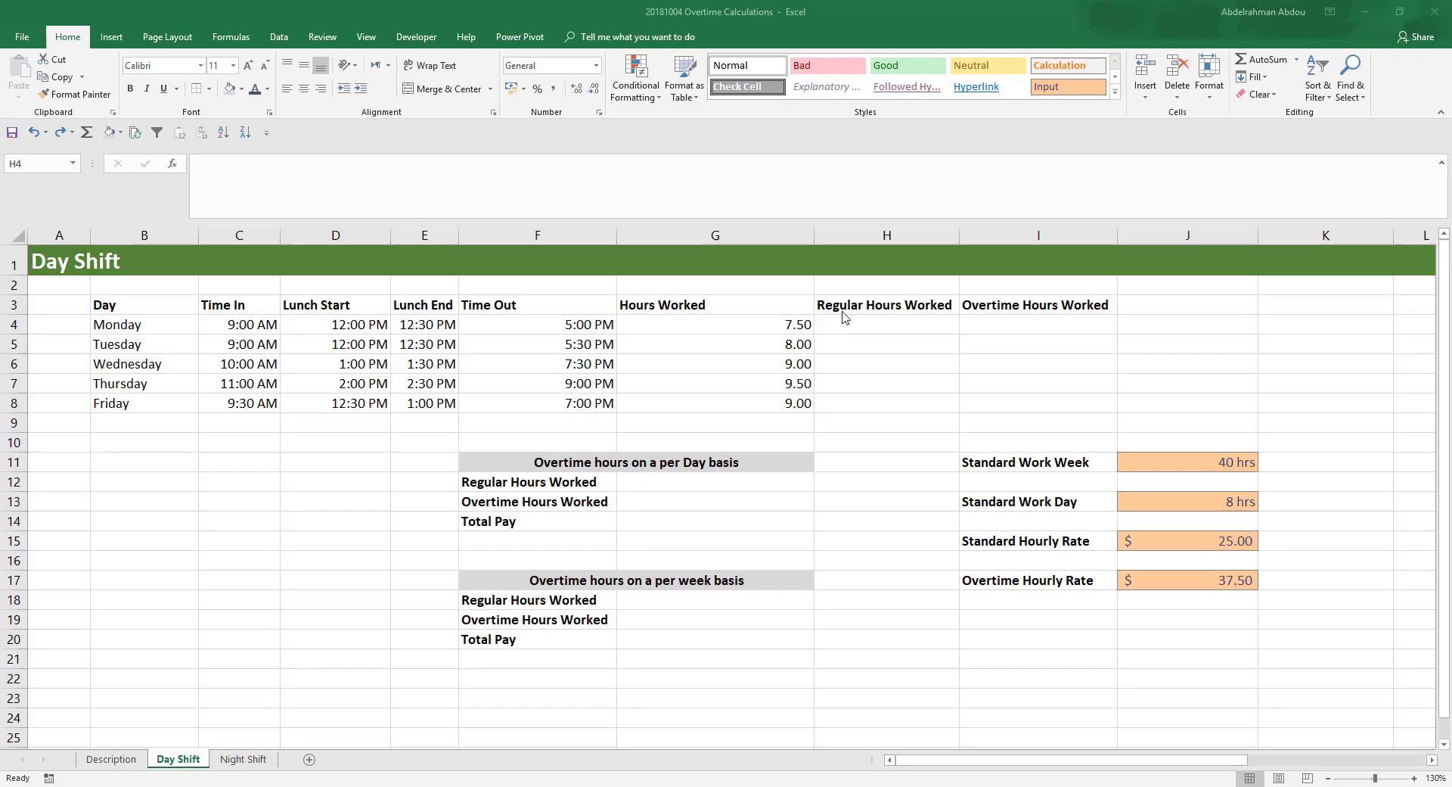
Enter Monday's regular hours formula =IF(G4>=$J$13,$J$13,G4) in H4, capping the hours at the standard work day
{"action": "left_click", "coordinate": [1041, 359]}
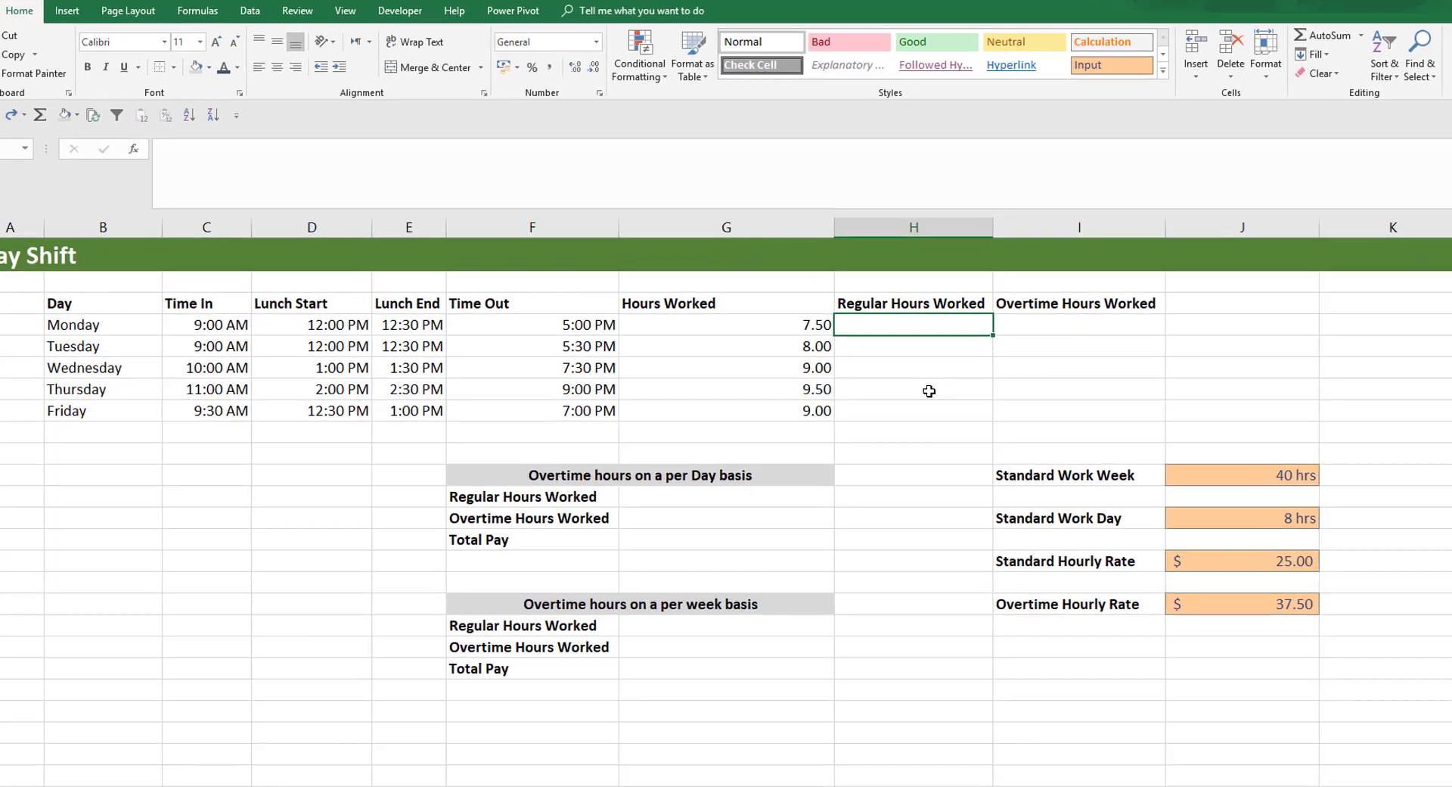
{"action": "type", "text": "=IF("}
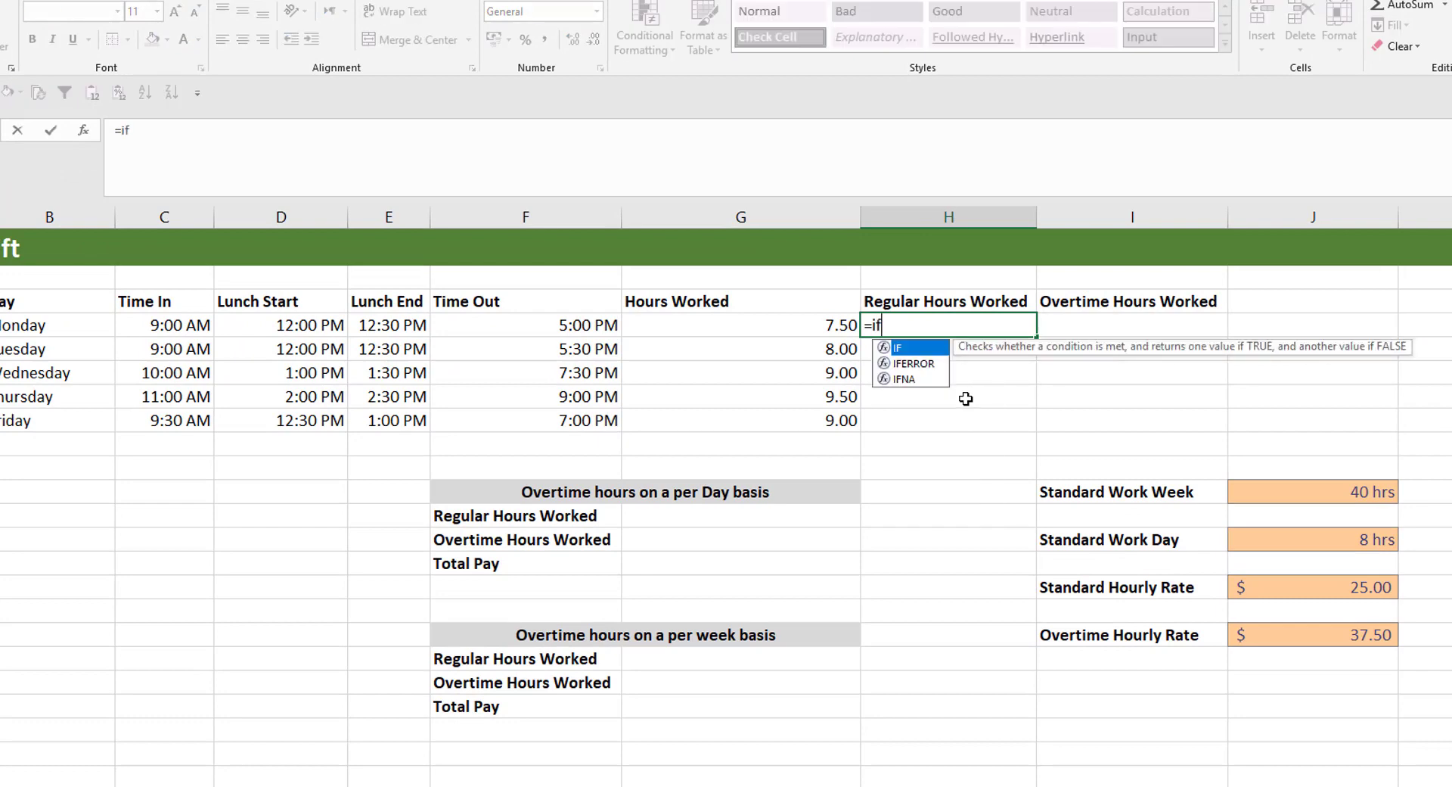
{"action": "left_click", "coordinate": [789, 322]}
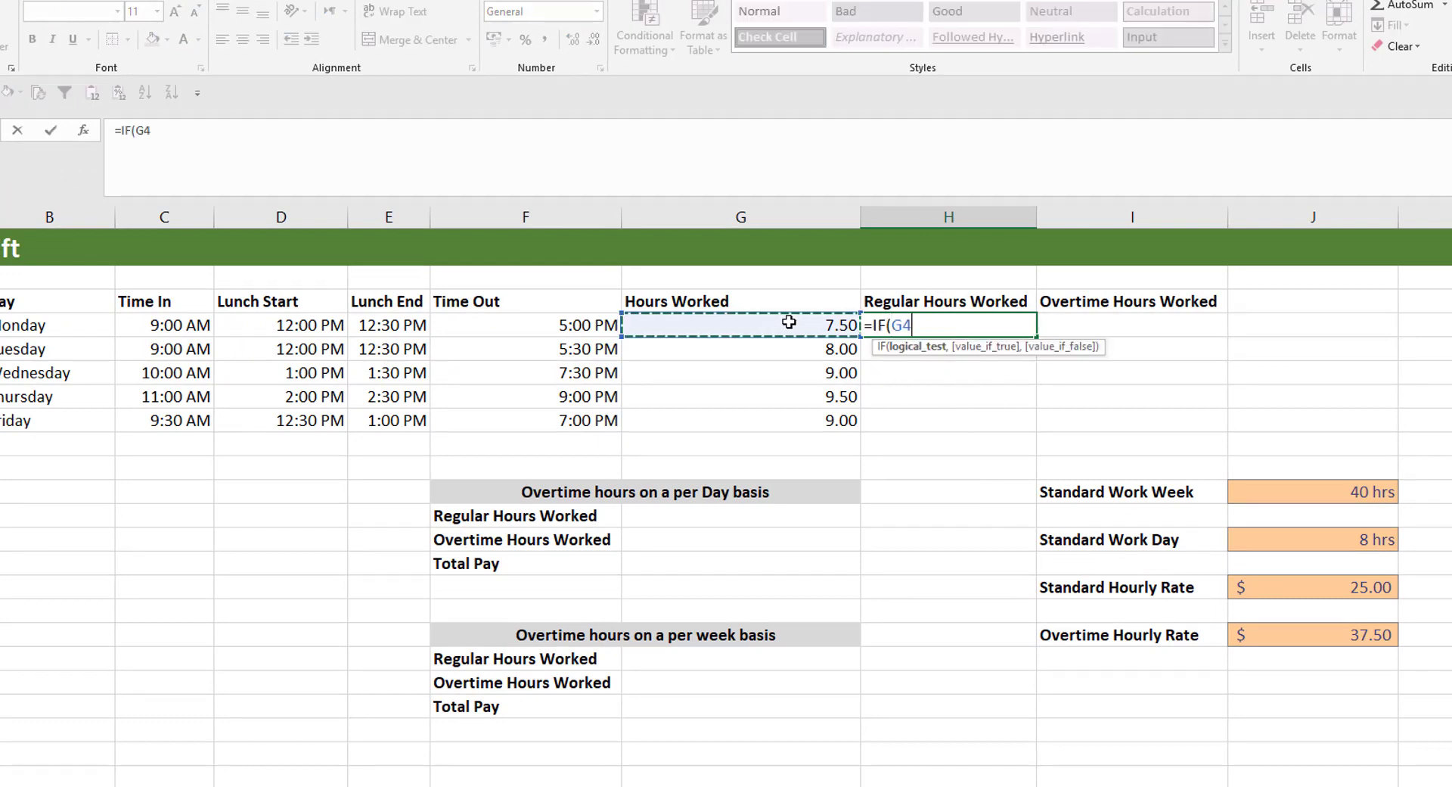
{"action": "type", "text": ">"}
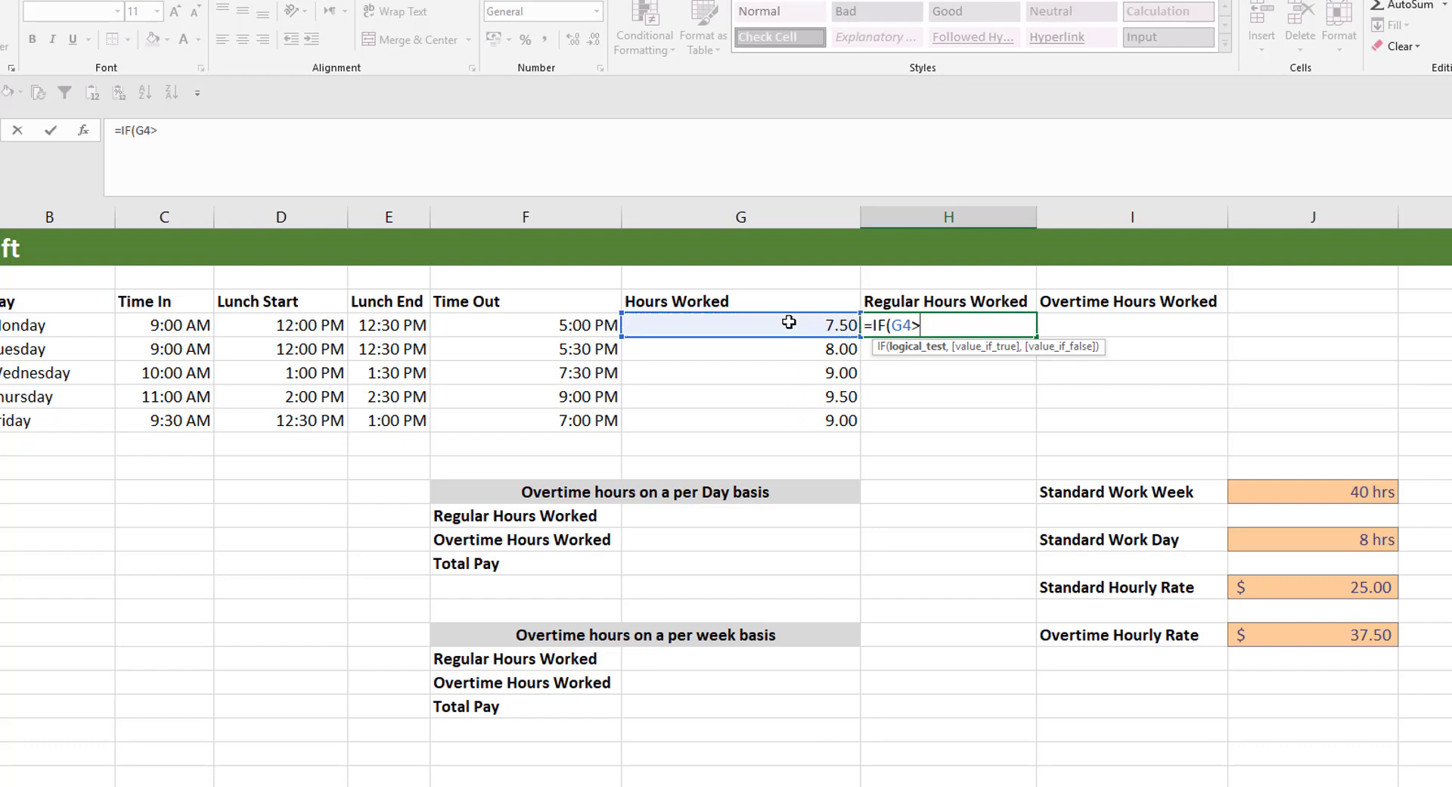
{"action": "type", "text": "="}
{"action": "left_click", "coordinate": [1321, 542]}
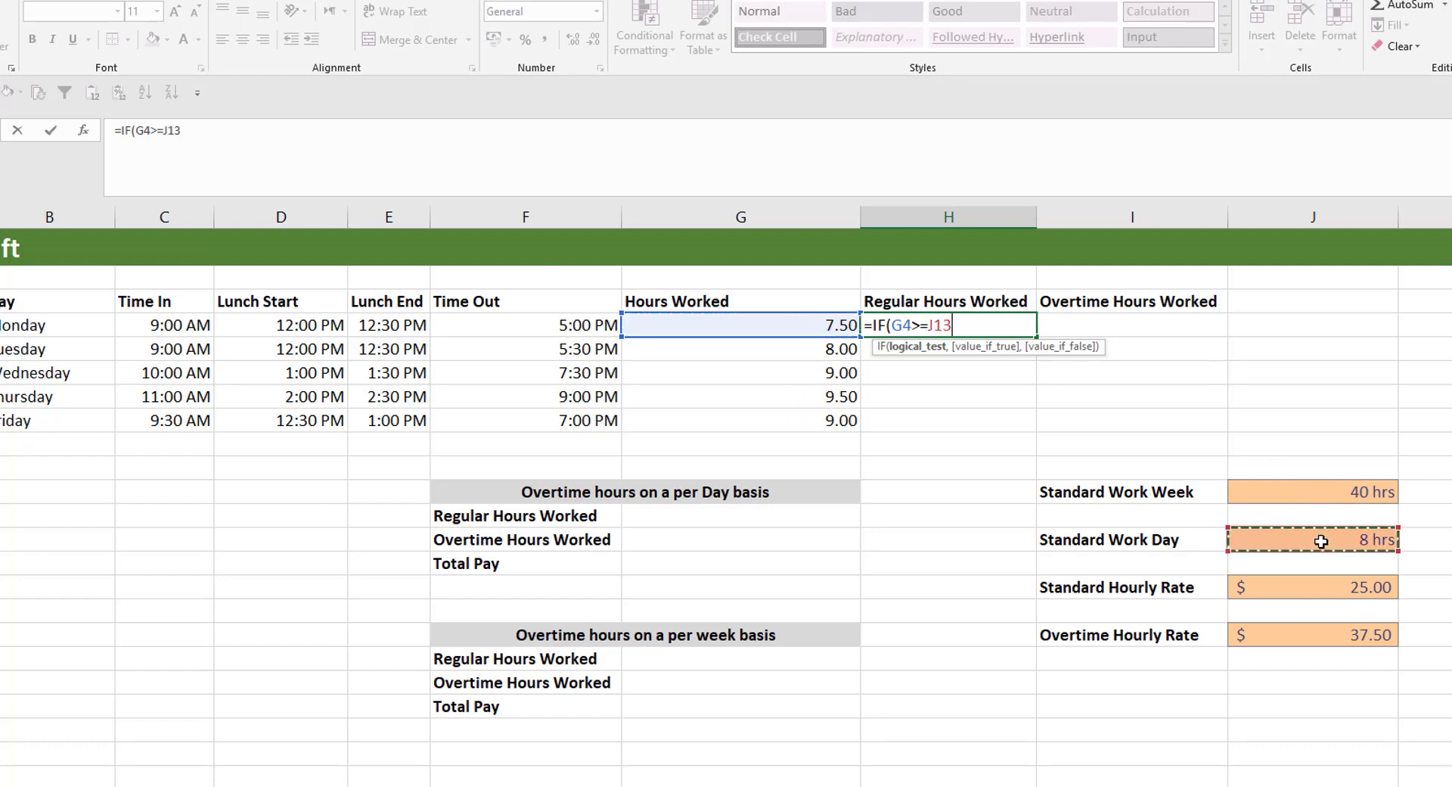
{"action": "key", "text": "F4"}
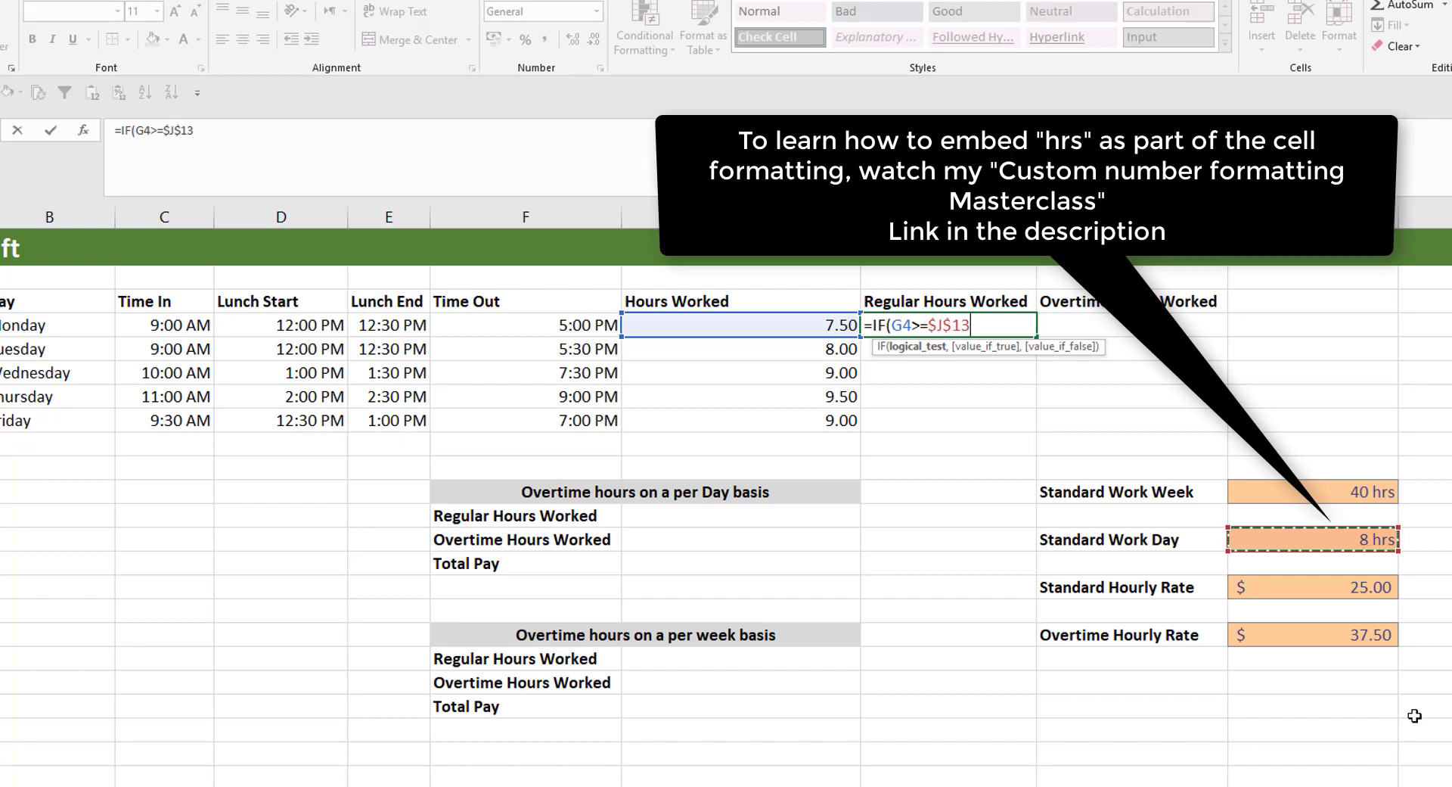
{"action": "type", "text": ","}
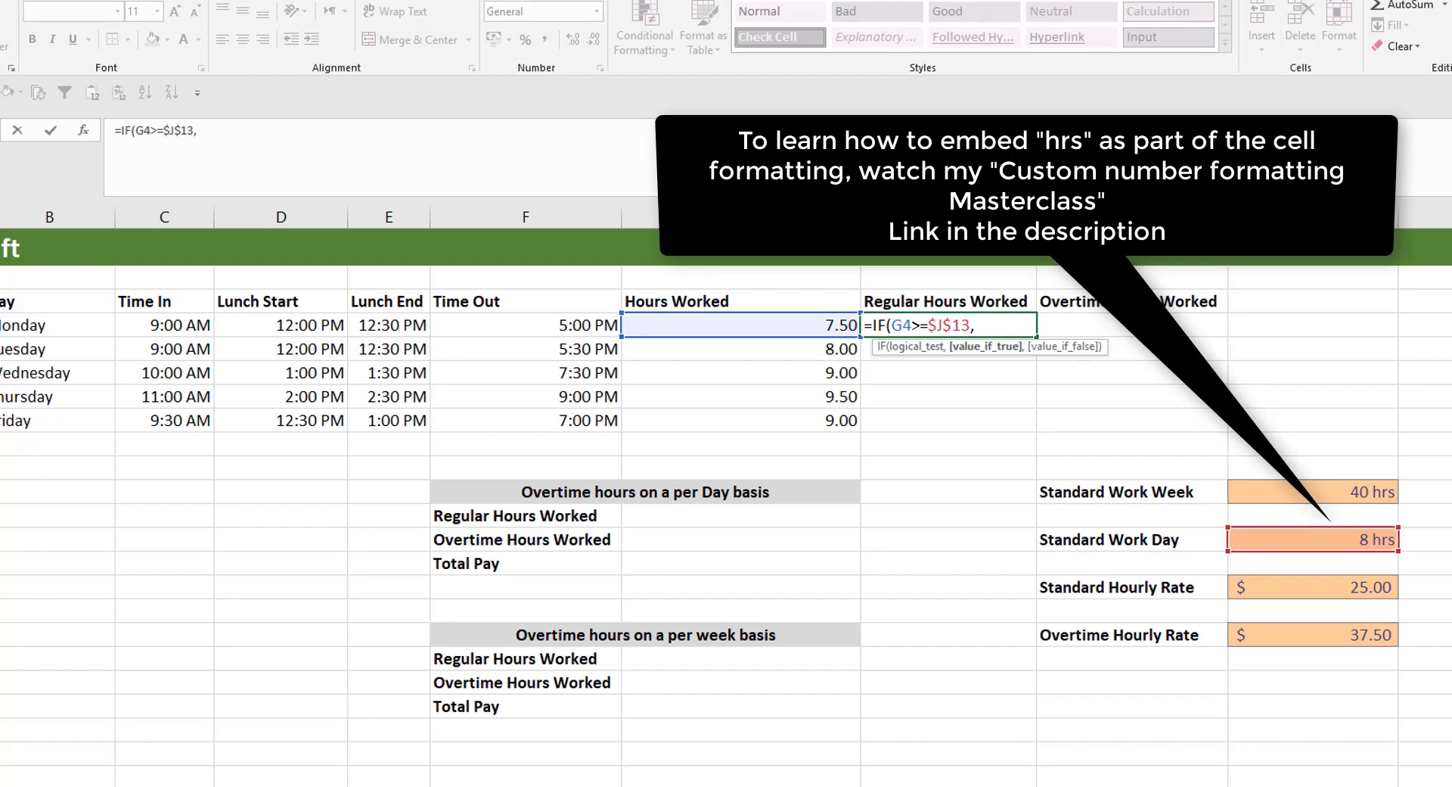
{"action": "left_click", "coordinate": [1283, 539]}
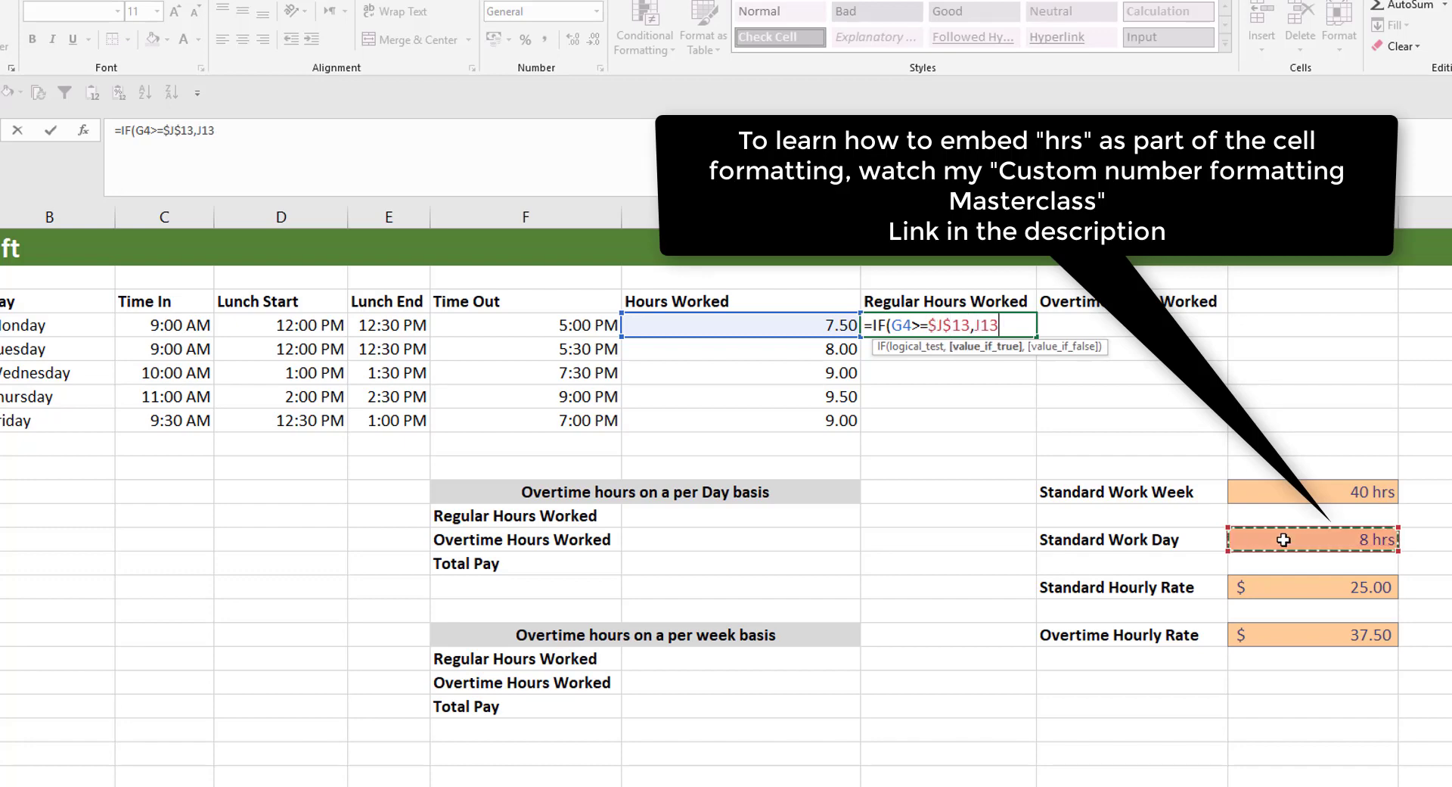
{"action": "key", "text": "F4"}
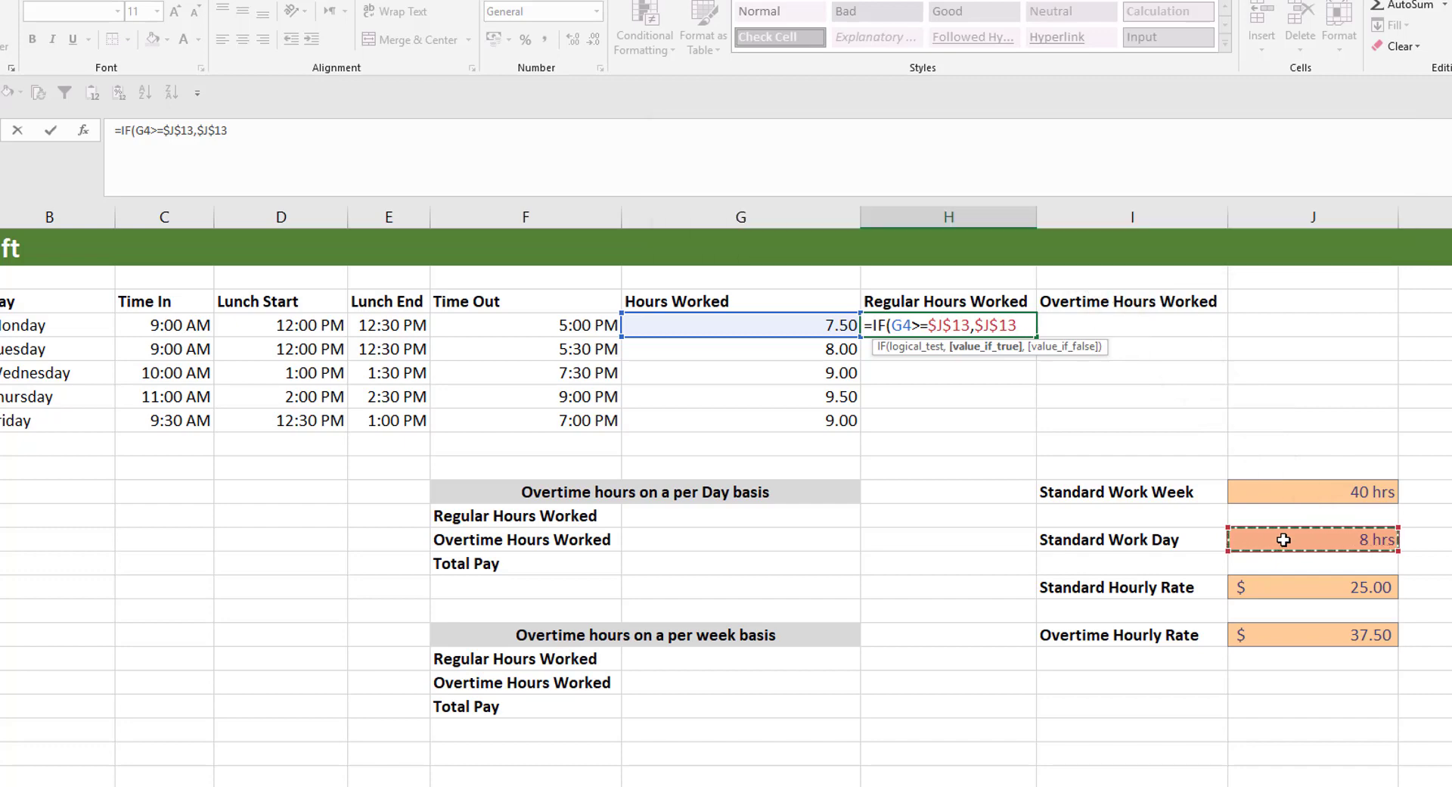
{"action": "type", "text": ","}
{"action": "left_click", "coordinate": [815, 321]}
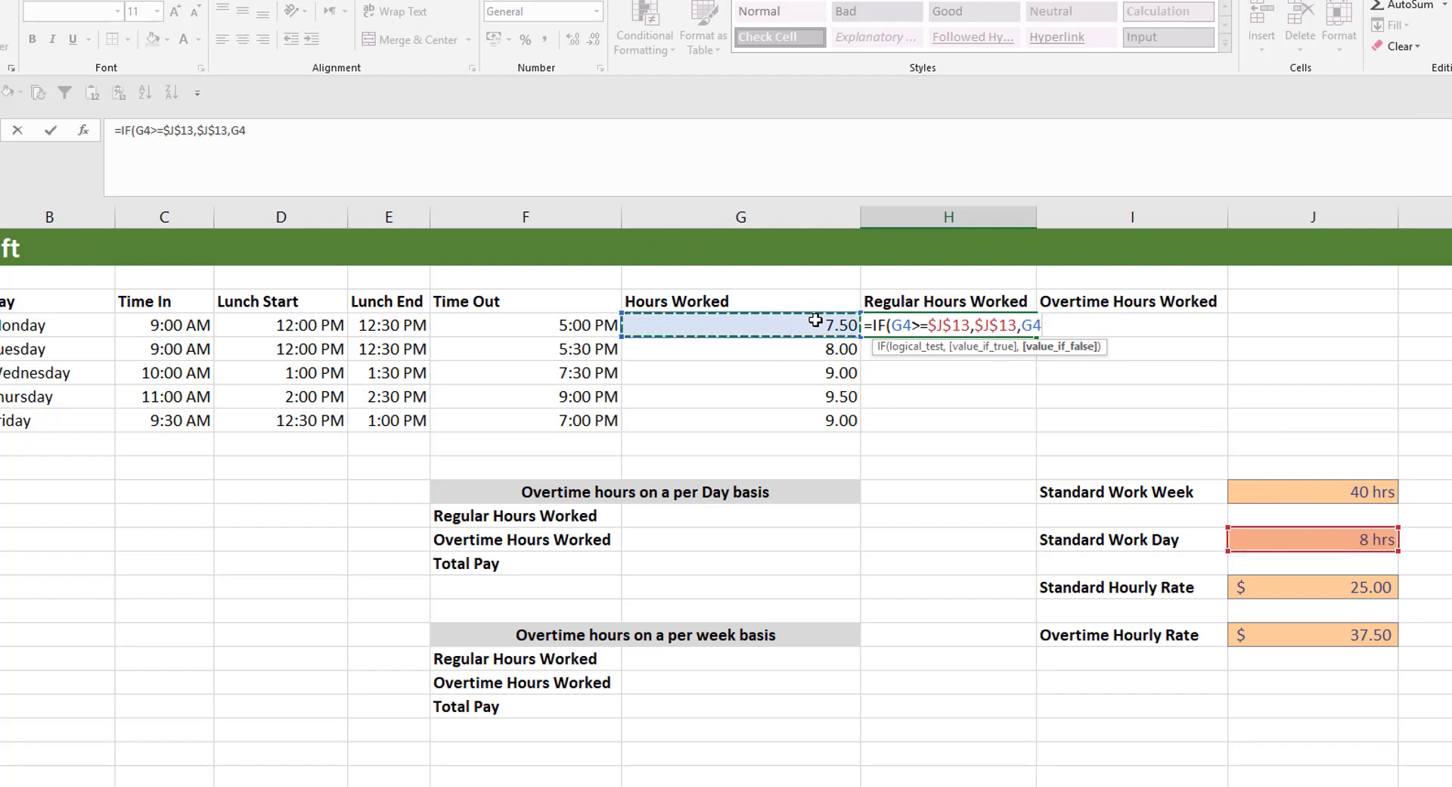
{"action": "type", "text": ")"}
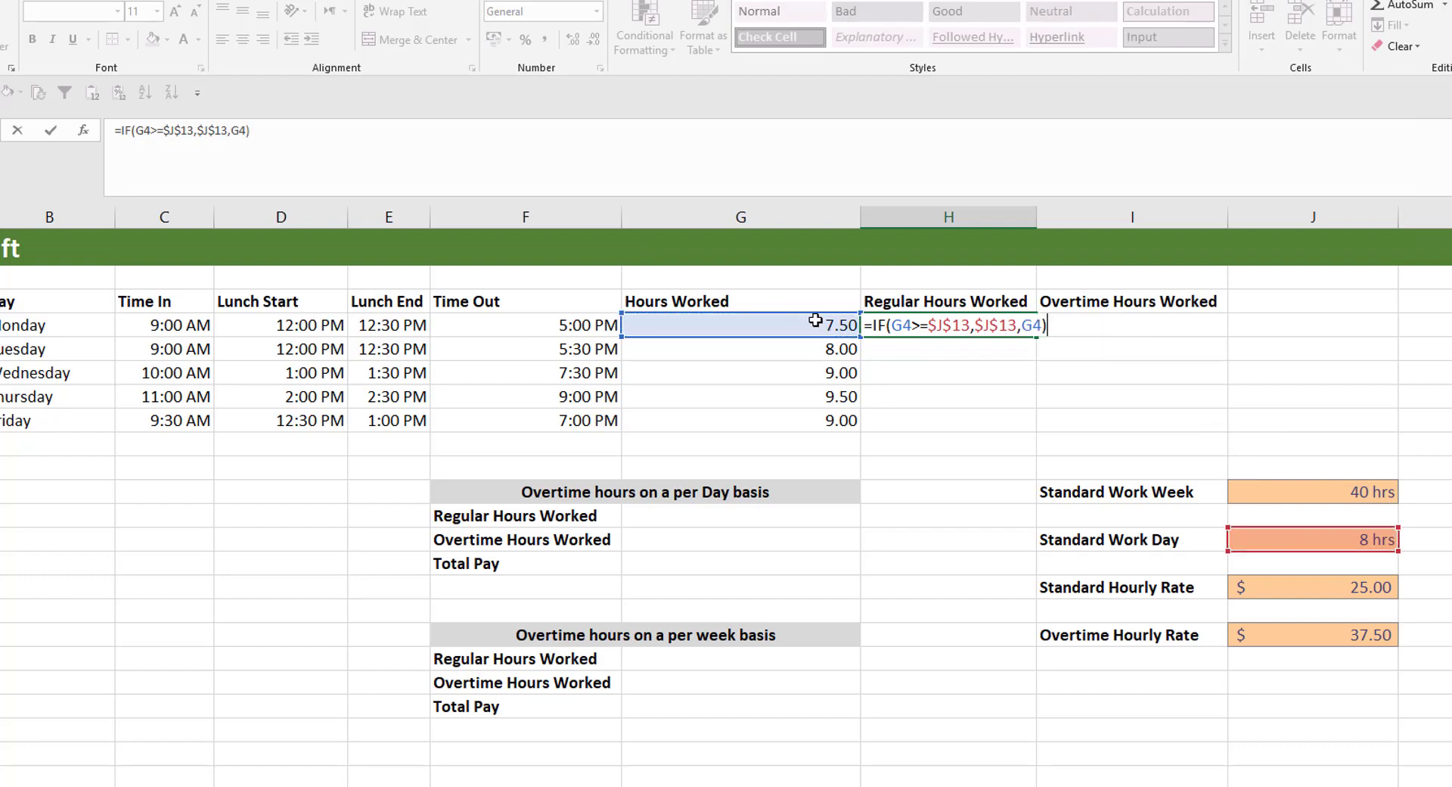
{"action": "key", "text": "Return"}
Fill the regular hours worked formula from Monday through Friday, H4 to H8, and check Wednesday's copy
{"action": "left_click", "coordinate": [972, 326]}
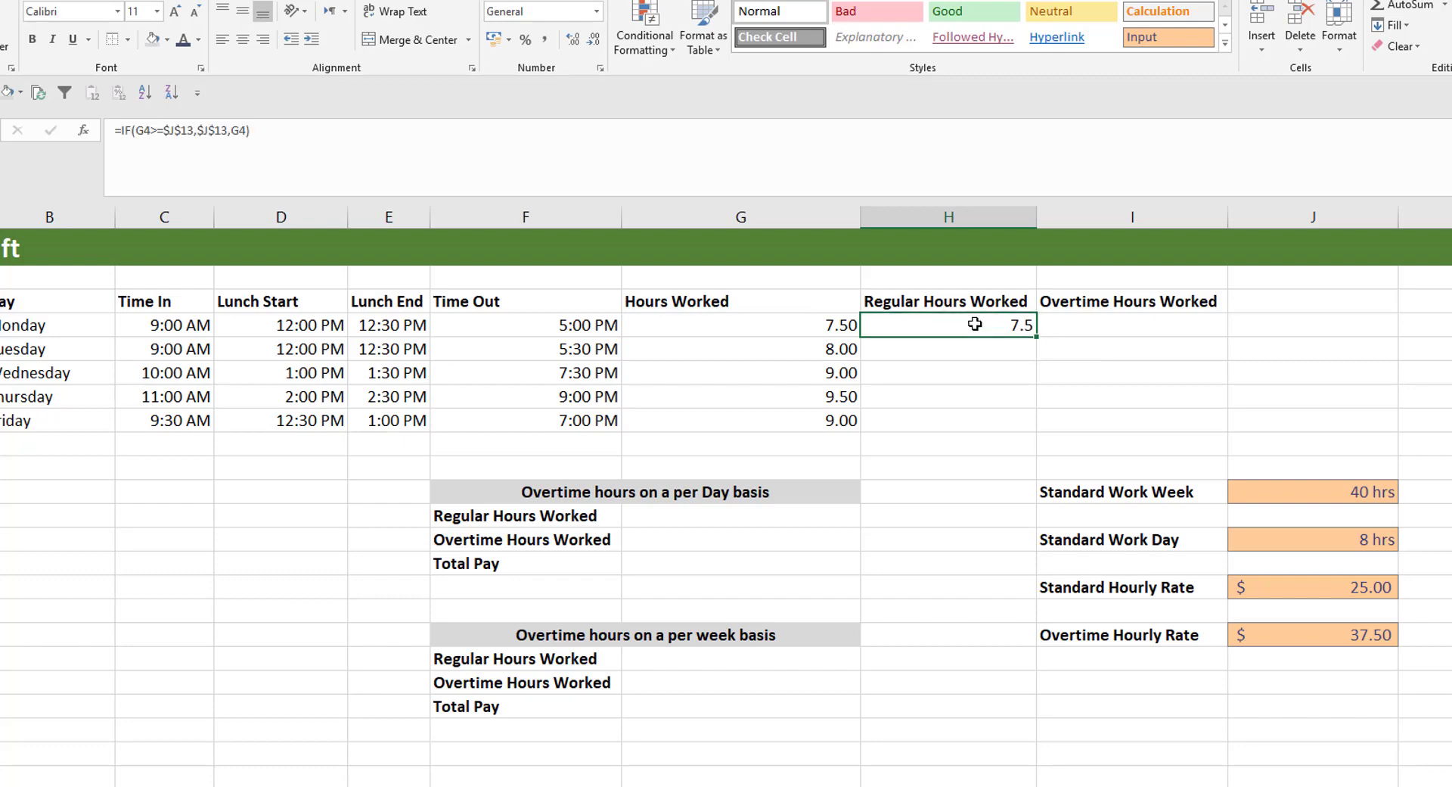
{"action": "left_click_drag", "start_coordinate": [1027, 374], "coordinate": [1015, 422]}
{"action": "left_click", "coordinate": [910, 378]}
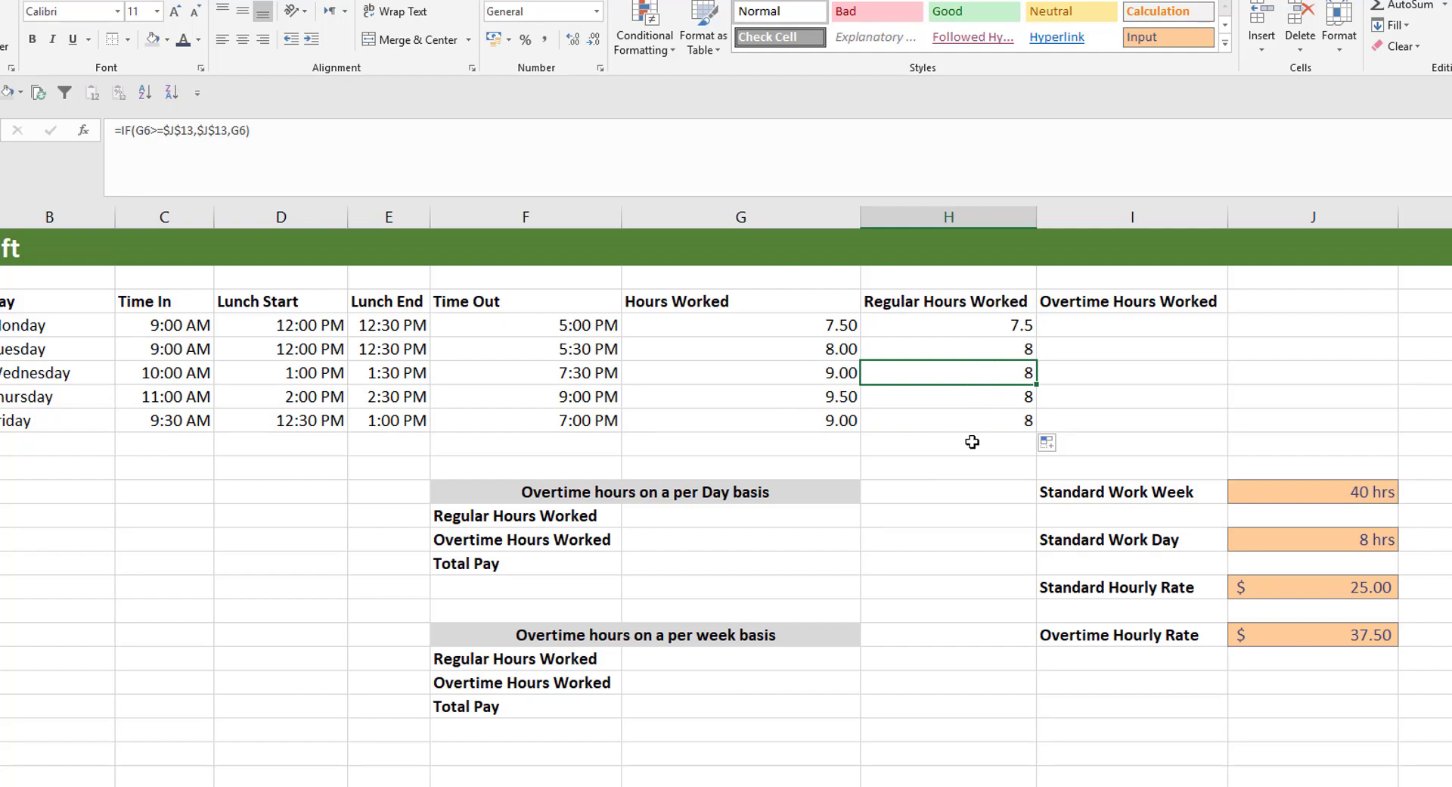
Enter Monday's overtime hours formula =IF(G4>$J$13,G4-H4,0) in I4, subtracting regular hours from the hours worked
{"action": "left_click", "coordinate": [1089, 327]}
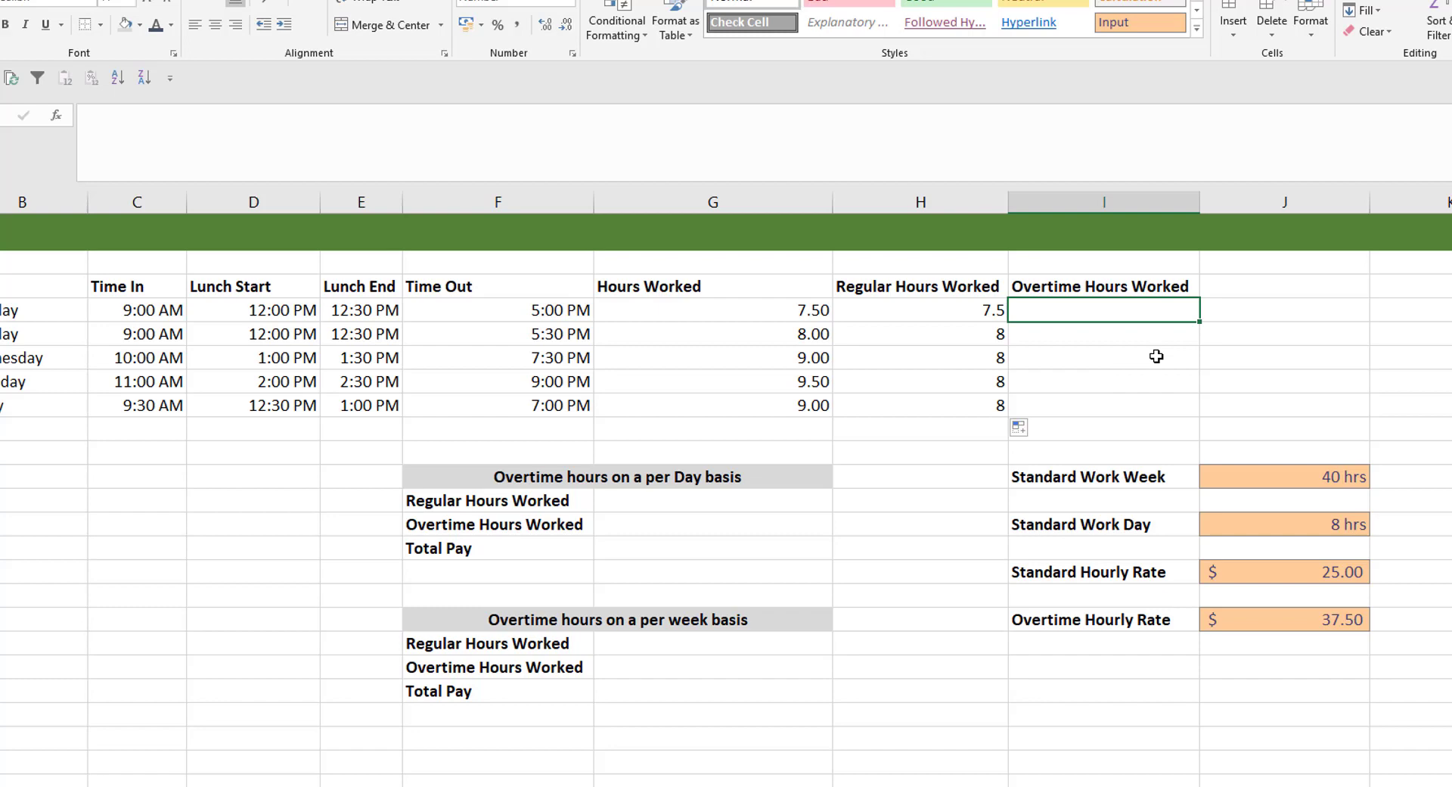
{"action": "type", "text": "=IF("}
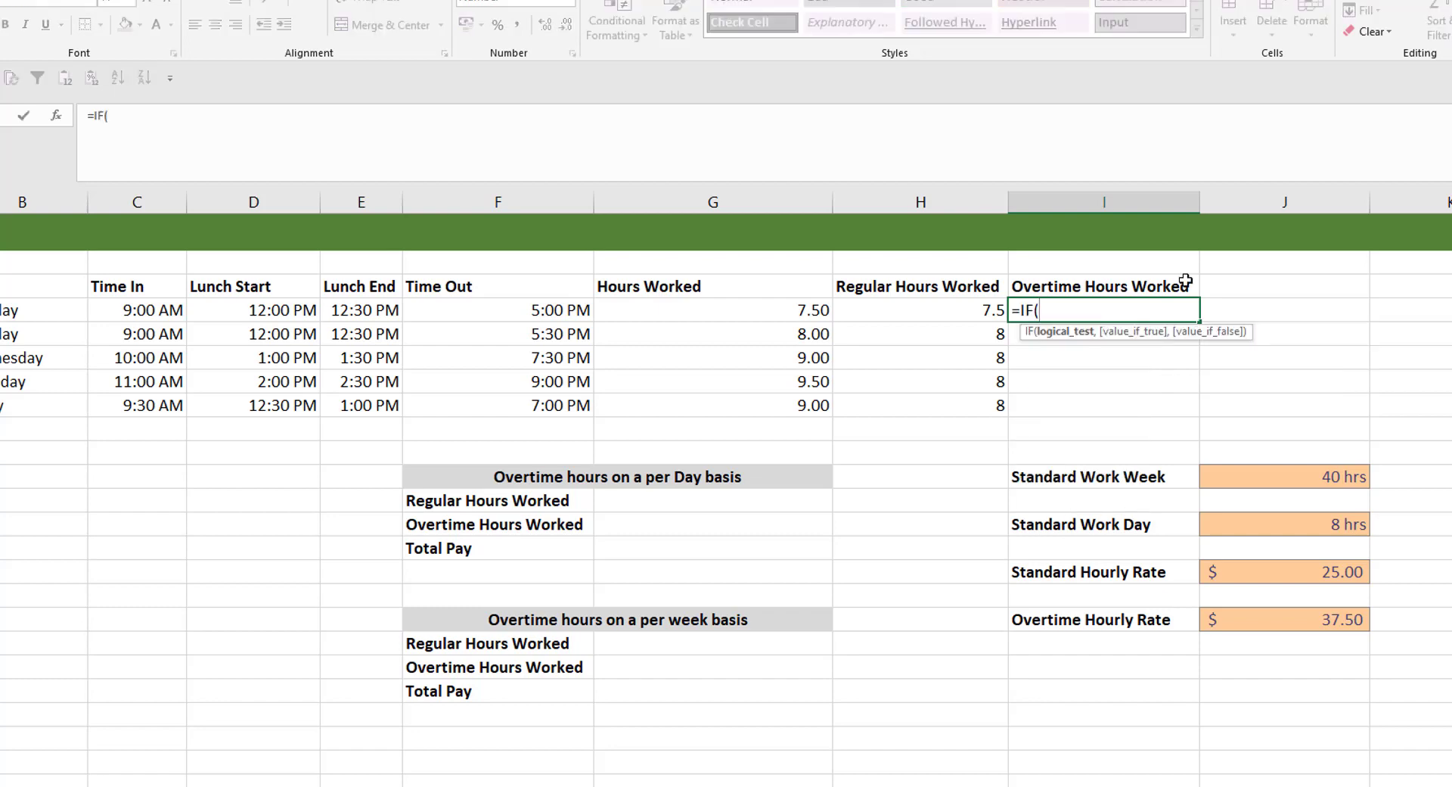
{"action": "left_click", "coordinate": [783, 311]}
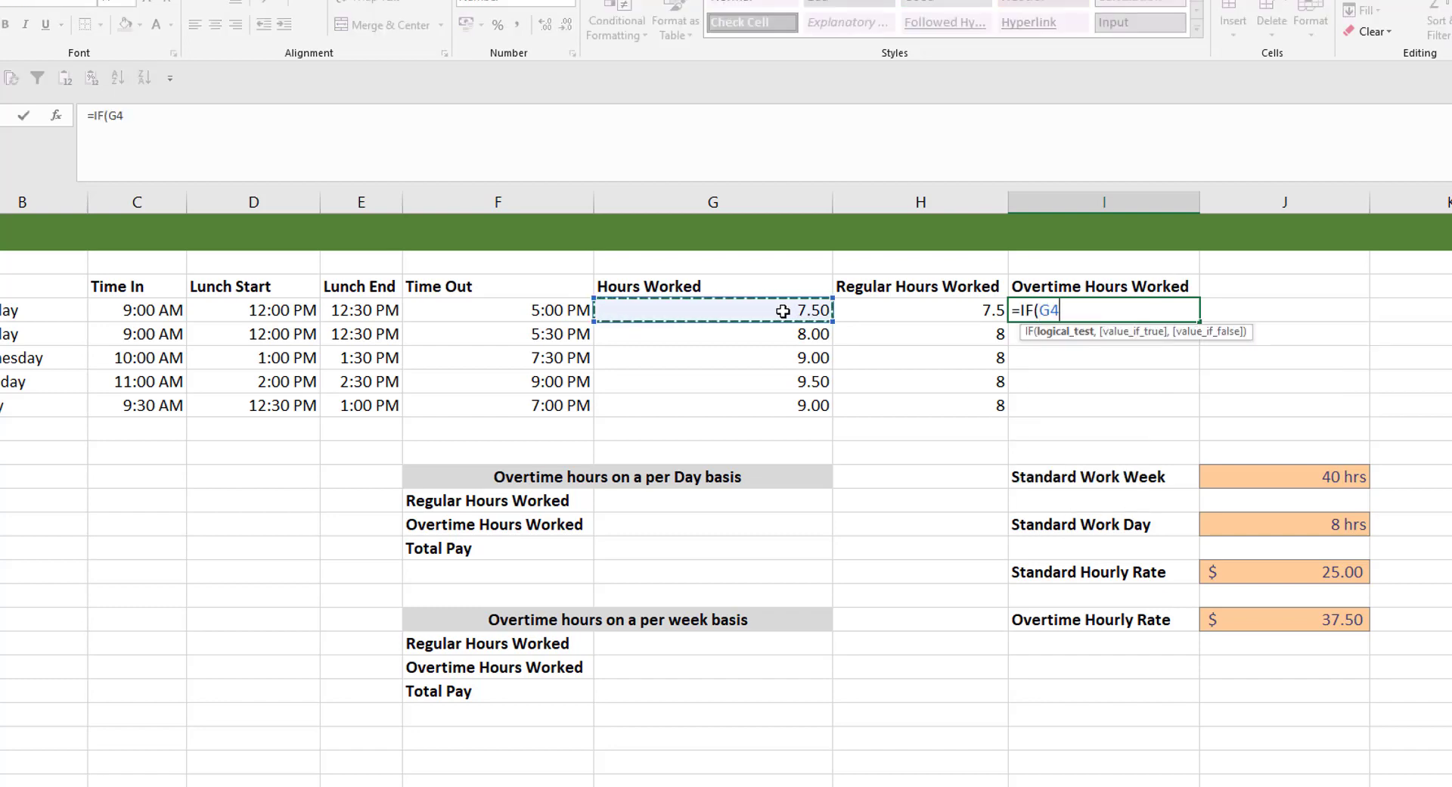
{"action": "type", "text": ">"}
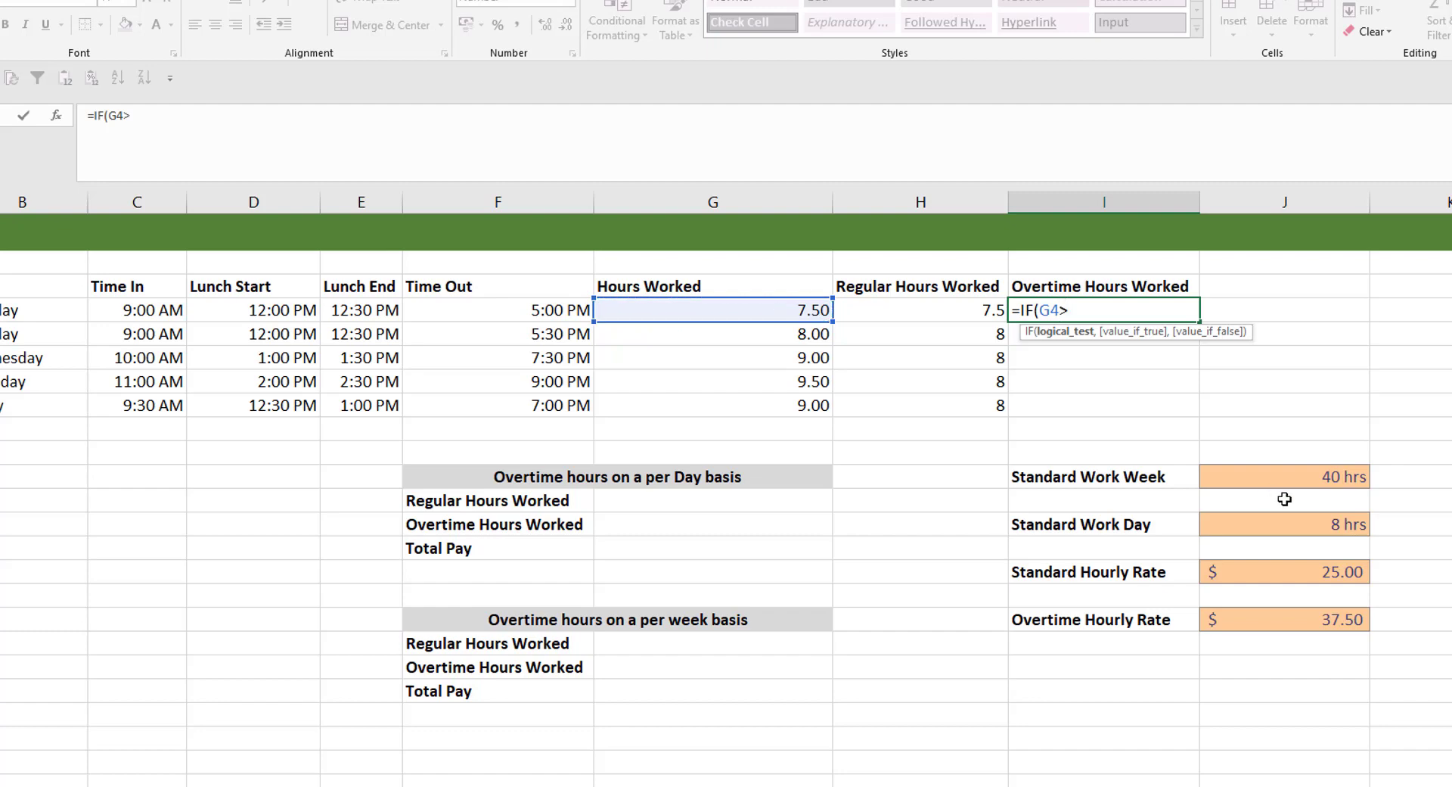
{"action": "left_click", "coordinate": [1294, 526]}
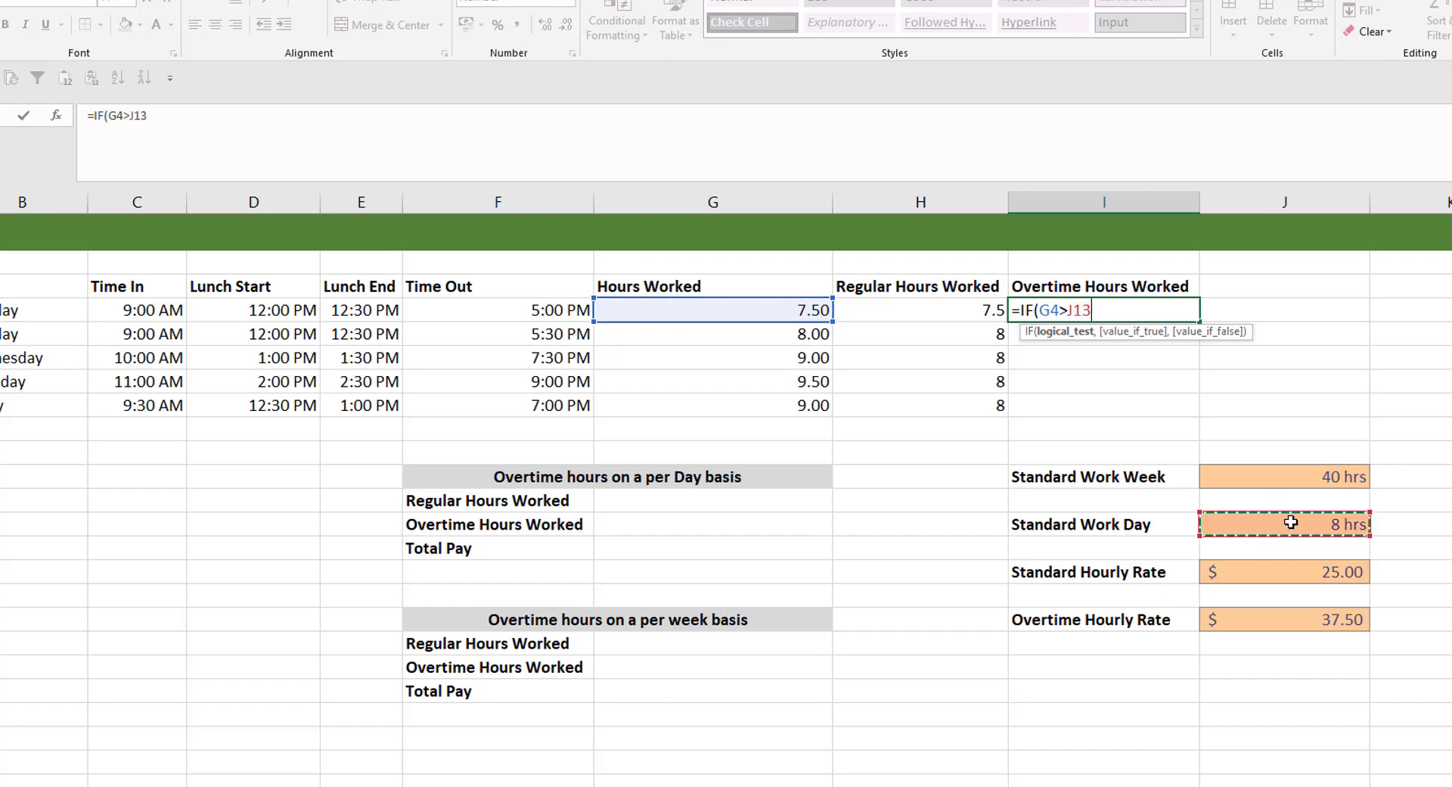
{"action": "key", "text": "F4"}
{"action": "type", "text": ","}
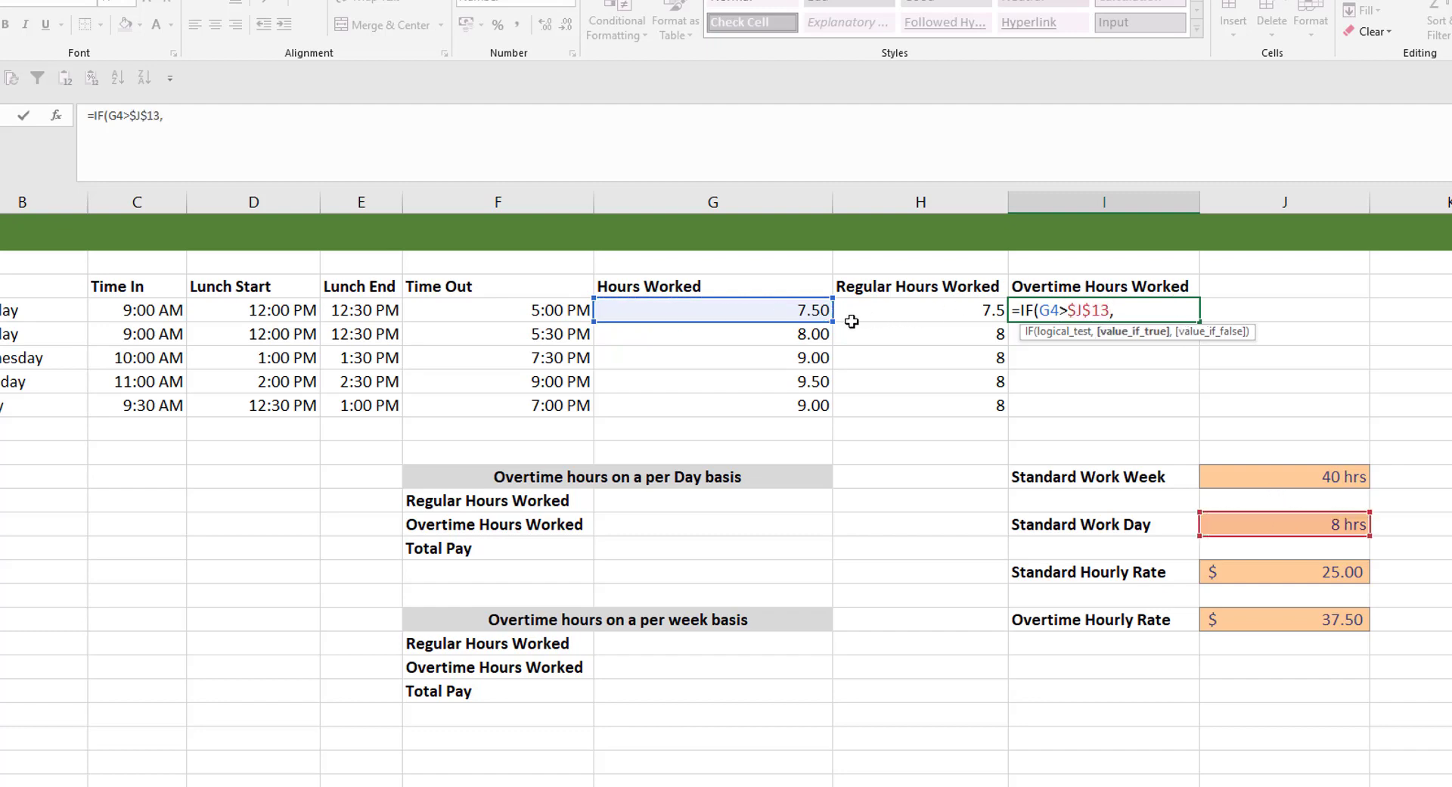
{"action": "left_click", "coordinate": [771, 312]}
{"action": "type", "text": "-"}
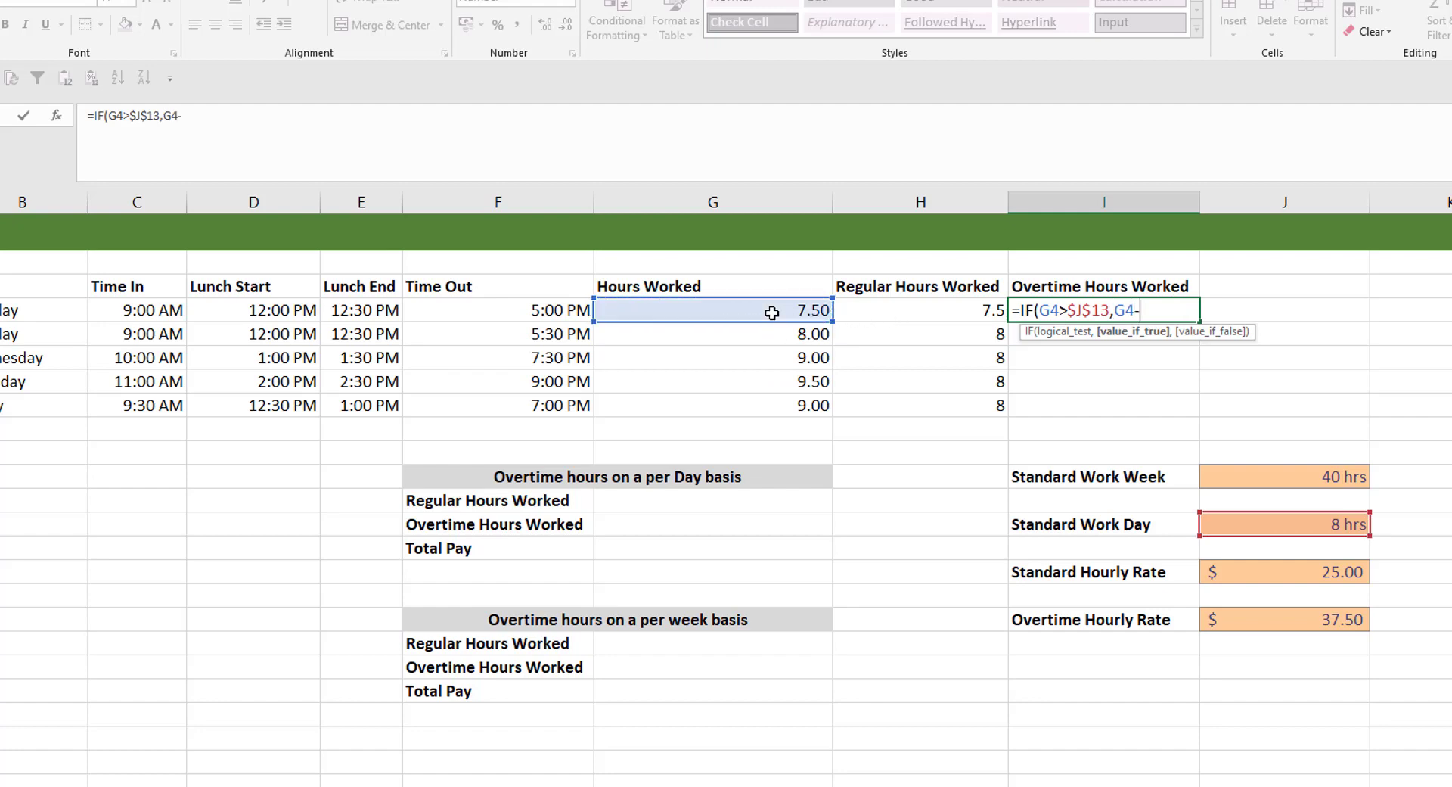
{"action": "left_click", "coordinate": [905, 310]}
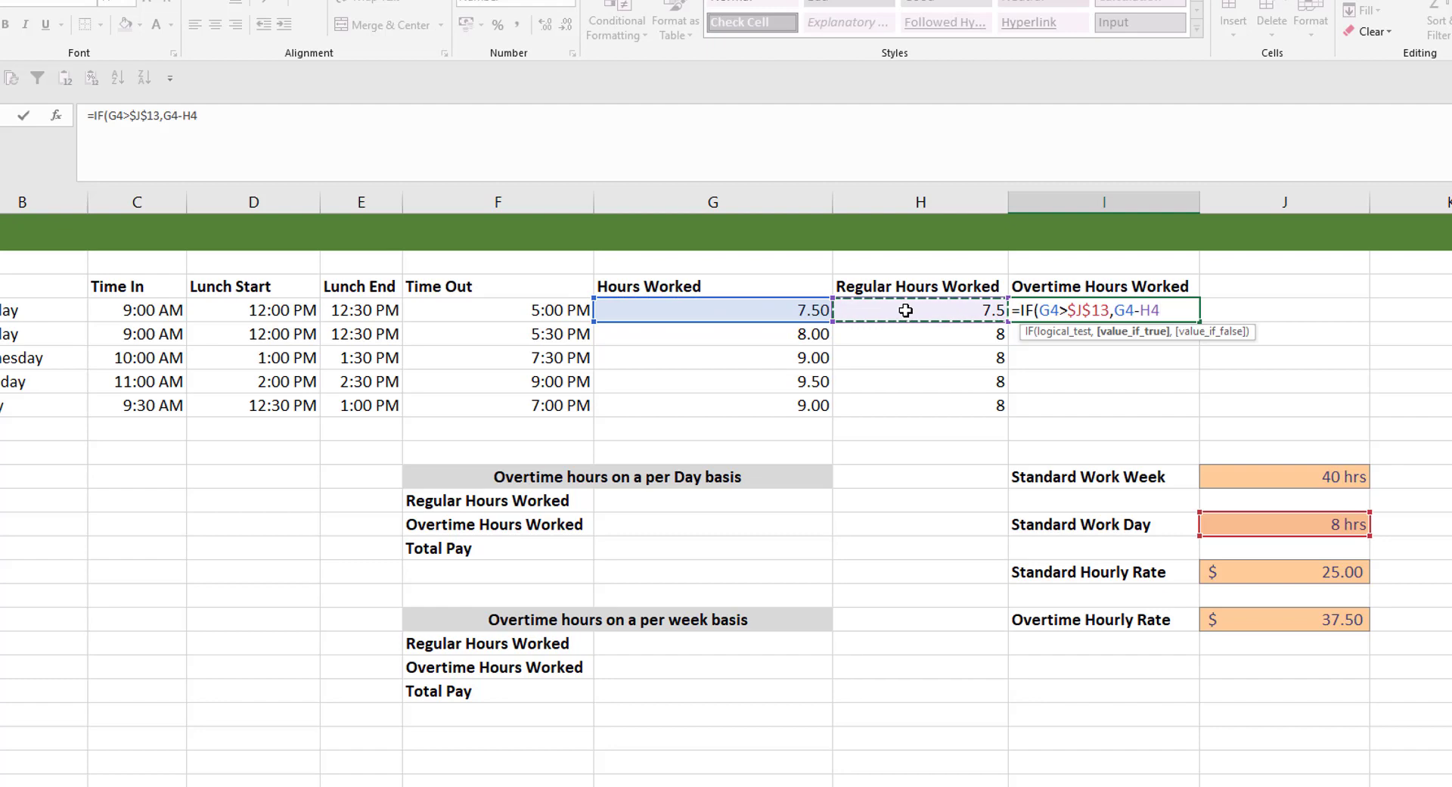
{"action": "type", "text": ","}
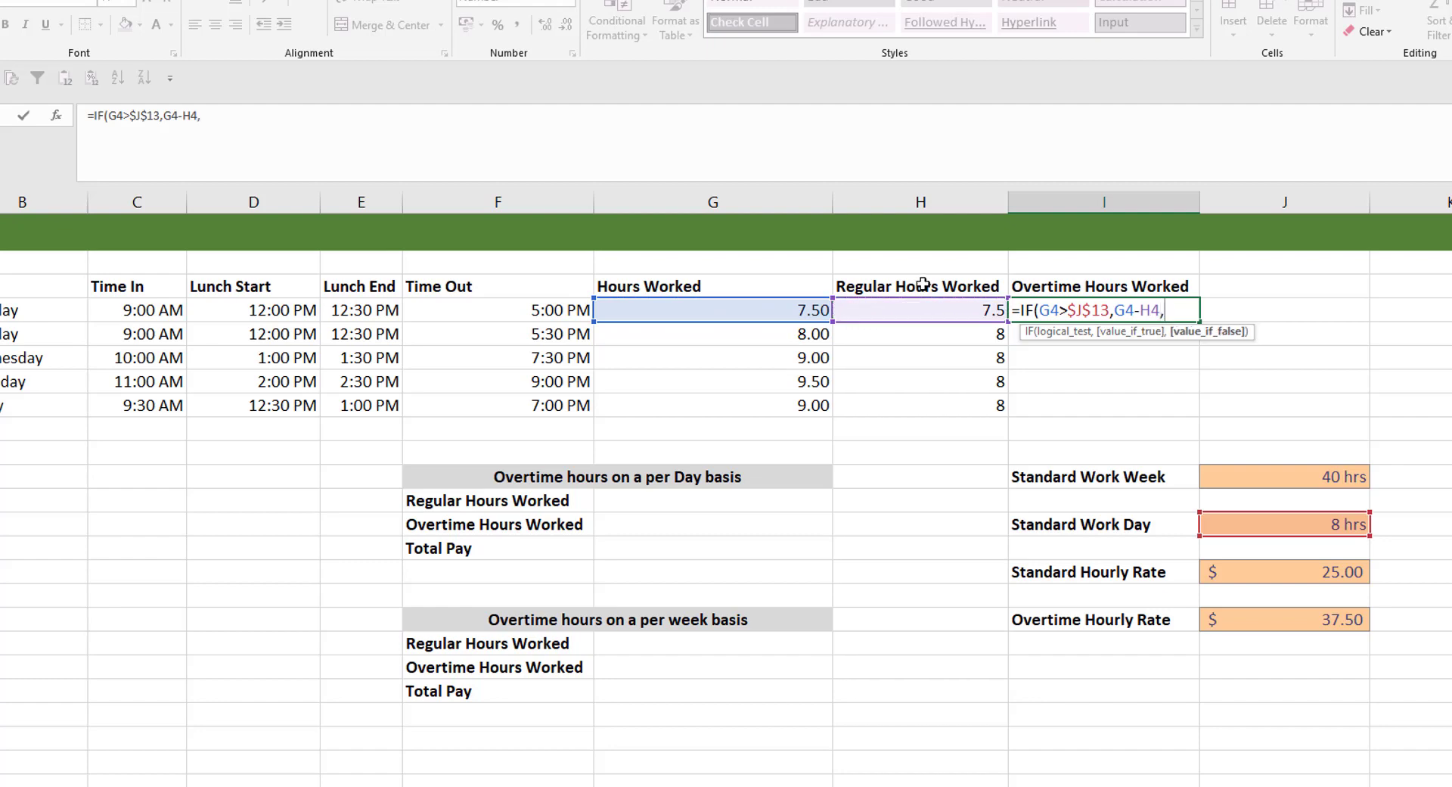
{"action": "type", "text": "0"}
{"action": "key", "text": "ctrl+Return"}
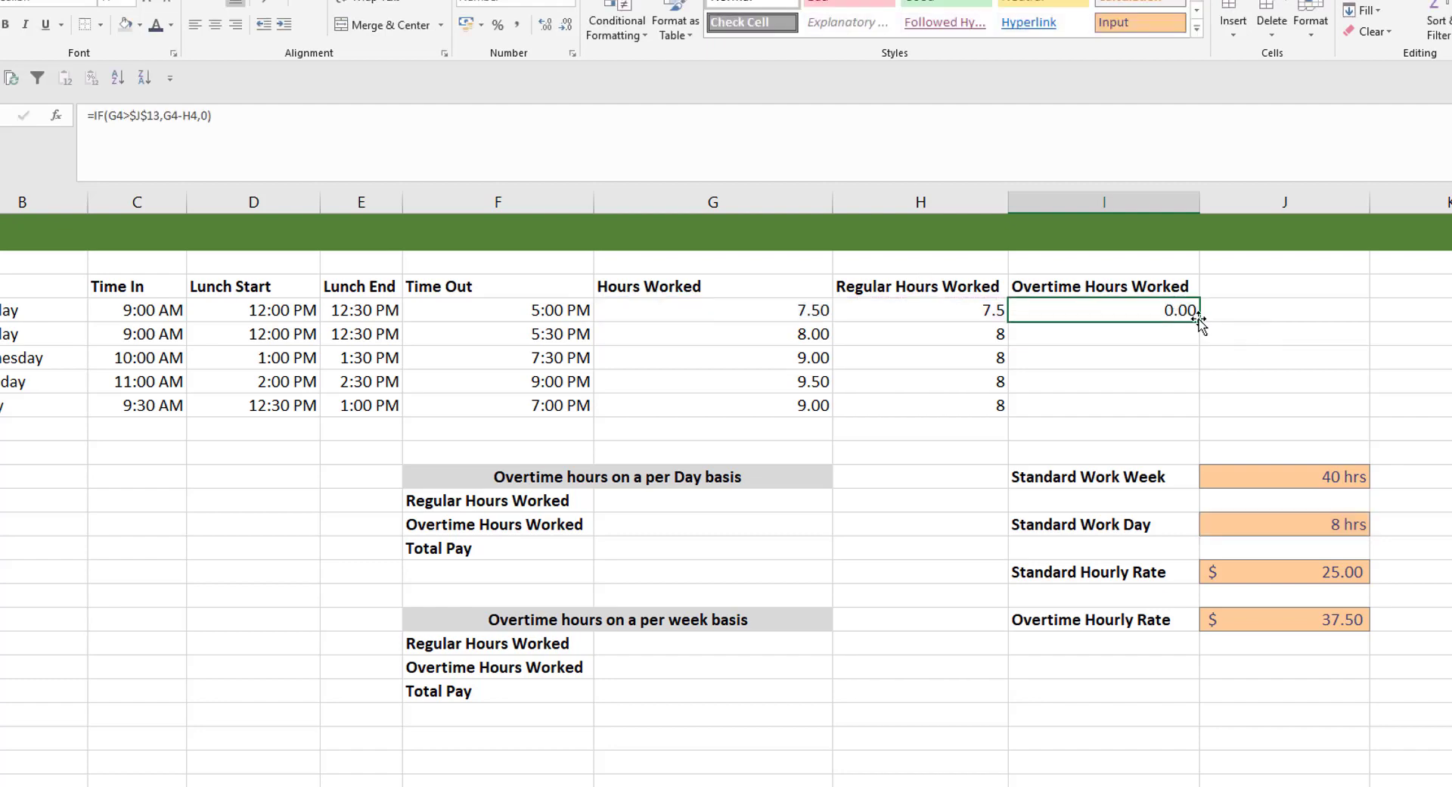
Fill the overtime hours worked formula from Monday through Friday, I4 to I8
{"action": "left_click_drag", "start_coordinate": [1199, 335], "coordinate": [1191, 417]}
{"action": "left_click", "coordinate": [1174, 331]}
{"action": "left_click_drag", "start_coordinate": [1172, 308], "coordinate": [1157, 335]}
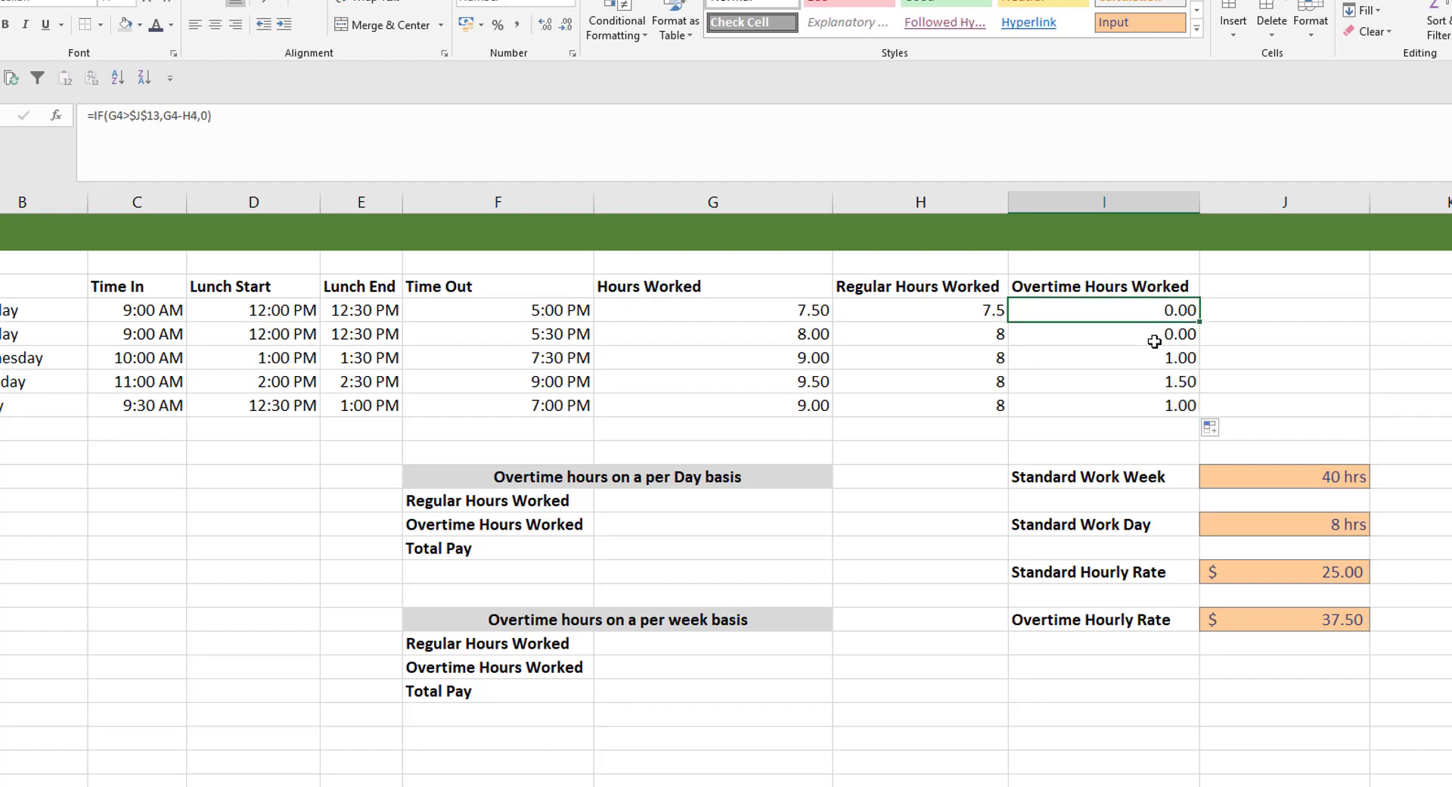
Examine the copied overtime formulas for each day in I4 to I8 against the hours worked
{"action": "left_click", "coordinate": [1153, 339]}
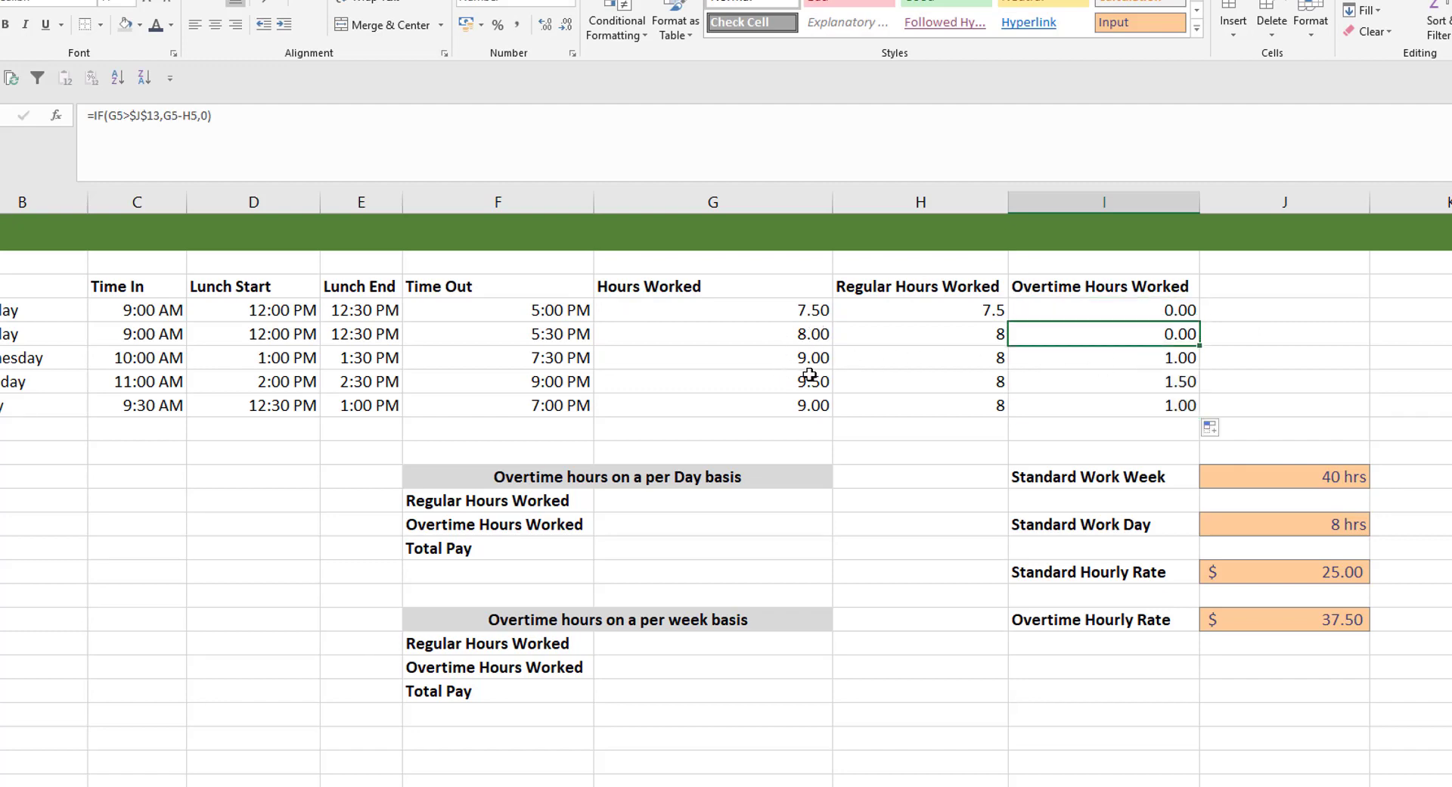
{"action": "left_click", "coordinate": [1085, 356]}
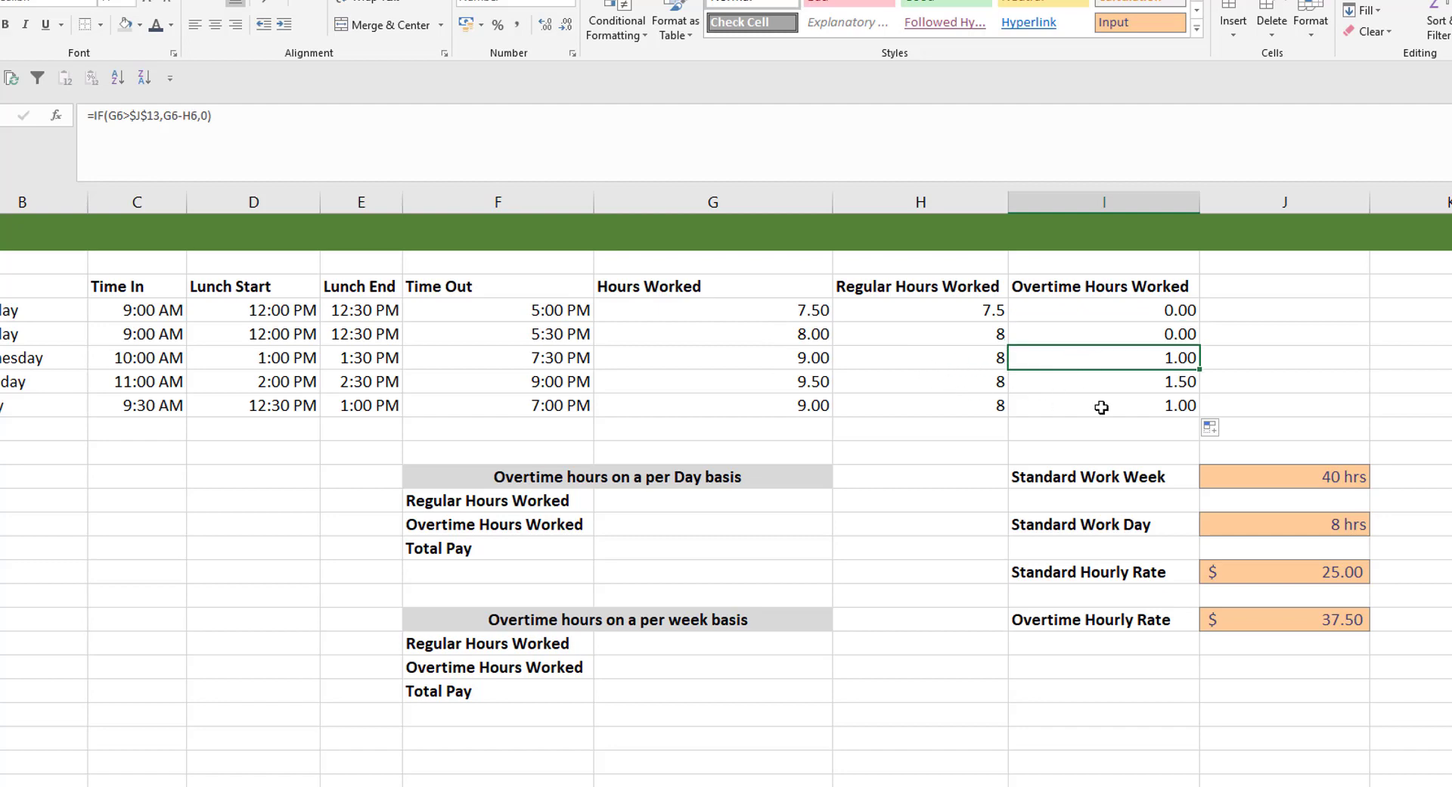
{"action": "left_click", "coordinate": [1128, 387]}
{"action": "left_click", "coordinate": [1133, 399]}
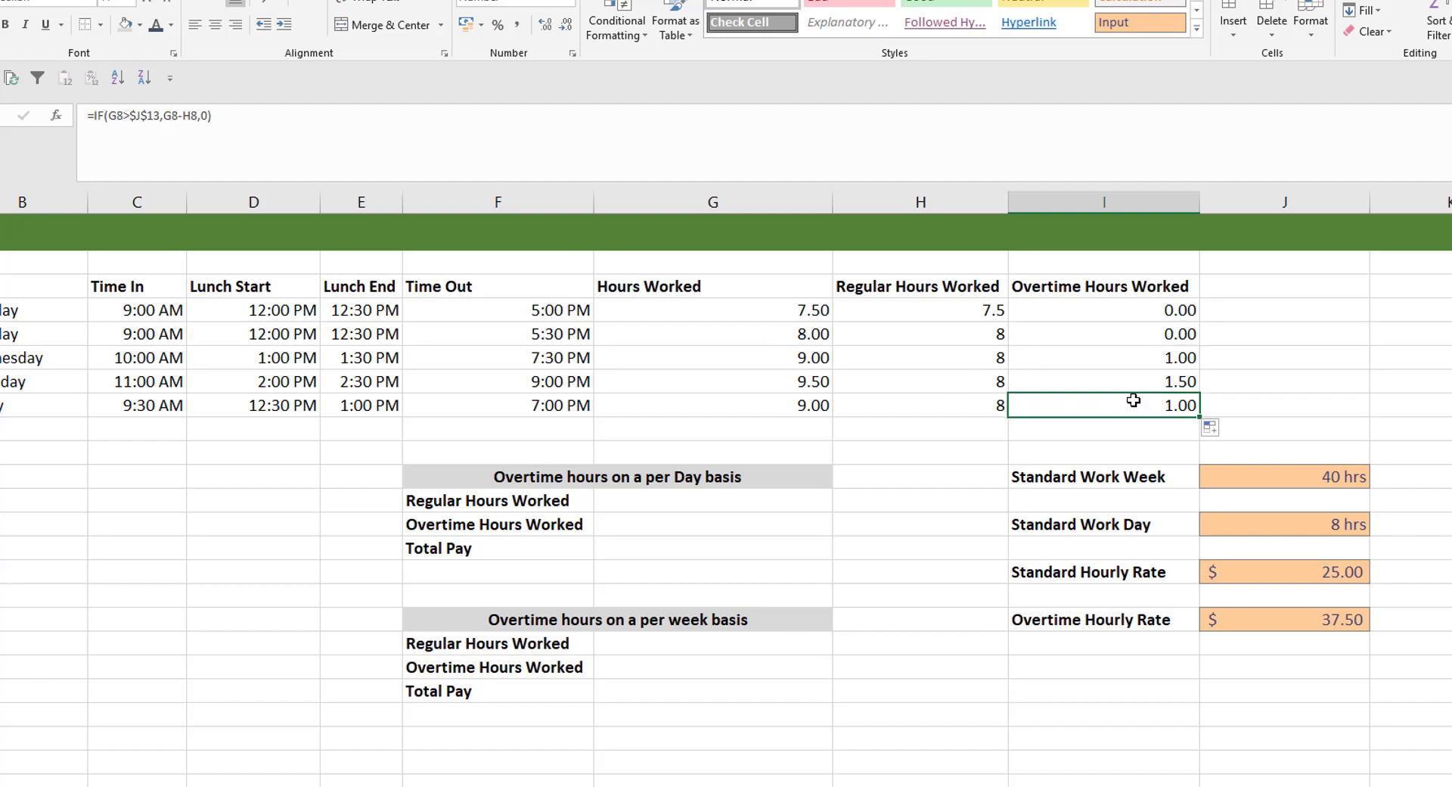
{"action": "left_click", "coordinate": [1151, 337]}
{"action": "left_click", "coordinate": [1163, 311]}
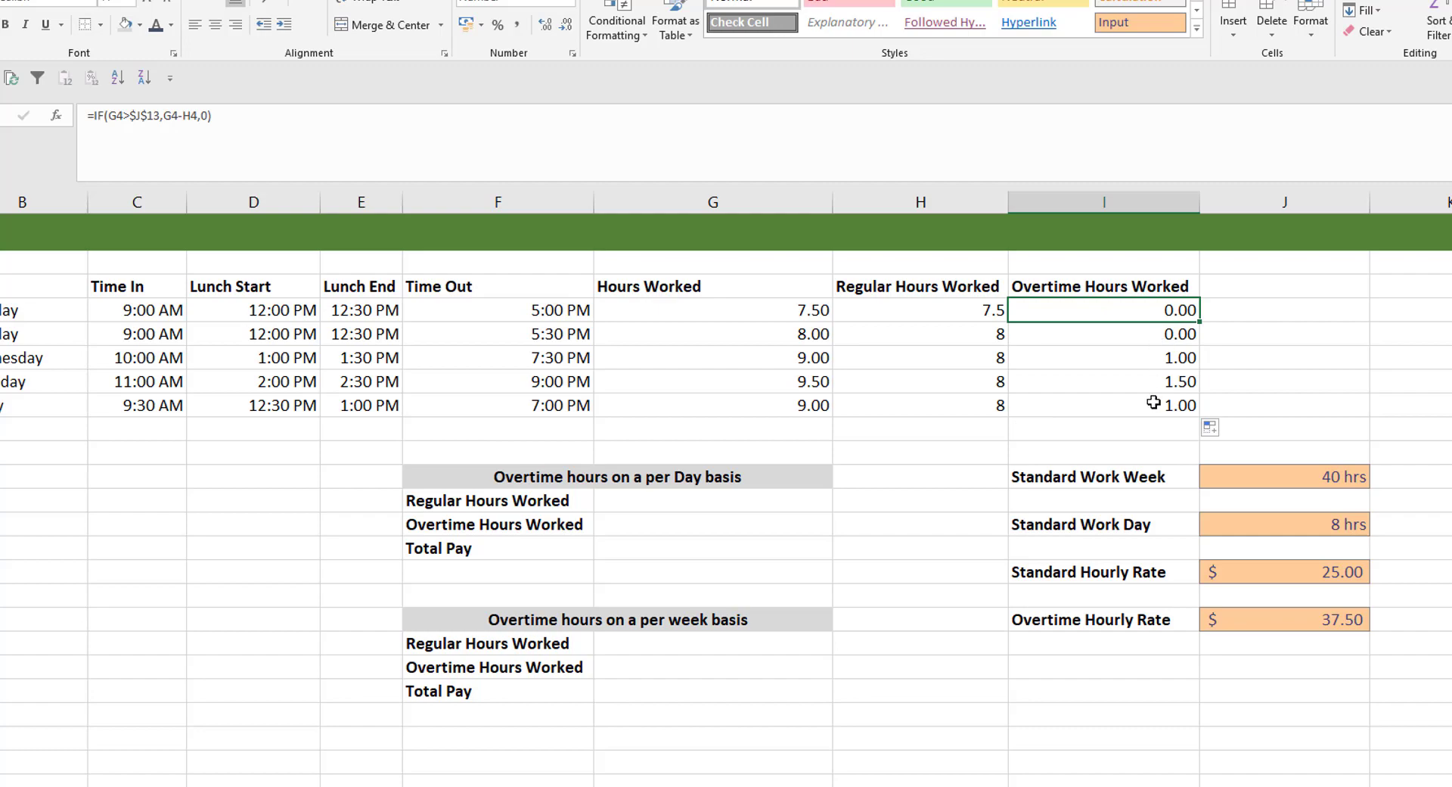
{"action": "left_click_drag", "start_coordinate": [1161, 333], "coordinate": [1168, 403]}
{"action": "left_click", "coordinate": [1167, 348]}
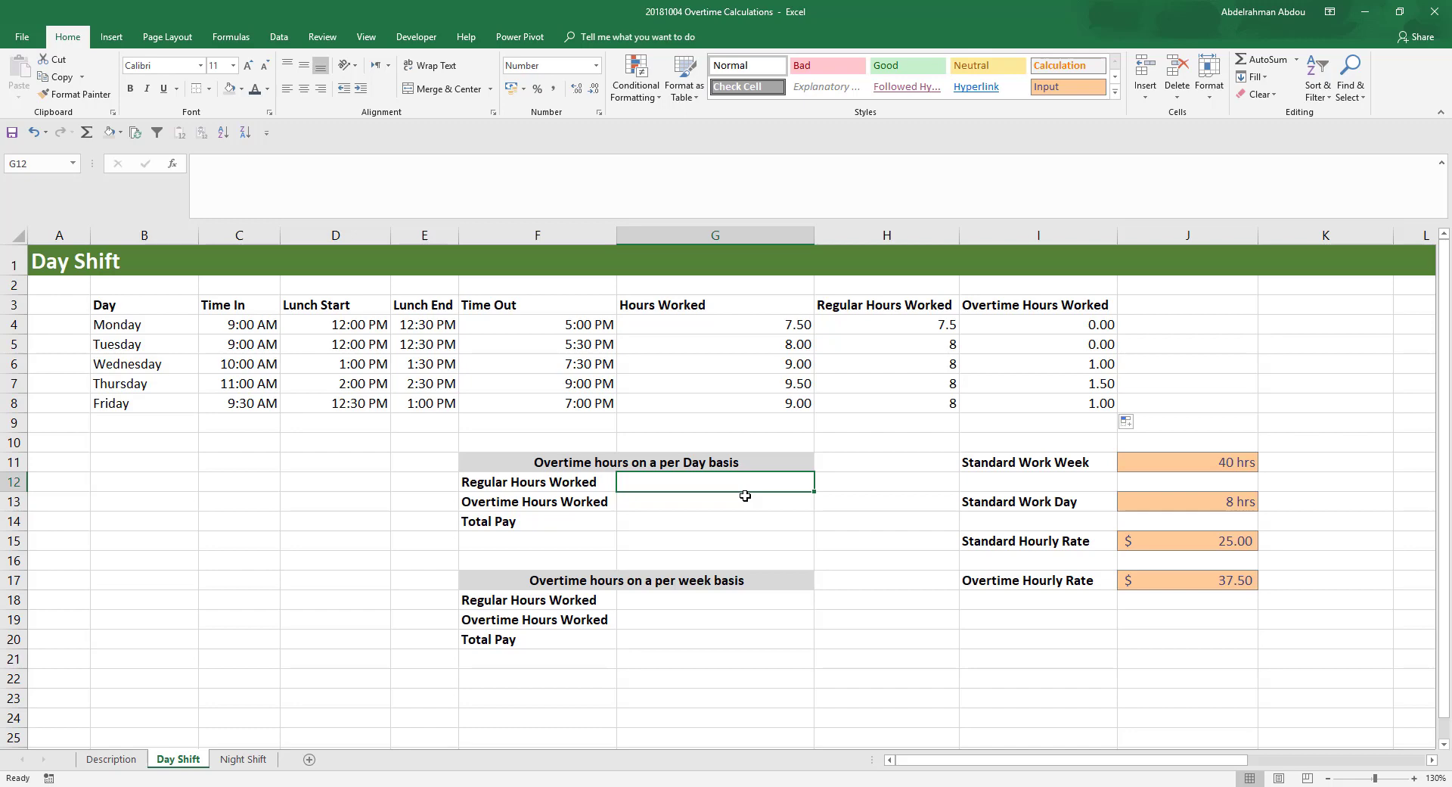
Total the daily regular hours H4:H8 with a SUM formula in G12 of the per-day overtime section
{"action": "left_click", "coordinate": [675, 581]}
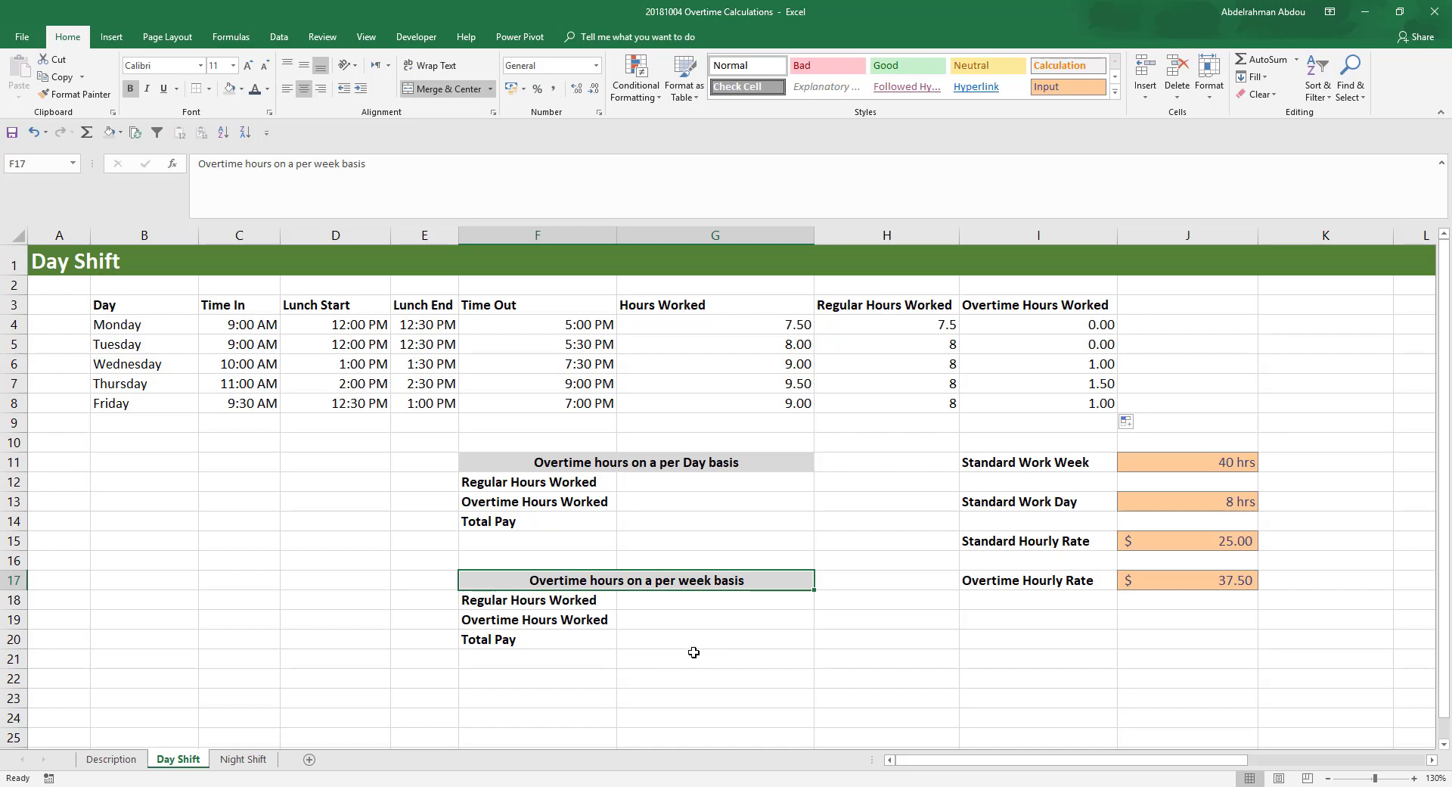
{"action": "left_click", "coordinate": [689, 495]}
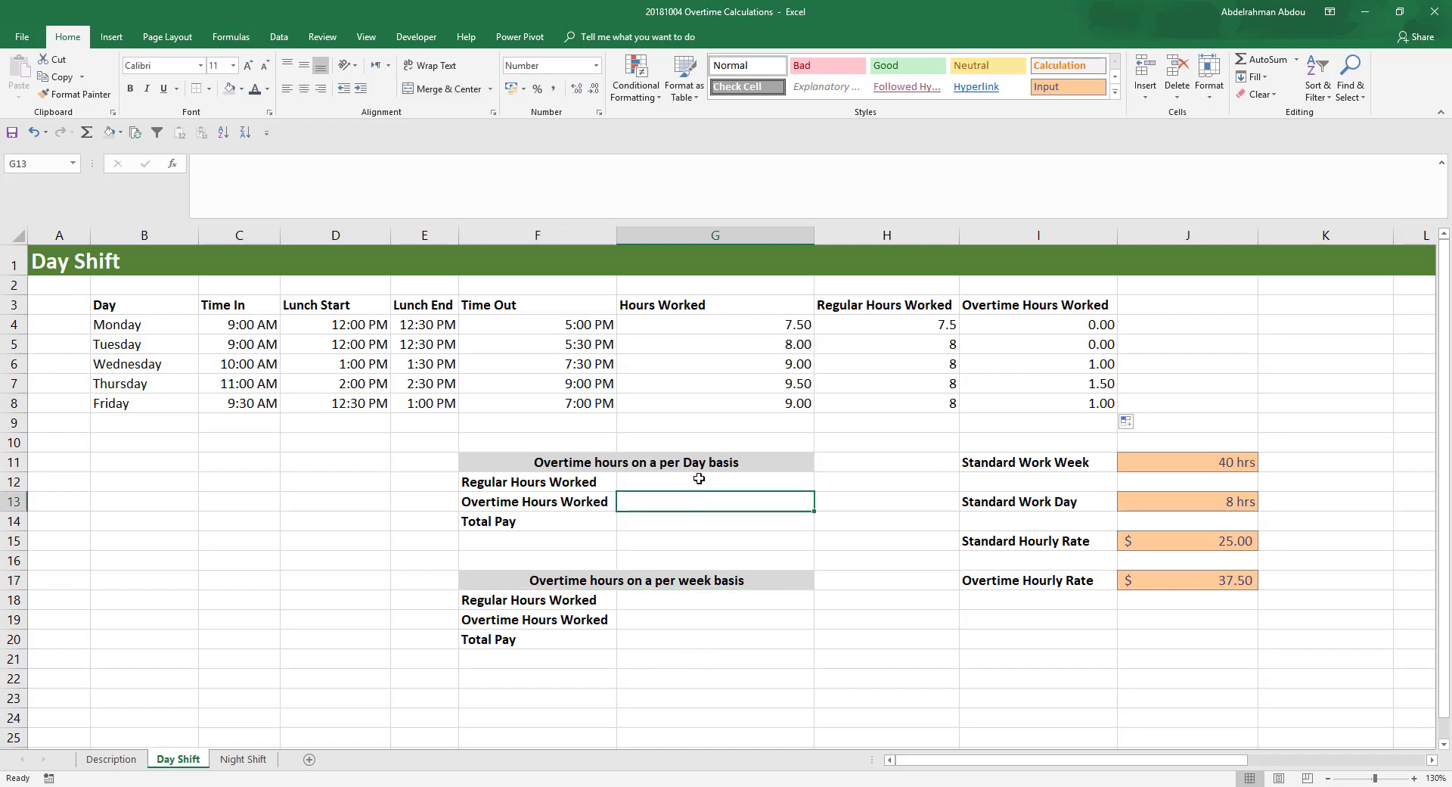
{"action": "left_click", "coordinate": [699, 479]}
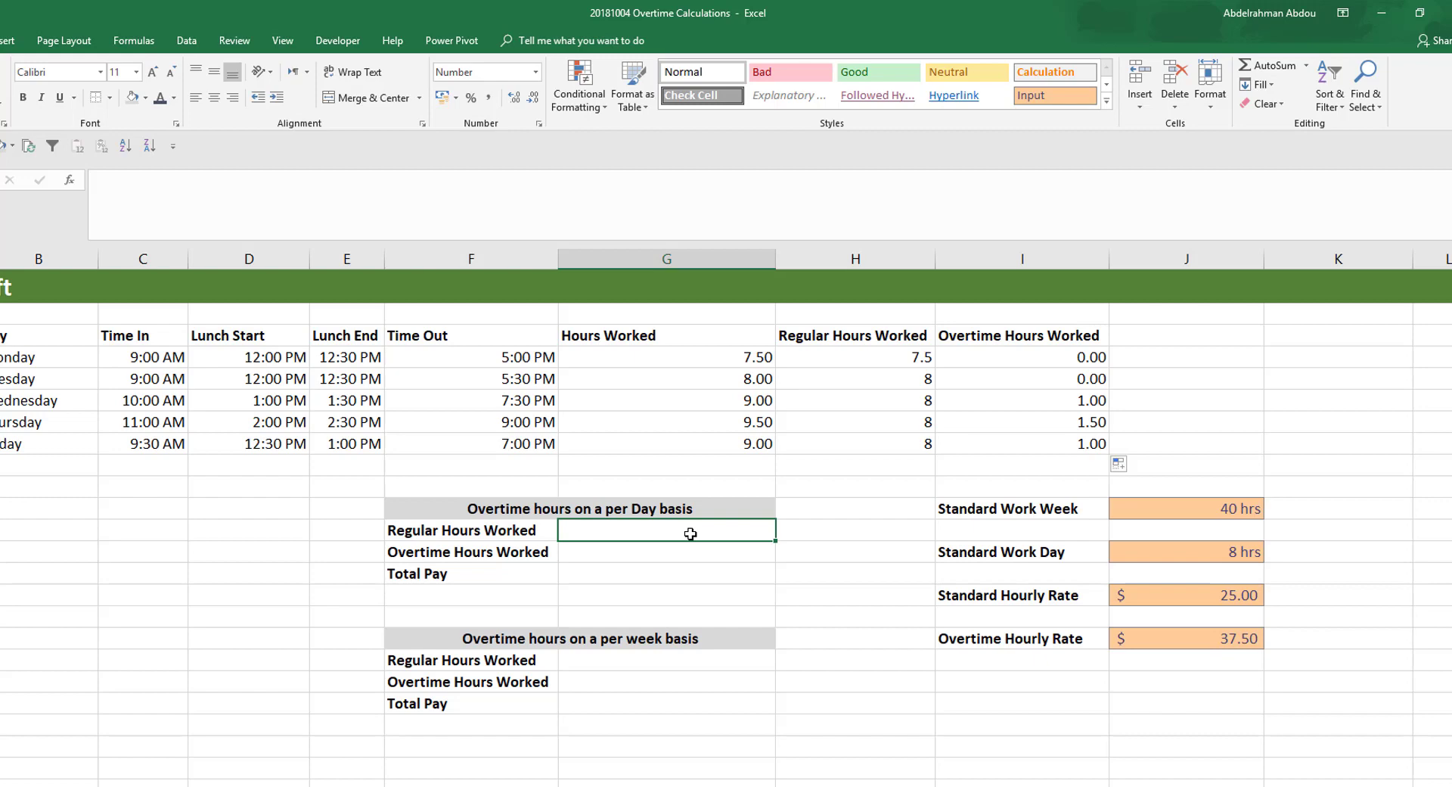
{"action": "type", "text": "=SUM("}
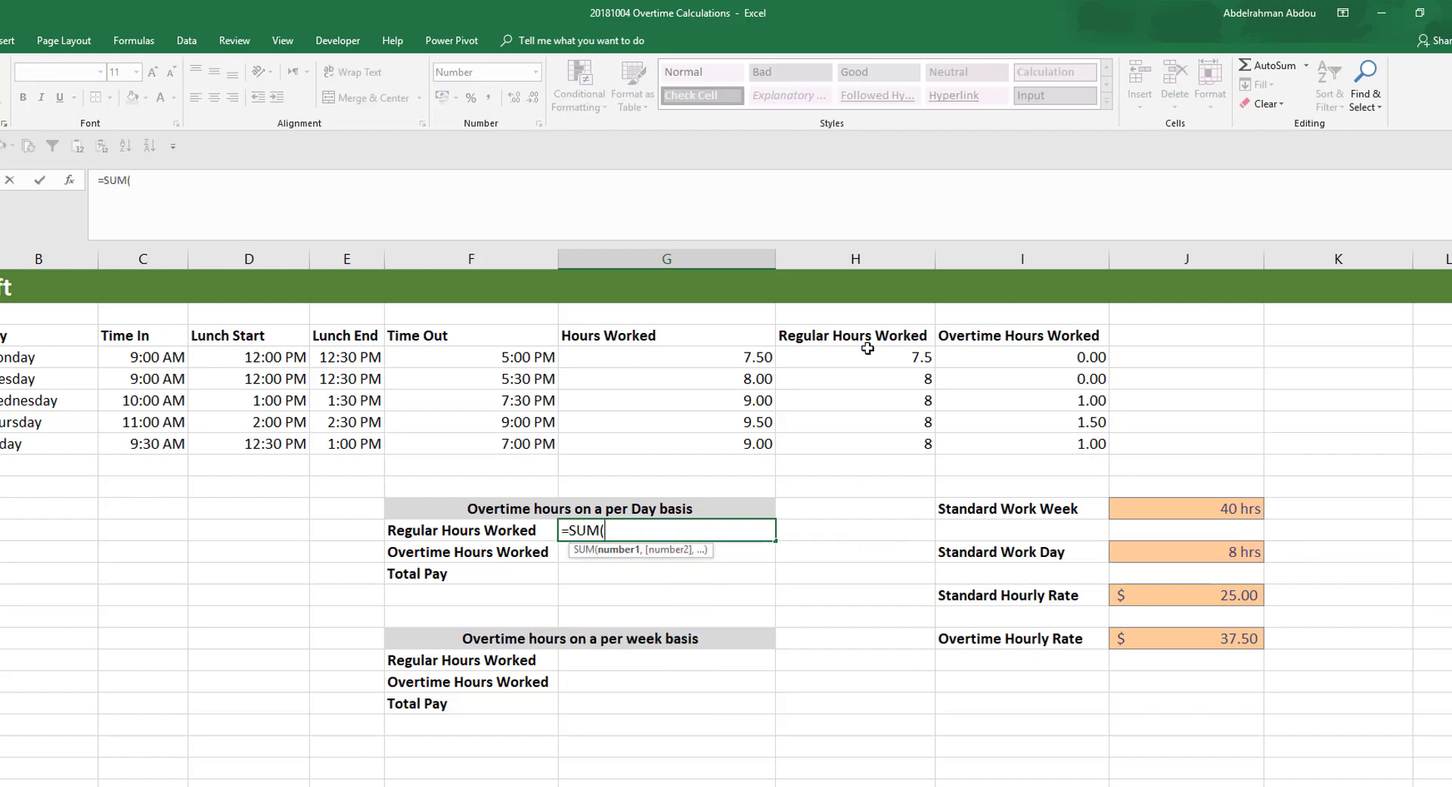
{"action": "left_click_drag", "start_coordinate": [862, 355], "coordinate": [814, 433]}
{"action": "key", "text": "Return"}
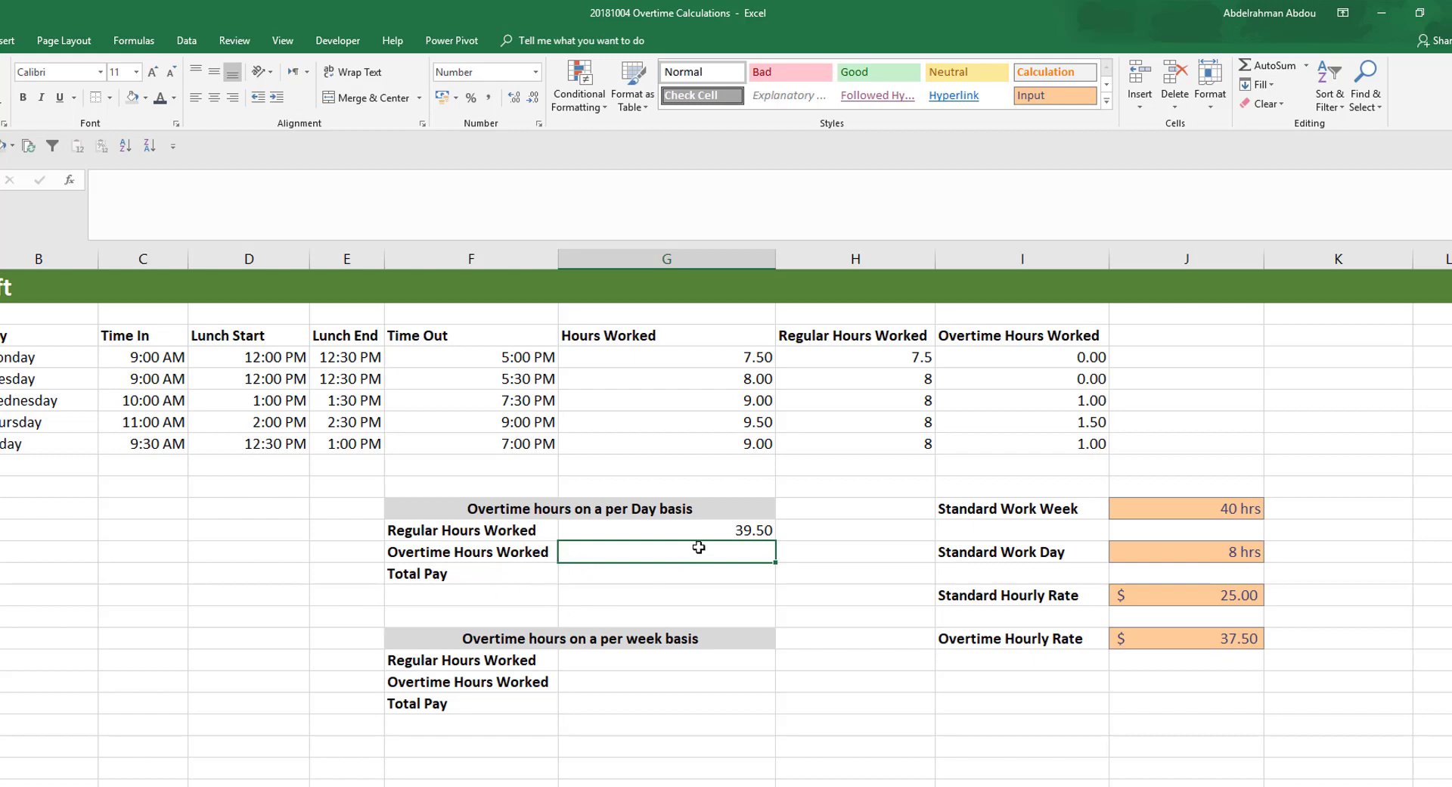
Total the daily overtime hours I4:I8 with a SUM formula in G13 of the per-day overtime section
{"action": "type", "text": "=SUM("}
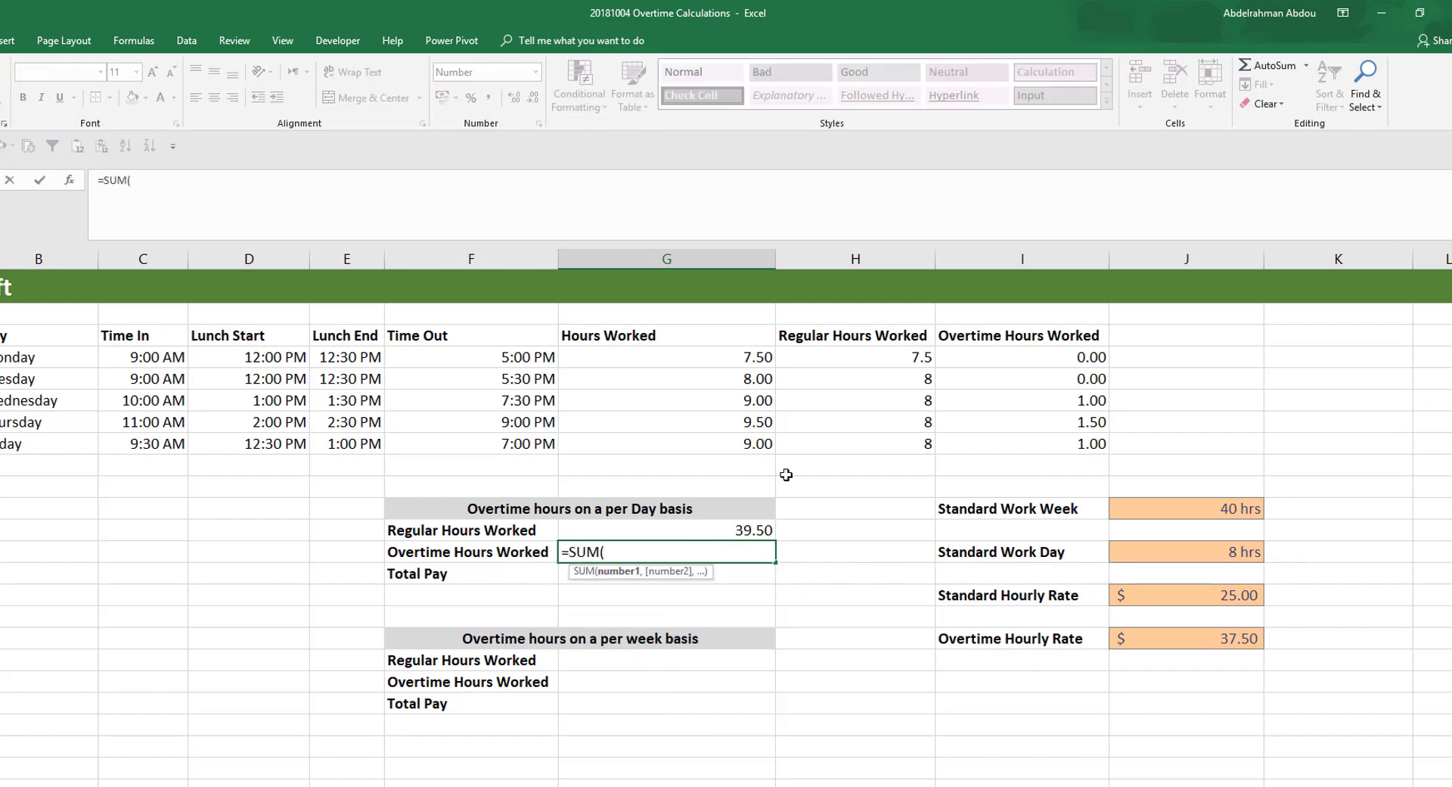
{"action": "left_click_drag", "start_coordinate": [1053, 357], "coordinate": [1037, 440]}
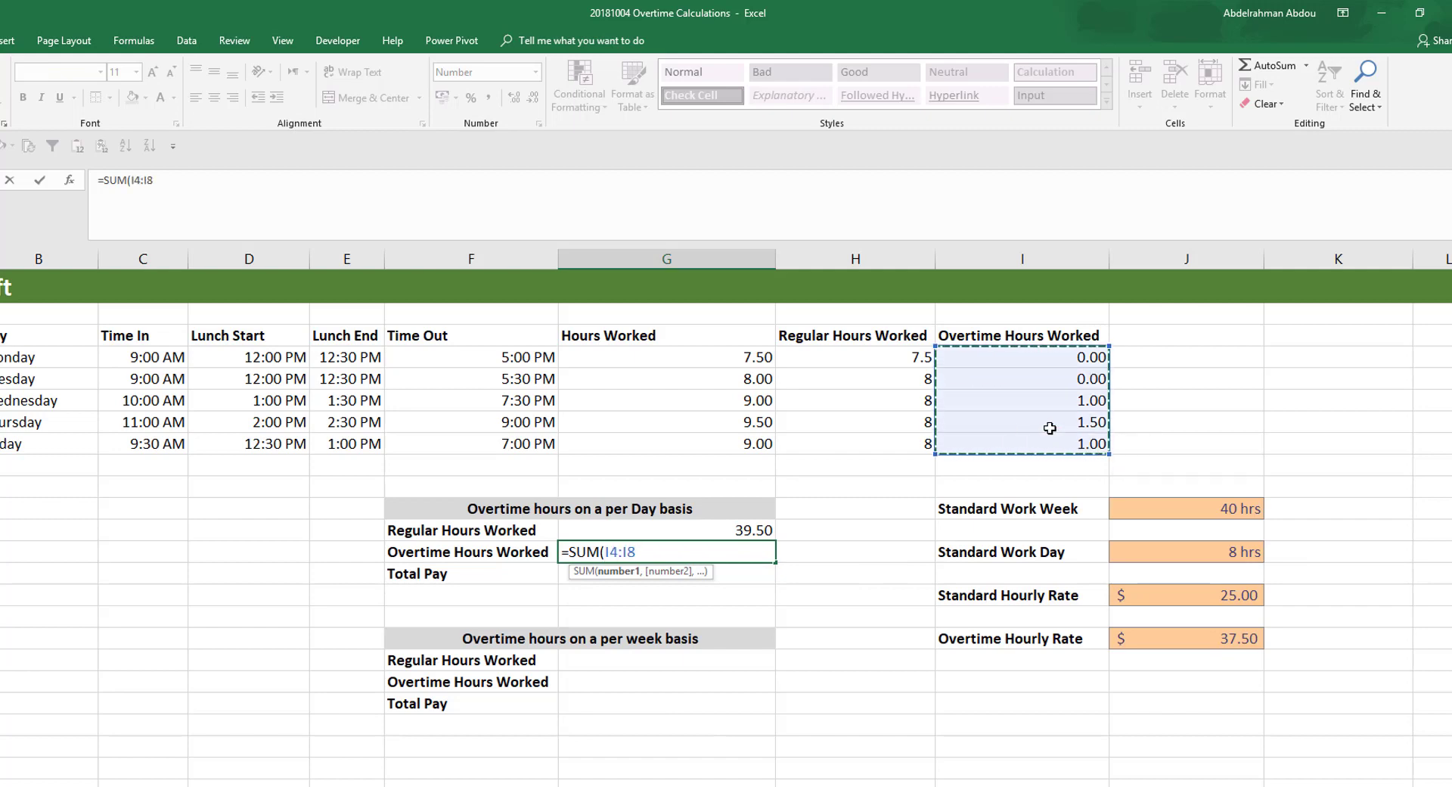
{"action": "key", "text": "Return"}
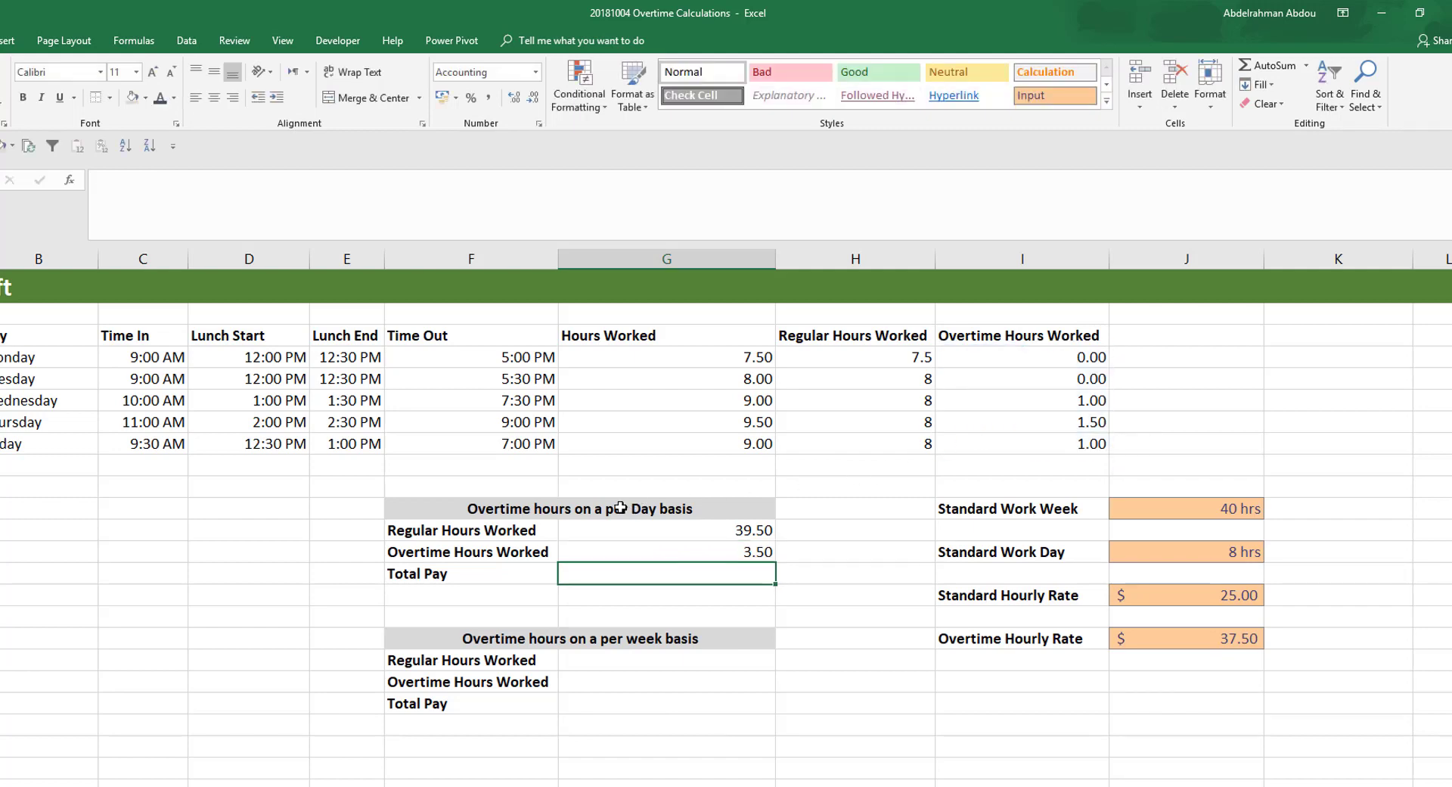
Calculate the per-day total pay in G14 with =G12*J15+G13*J17, applying the standard and overtime hourly rates
{"action": "type", "text": "="}
{"action": "left_click", "coordinate": [643, 530]}
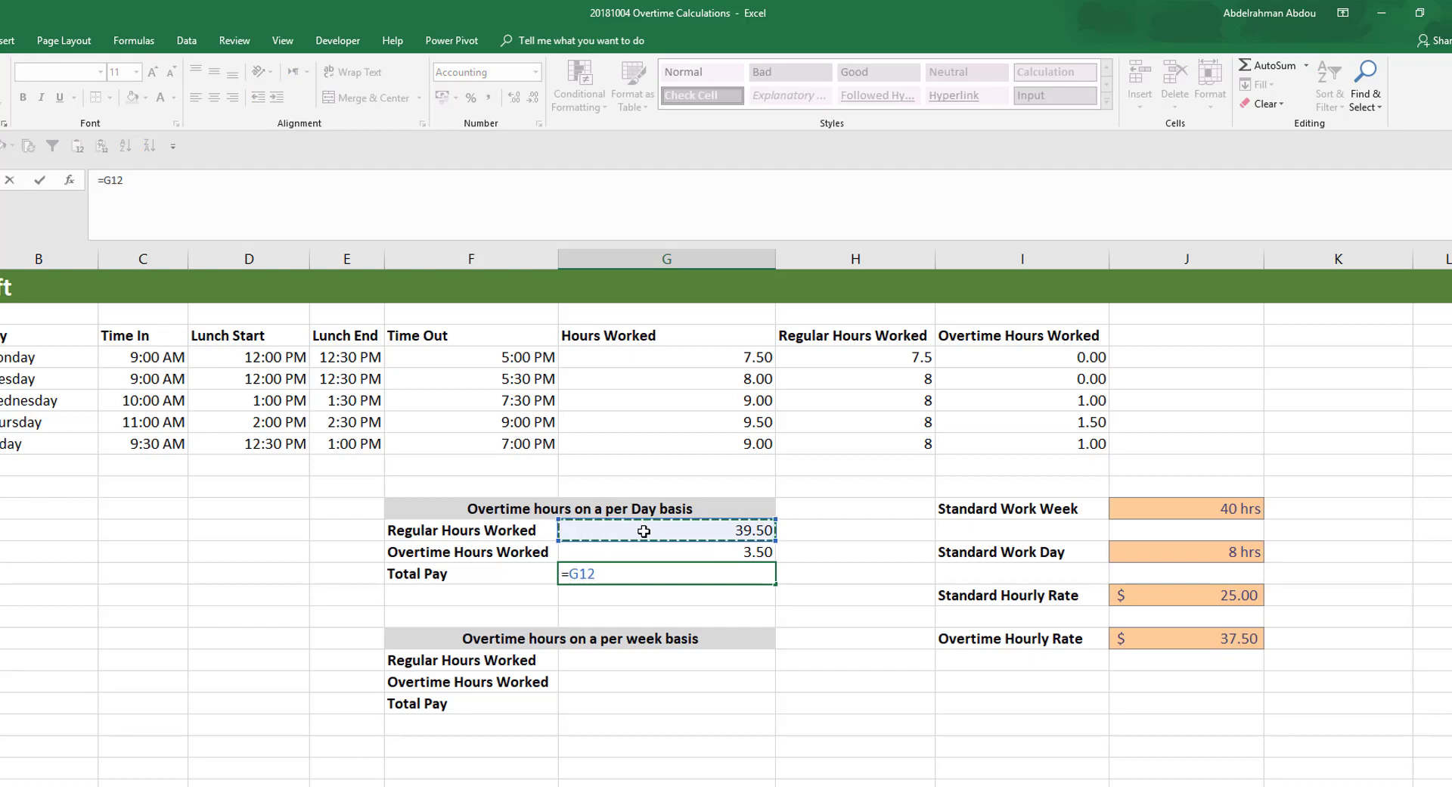
{"action": "type", "text": "*"}
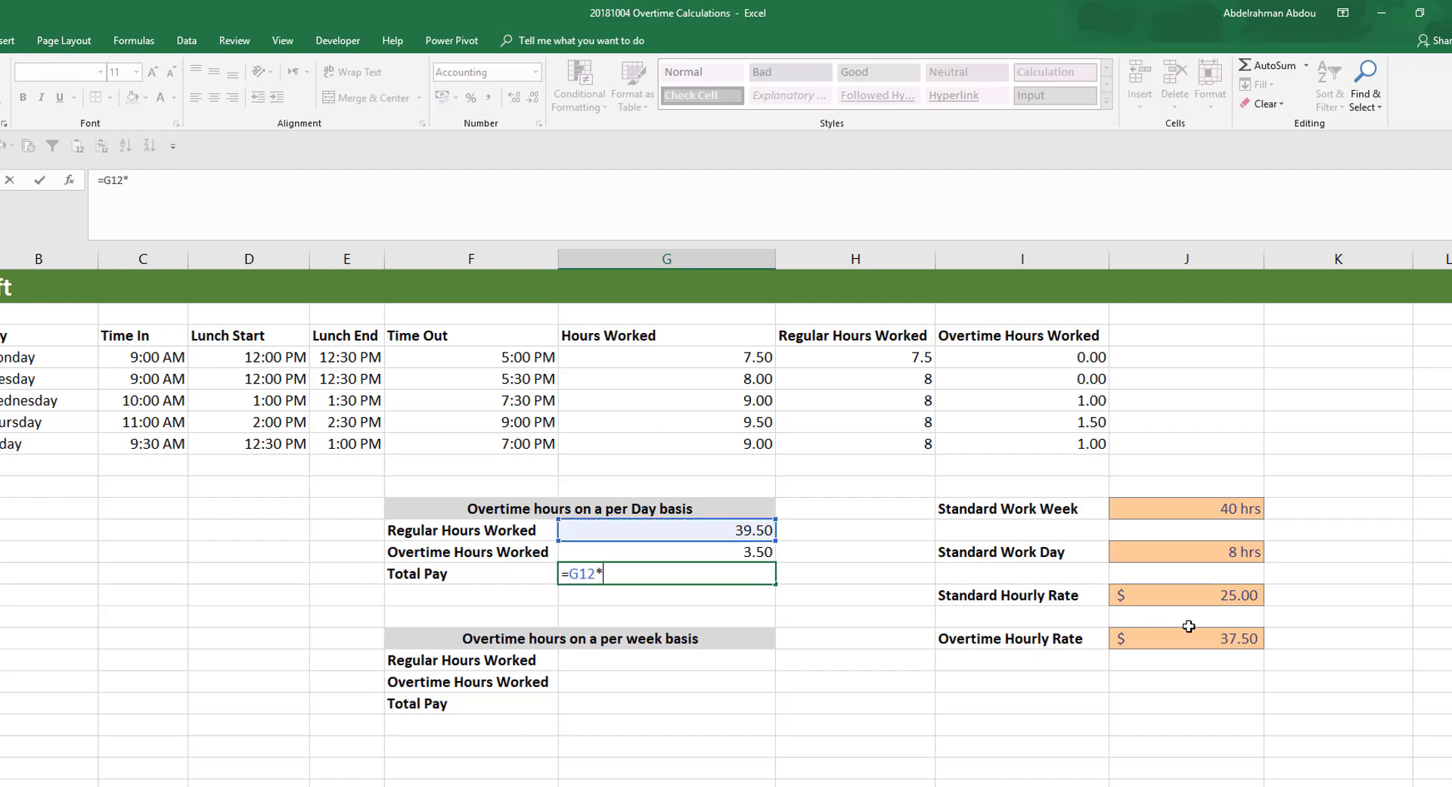
{"action": "left_click", "coordinate": [1201, 599]}
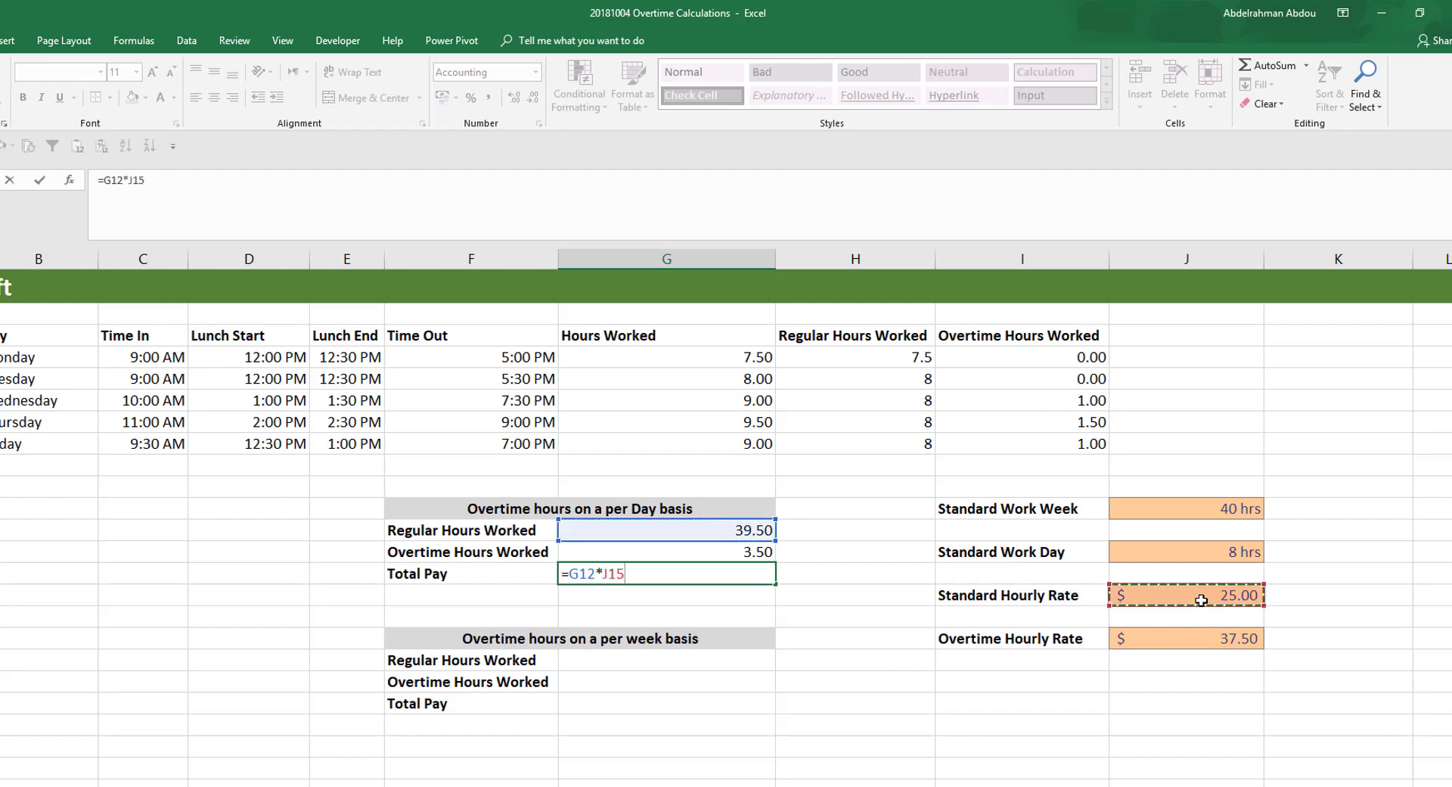
{"action": "type", "text": "+"}
{"action": "left_click", "coordinate": [711, 550]}
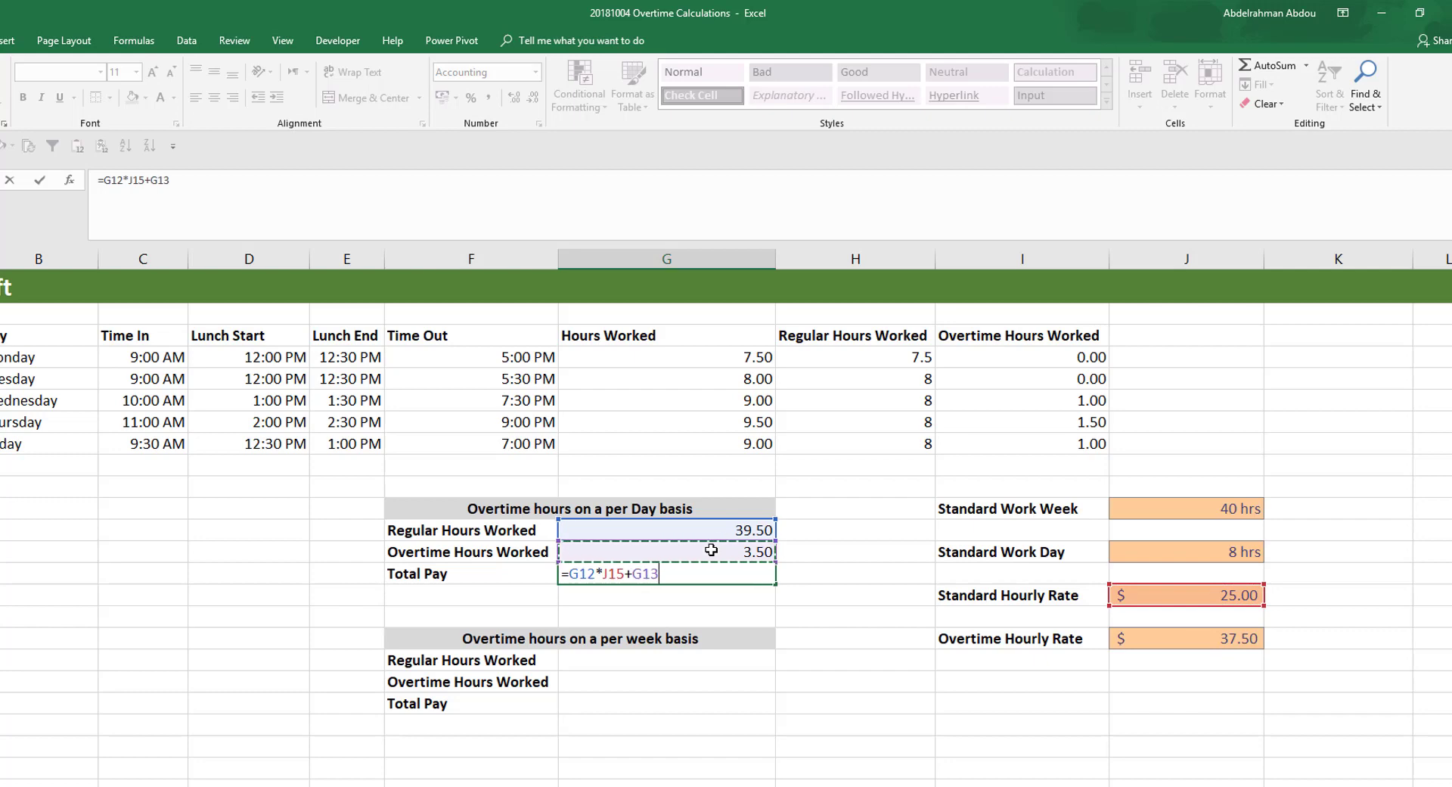
{"action": "type", "text": "*"}
{"action": "left_click", "coordinate": [1194, 642]}
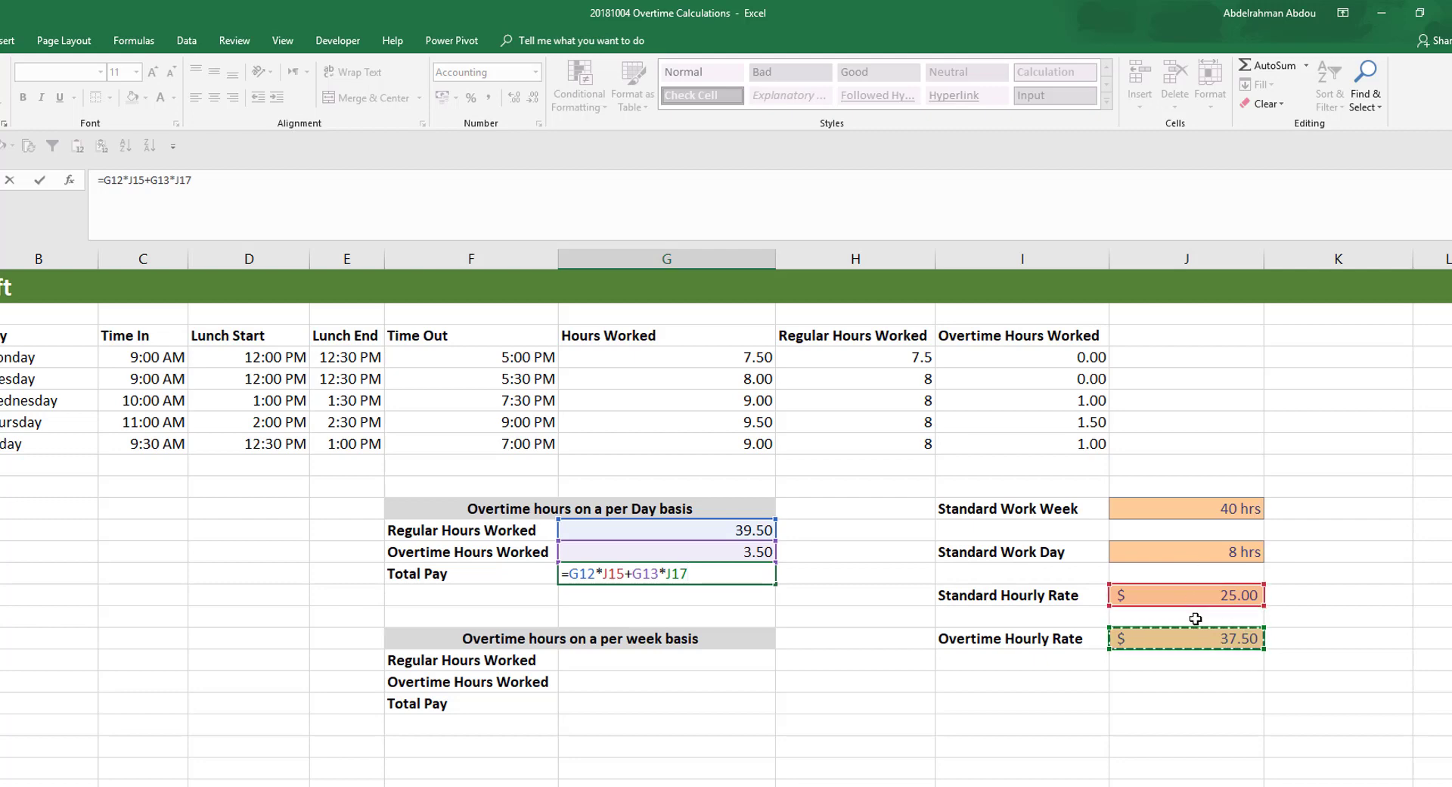
{"action": "key", "text": "Return"}
{"action": "left_click", "coordinate": [632, 576]}
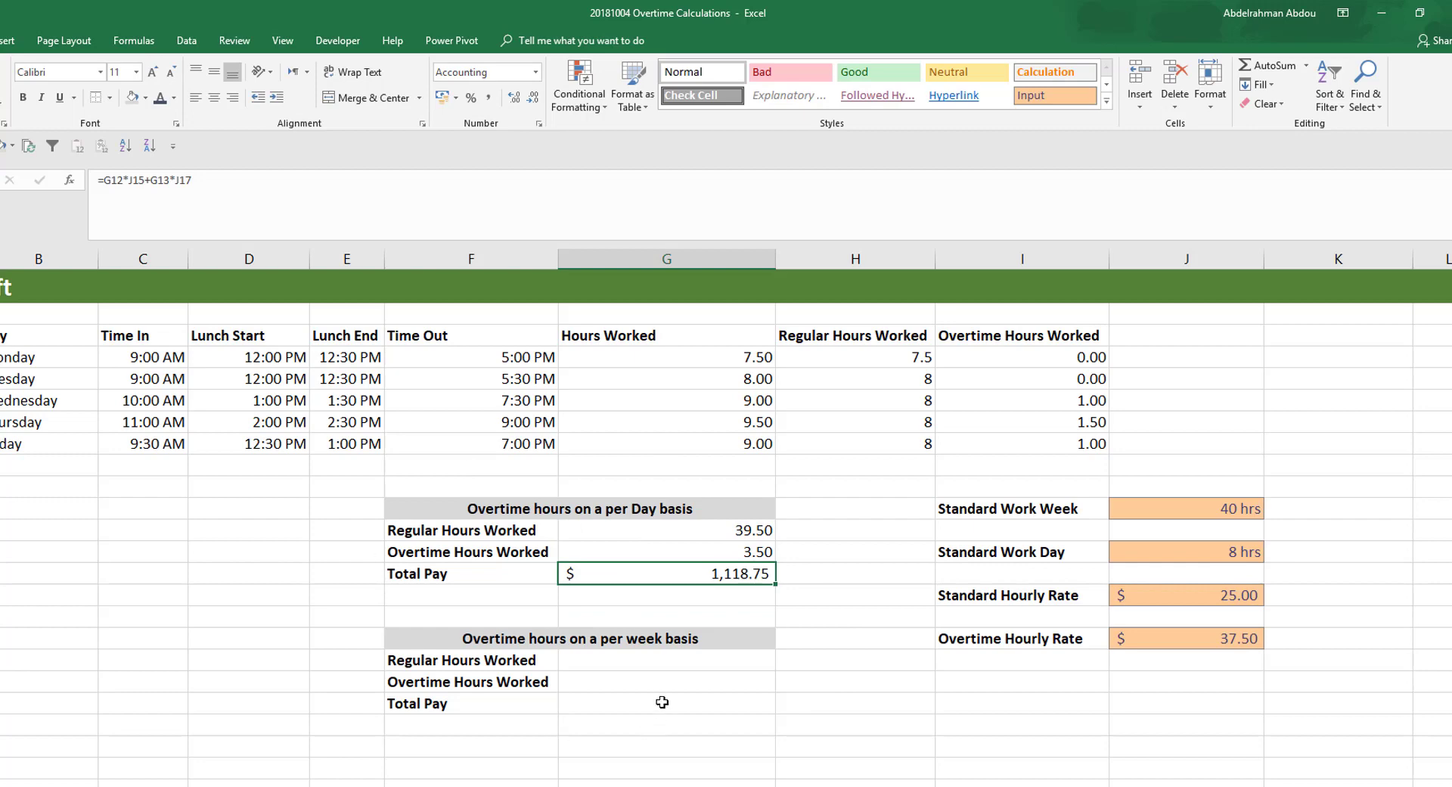
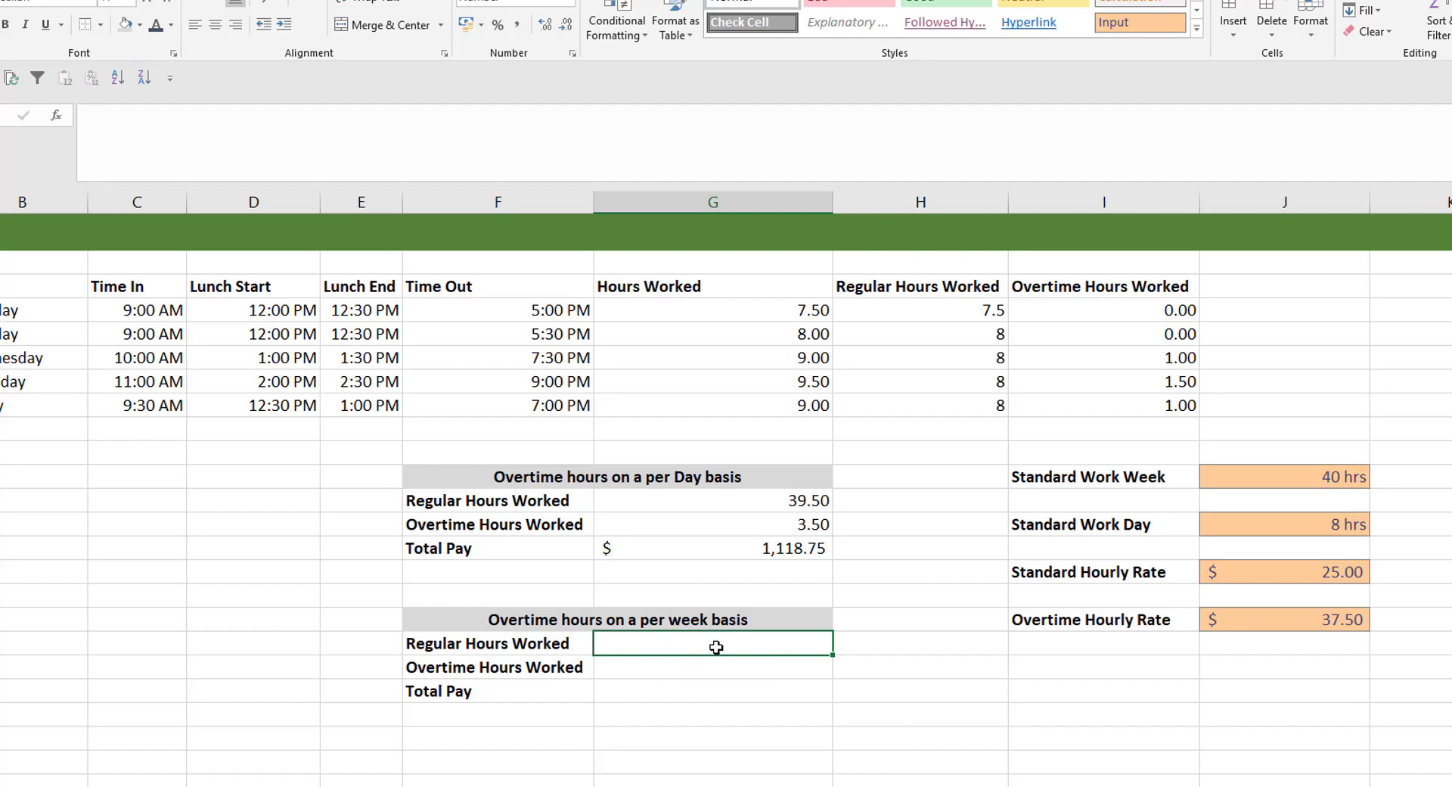
Enter the per-week regular hours formula =IF(SUM($G$4:$G$8)<40,SUM($G$4:$G$8),$J$11) in G18, capping hours at the standard work week
{"action": "type", "text": "=IF("}
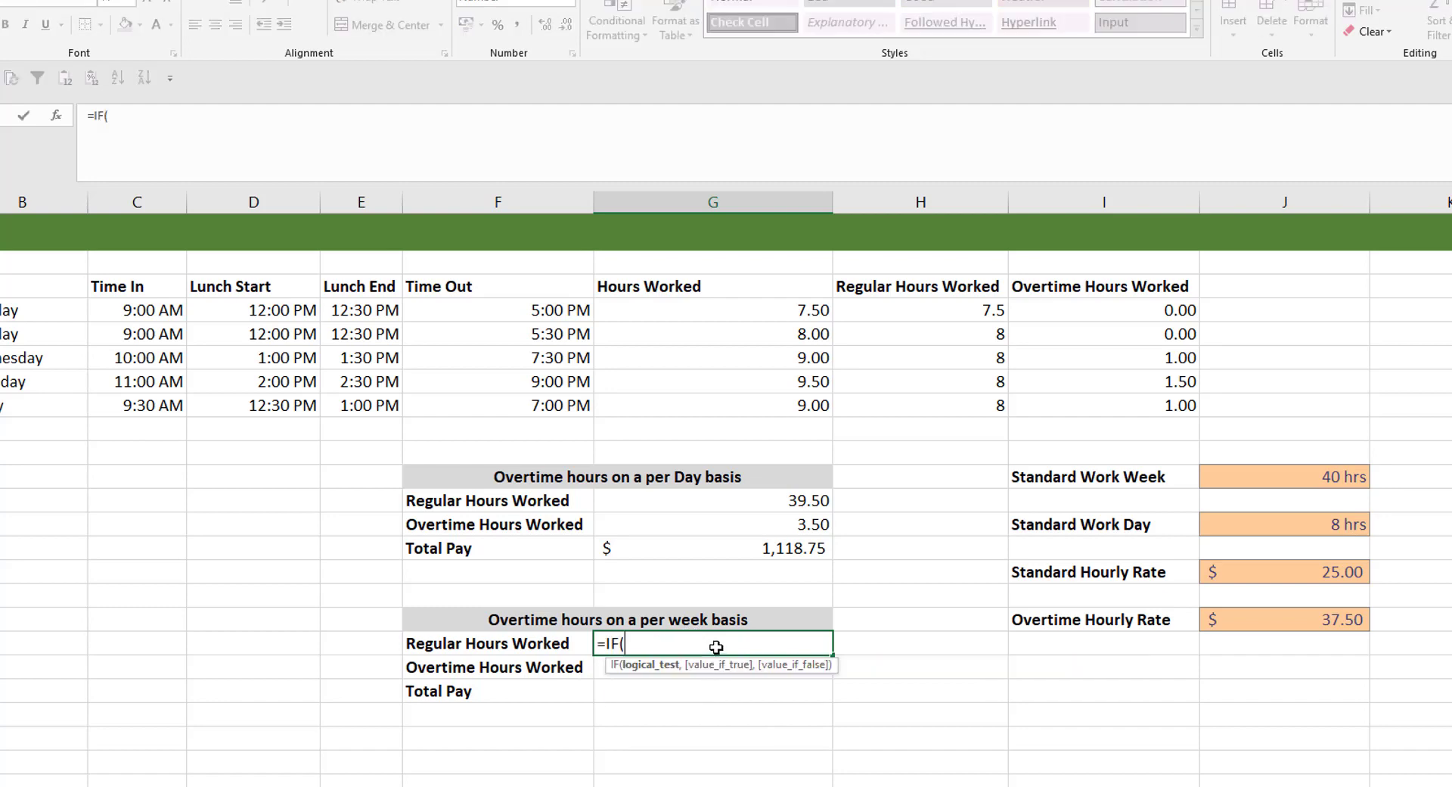
{"action": "type", "text": "SUM("}
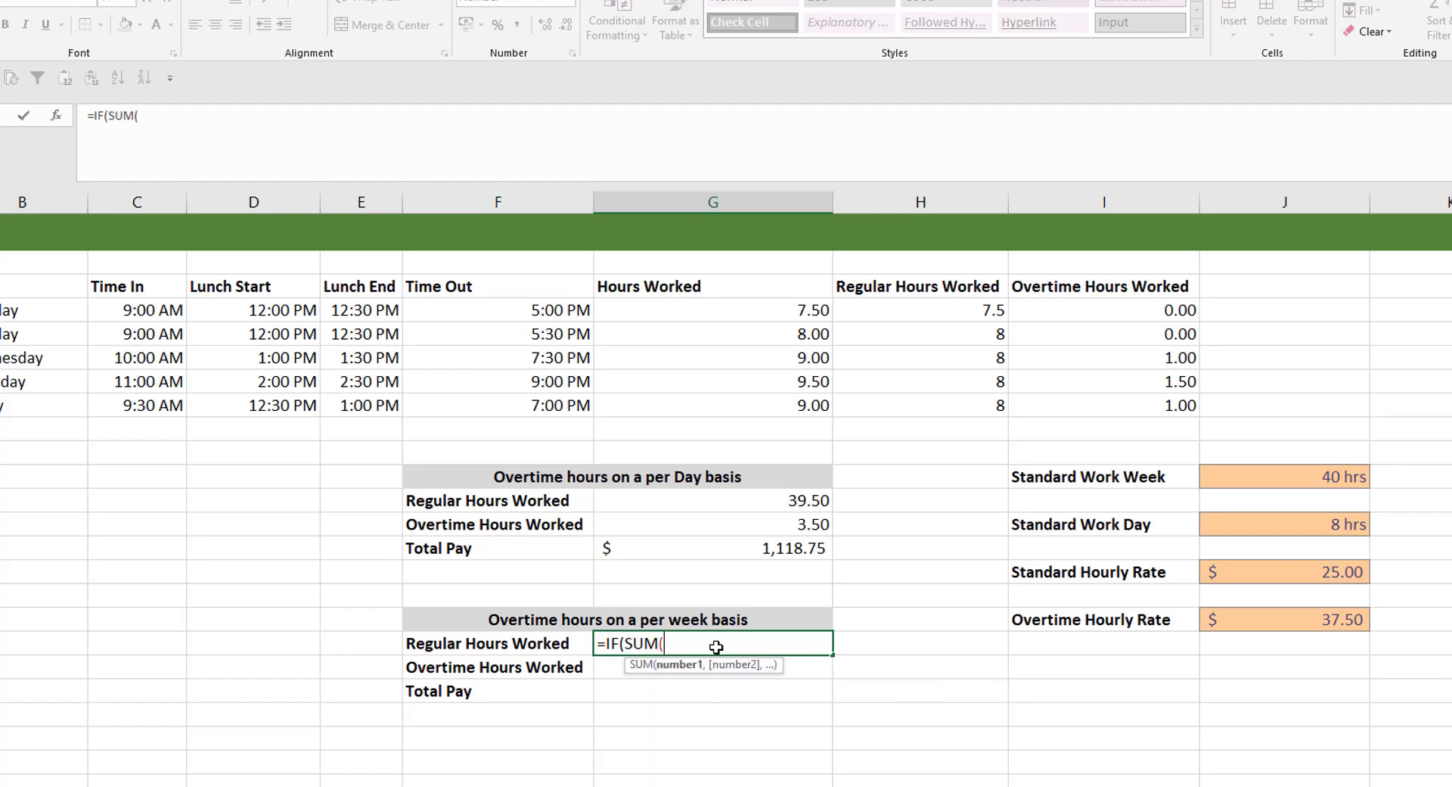
{"action": "left_click_drag", "start_coordinate": [815, 309], "coordinate": [785, 405]}
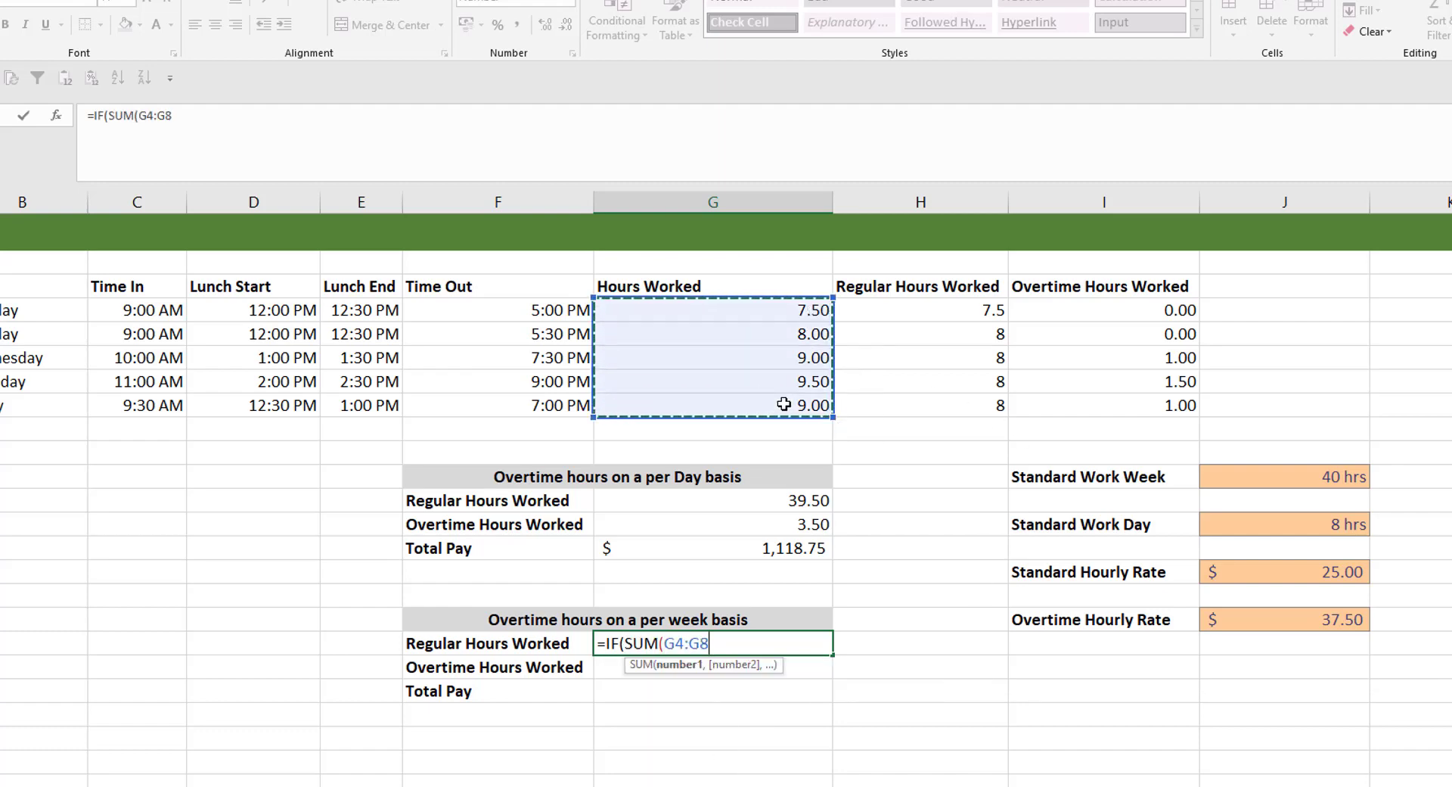
{"action": "key", "text": "F4"}
{"action": "type", "text": ")"}
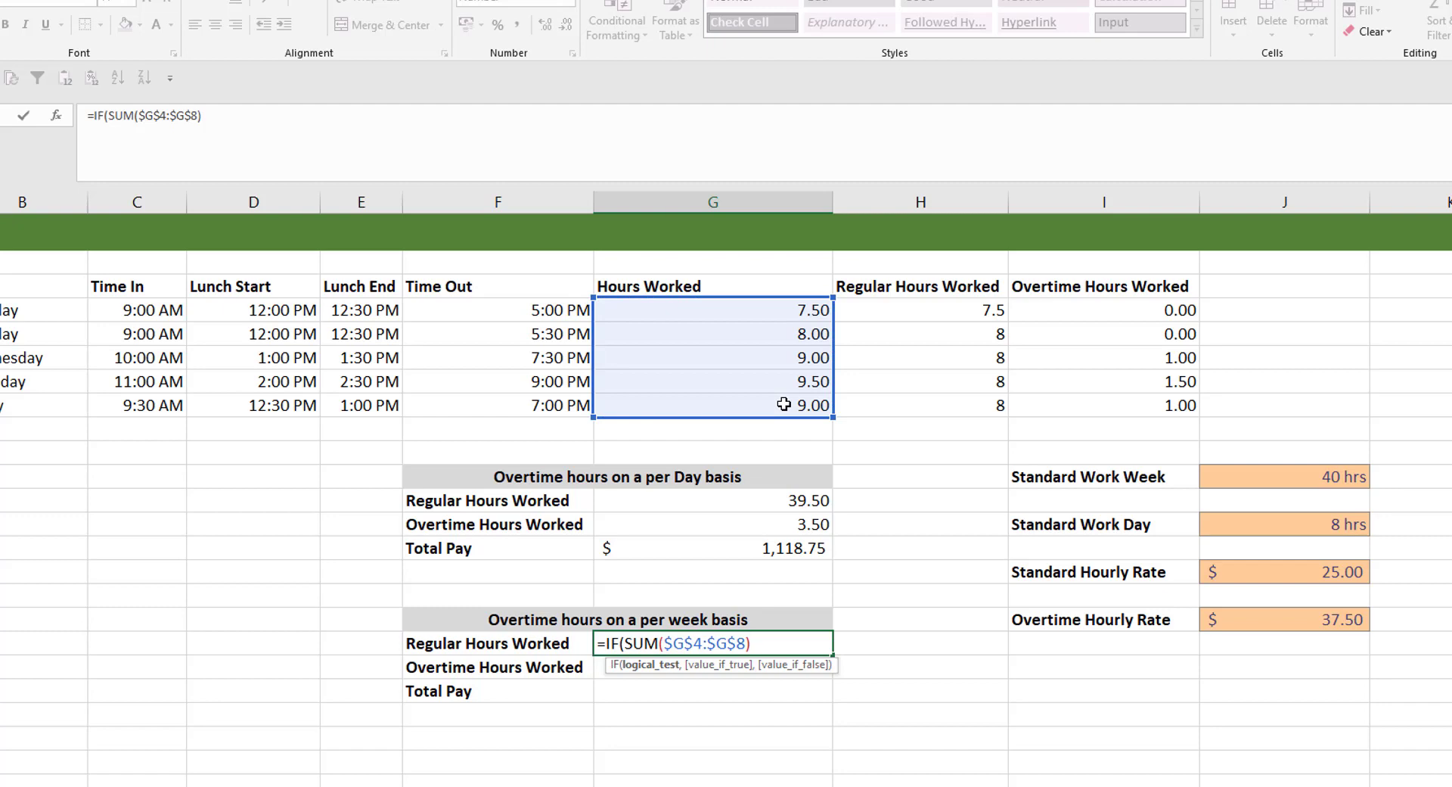
{"action": "type", "text": "<40,"}
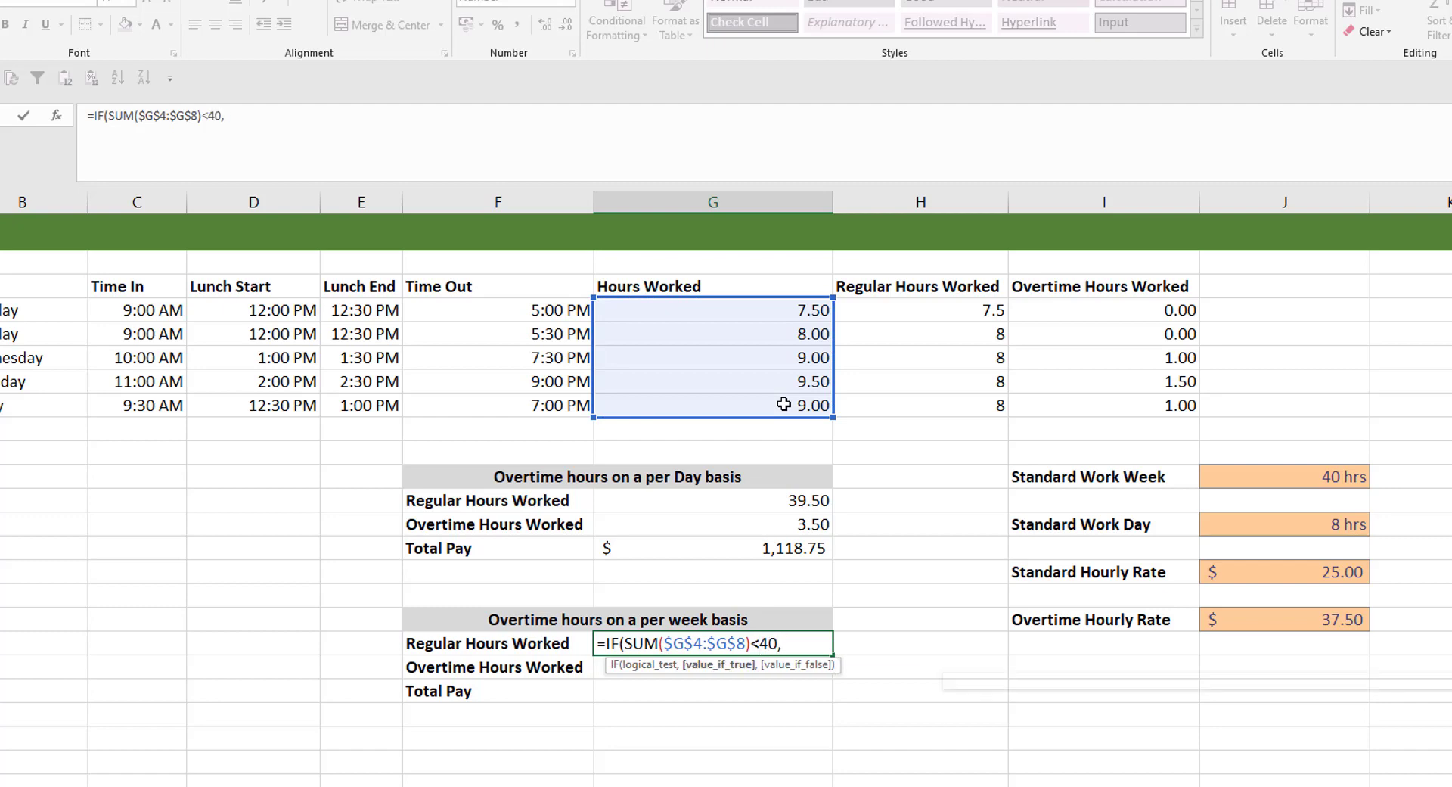
{"action": "type", "text": "sum"}
{"action": "key", "text": "Tab"}
{"action": "left_click_drag", "start_coordinate": [810, 309], "coordinate": [779, 398]}
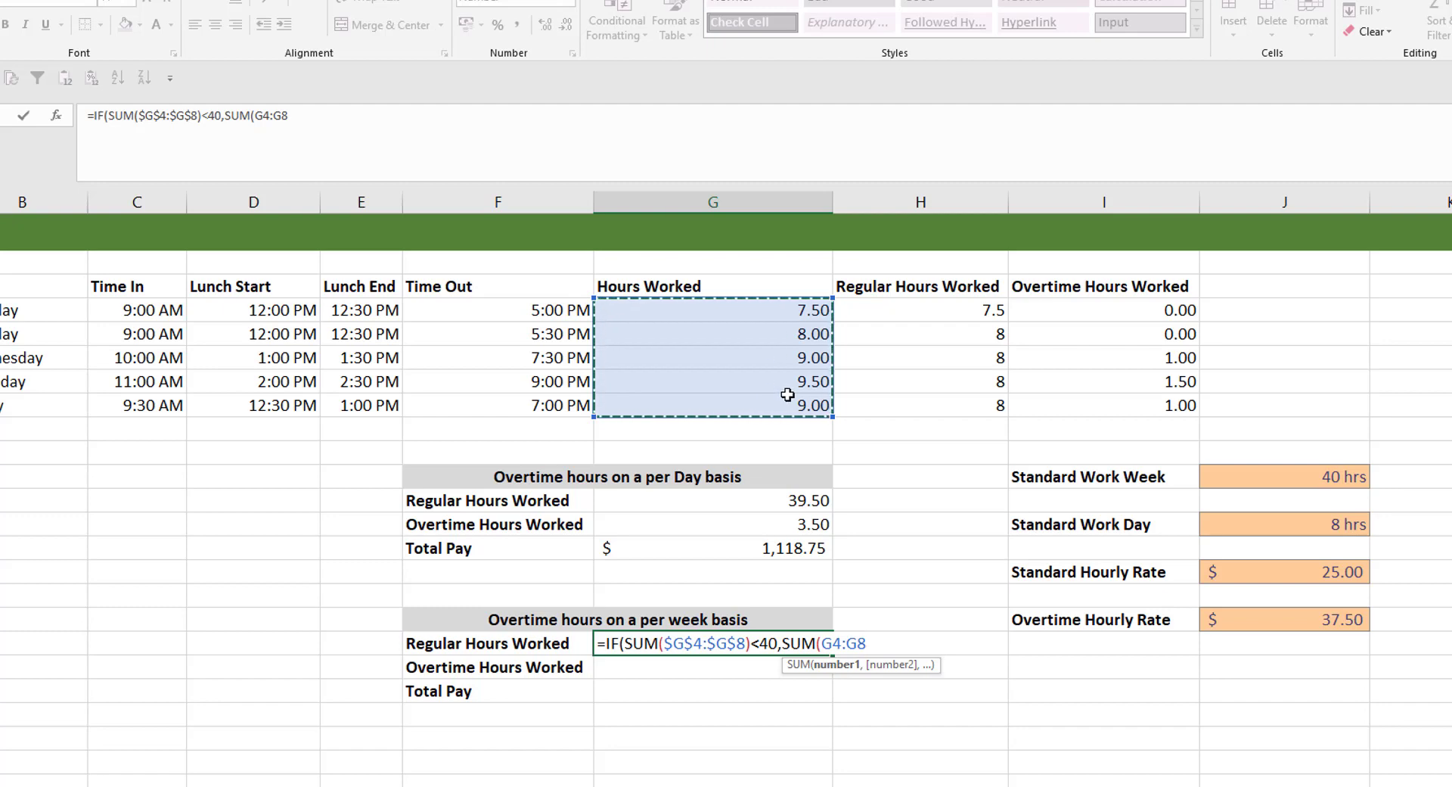
{"action": "type", "text": ")"}
{"action": "key", "text": "F4"}
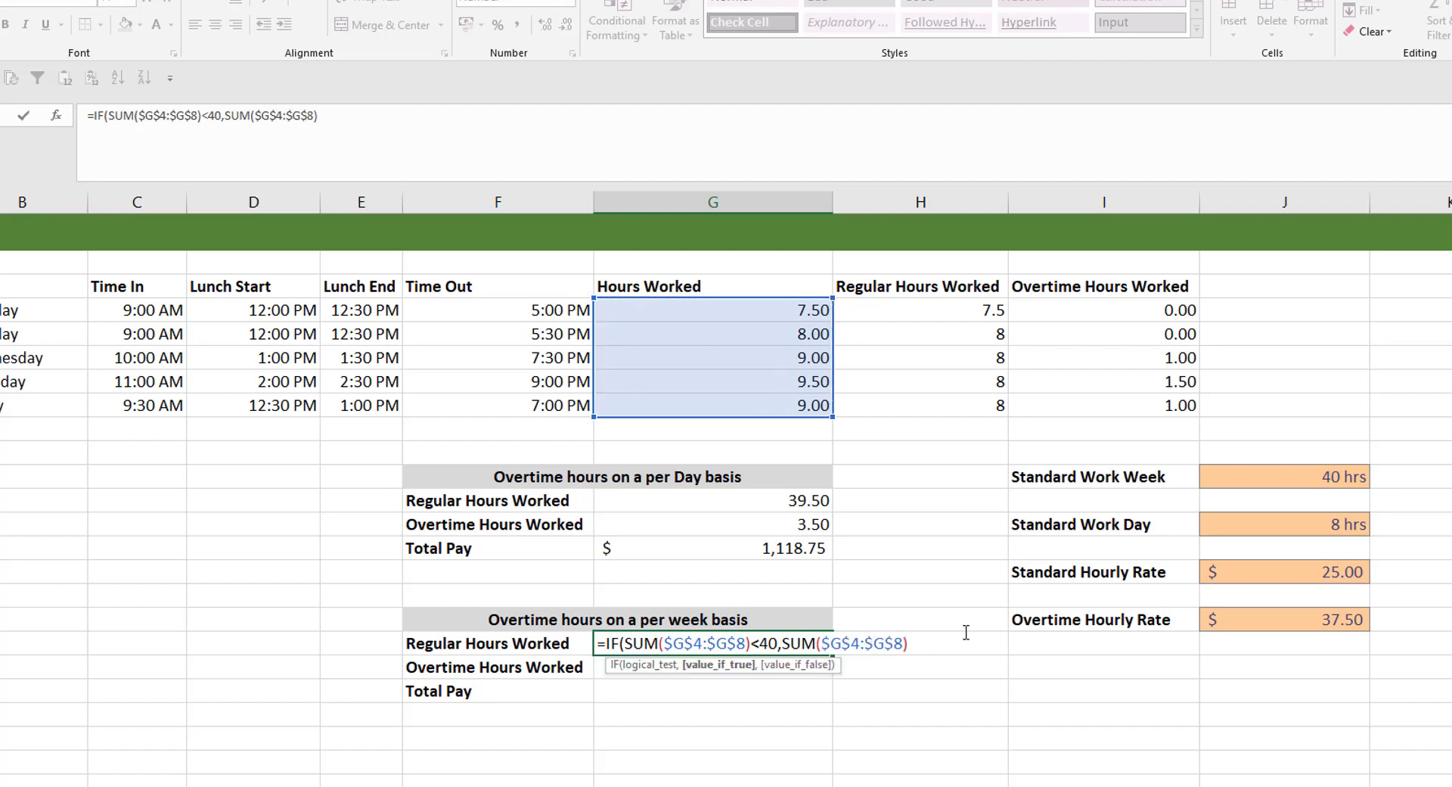
{"action": "type", "text": ","}
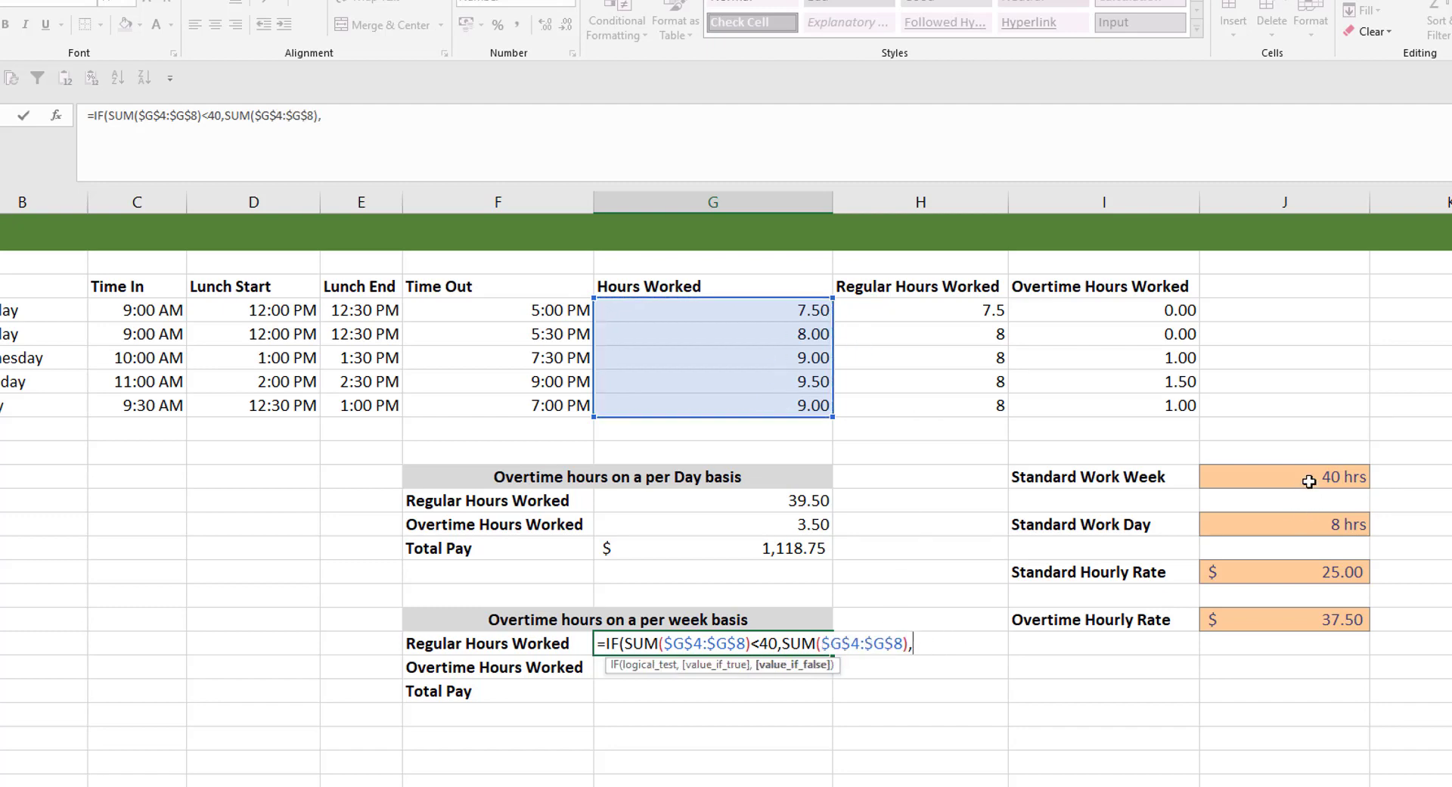
{"action": "left_click", "coordinate": [1311, 479]}
{"action": "key", "text": "F4"}
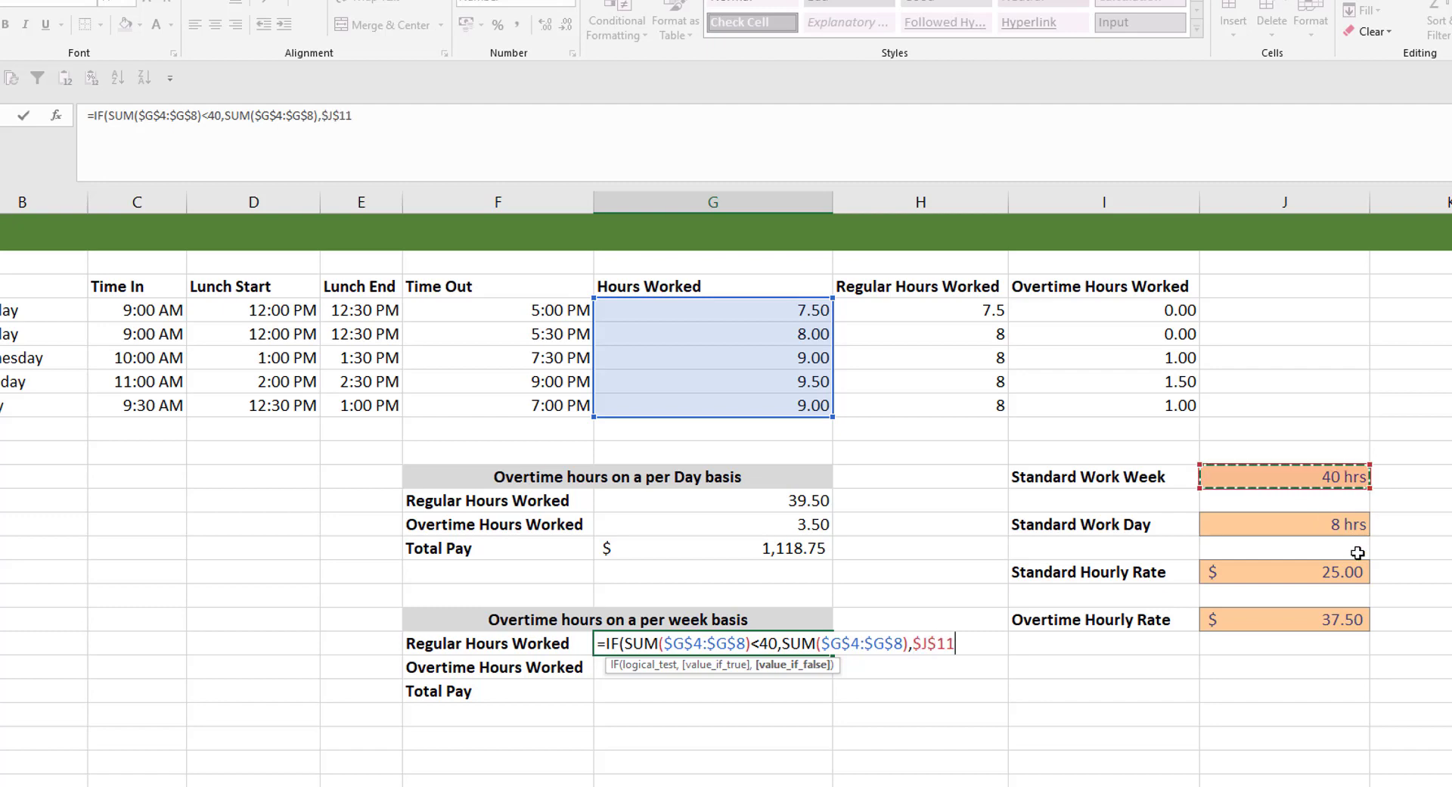
{"action": "key", "text": "Return"}
{"action": "left_click", "coordinate": [789, 635]}
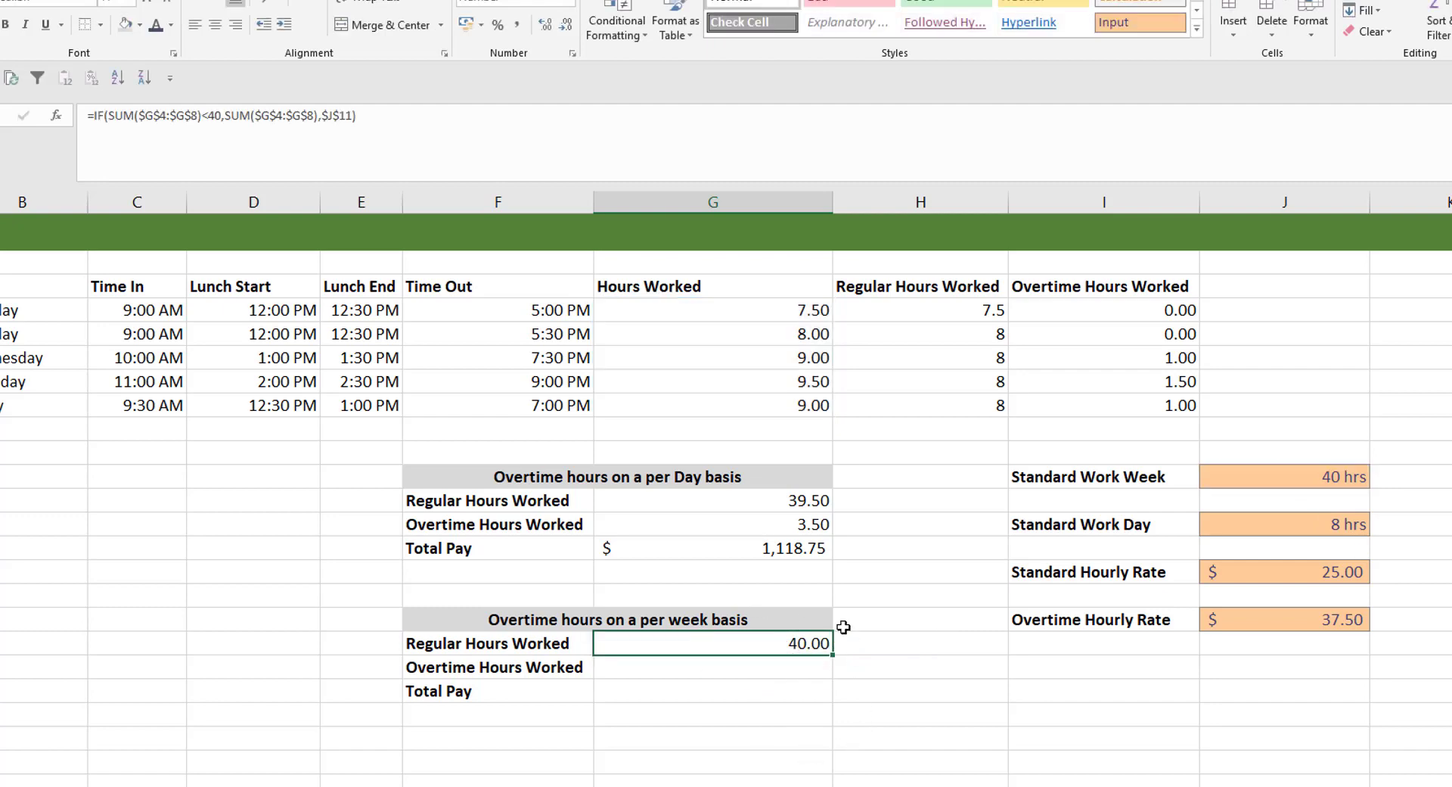
Enter the per-week overtime hours formula =IF(SUM($G$4:$G$8)>$J$11,SUM($G$4:$G$8)-$J$11,0) in G19
{"action": "left_click", "coordinate": [796, 666]}
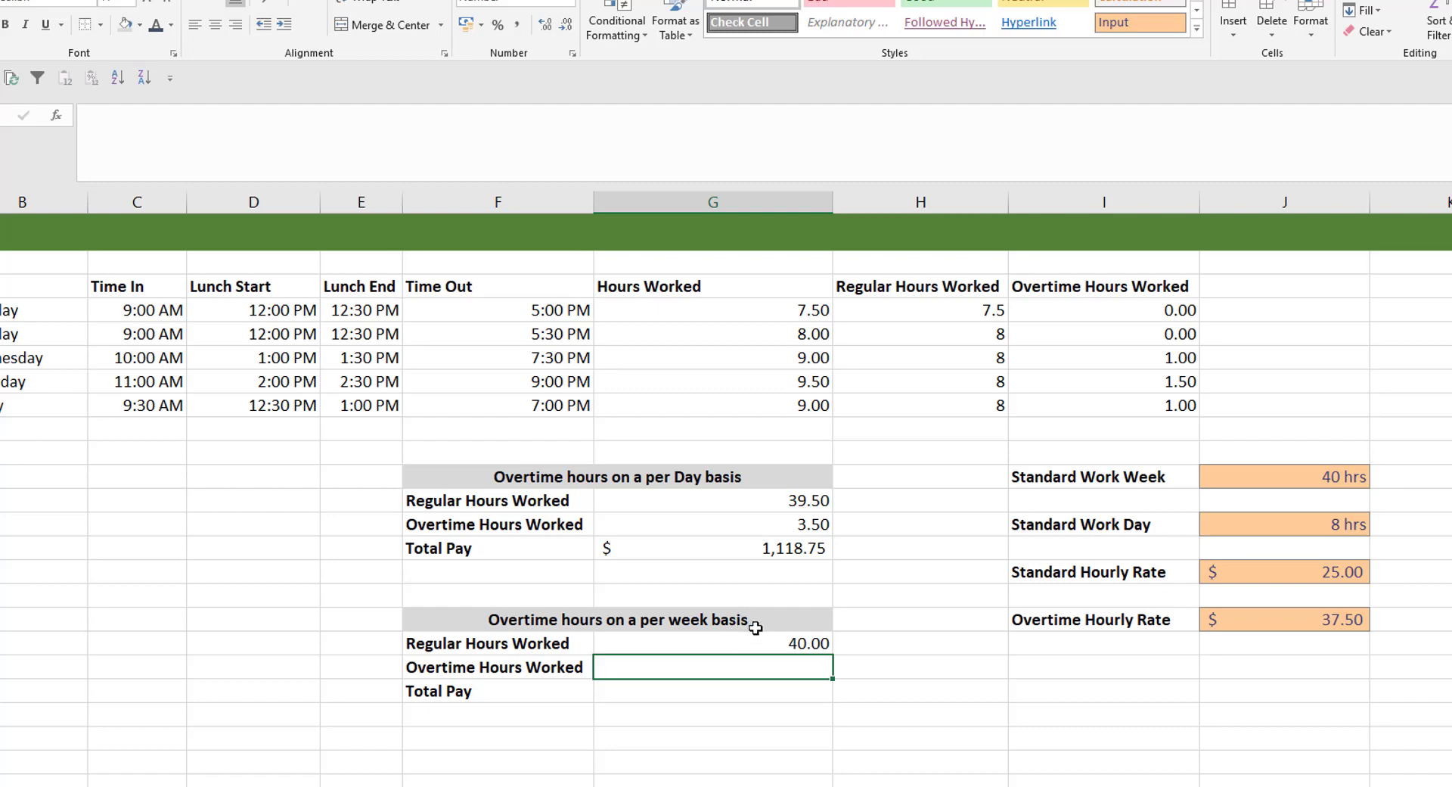
{"action": "type", "text": "=IF("}
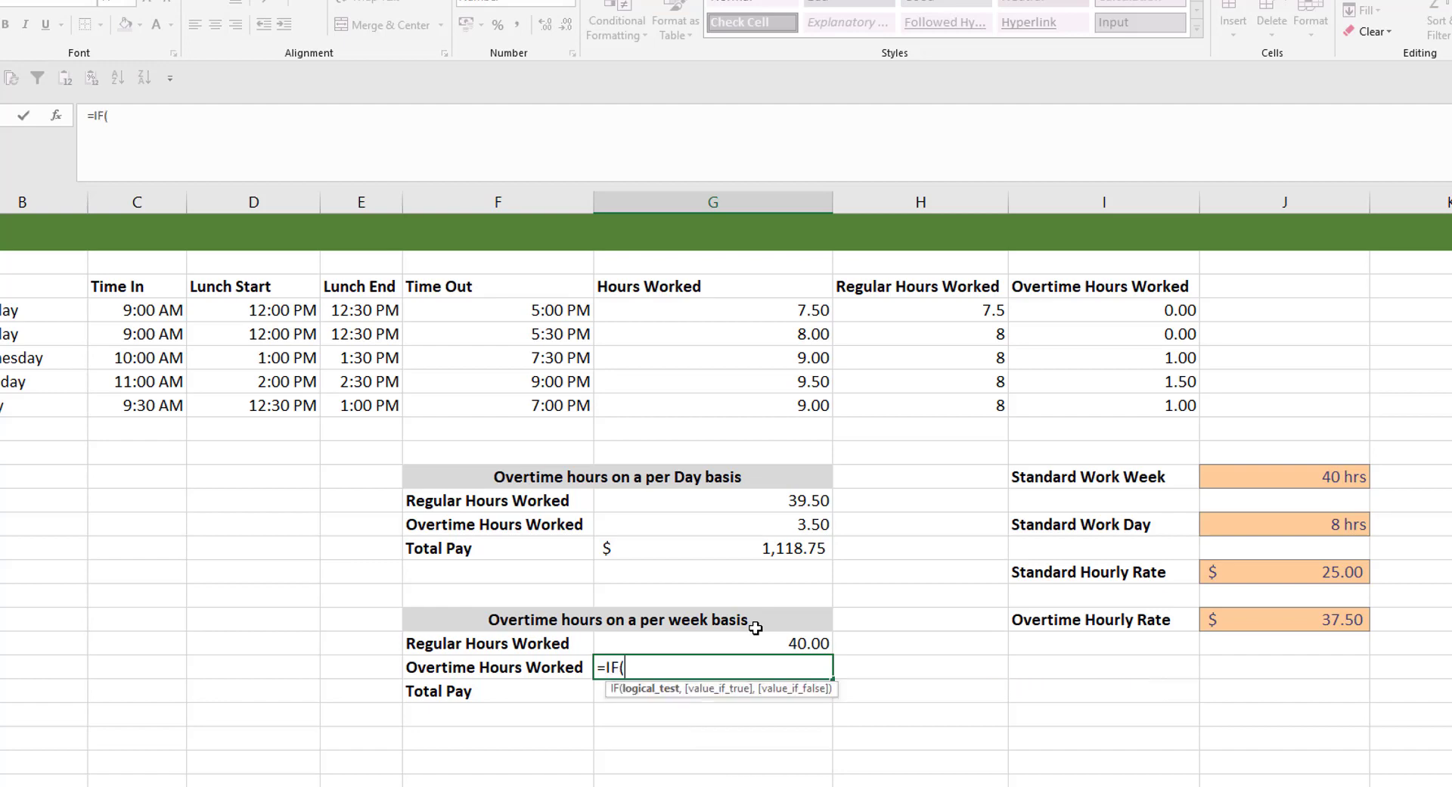
{"action": "type", "text": "SUM("}
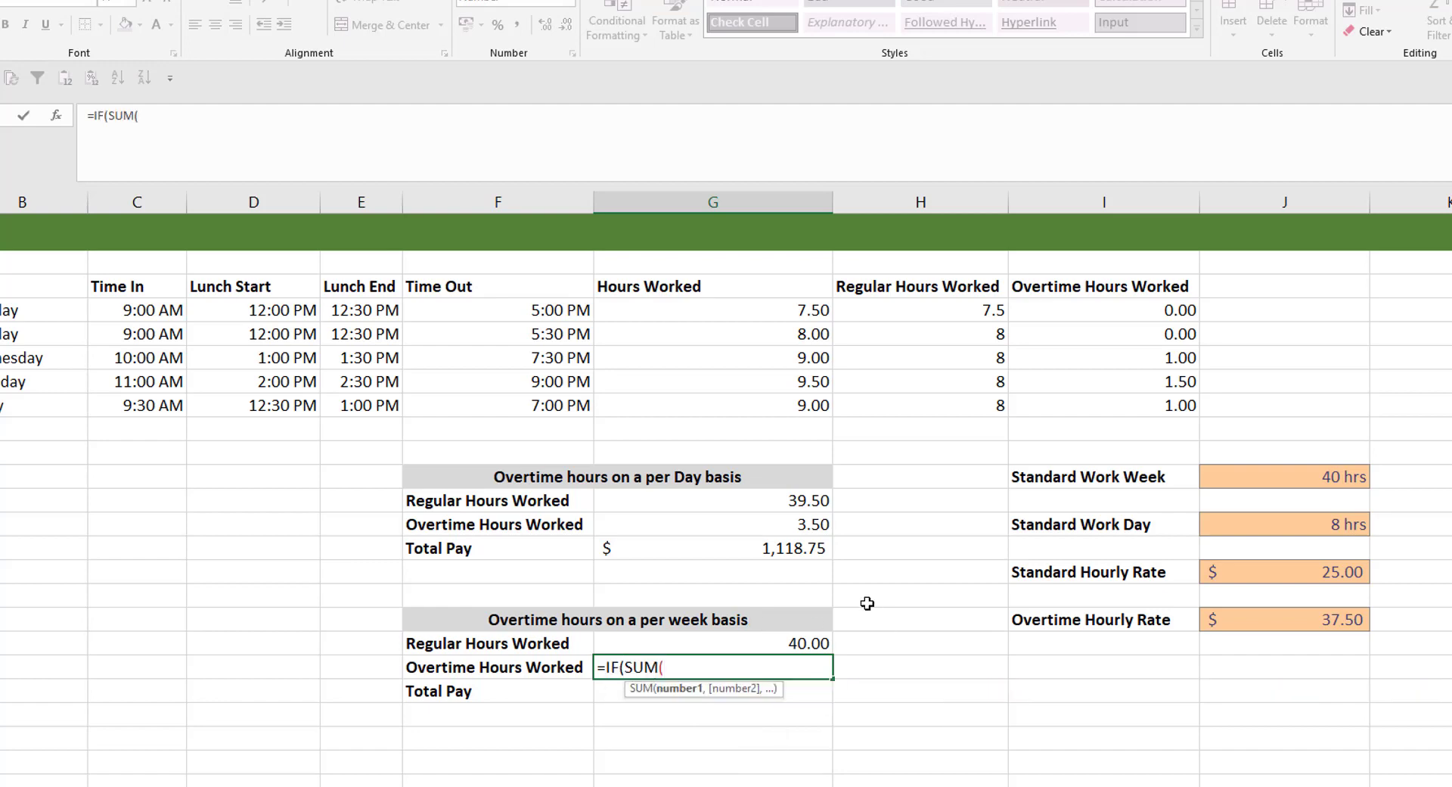
{"action": "left_click_drag", "start_coordinate": [767, 317], "coordinate": [733, 387]}
{"action": "key", "text": "F4"}
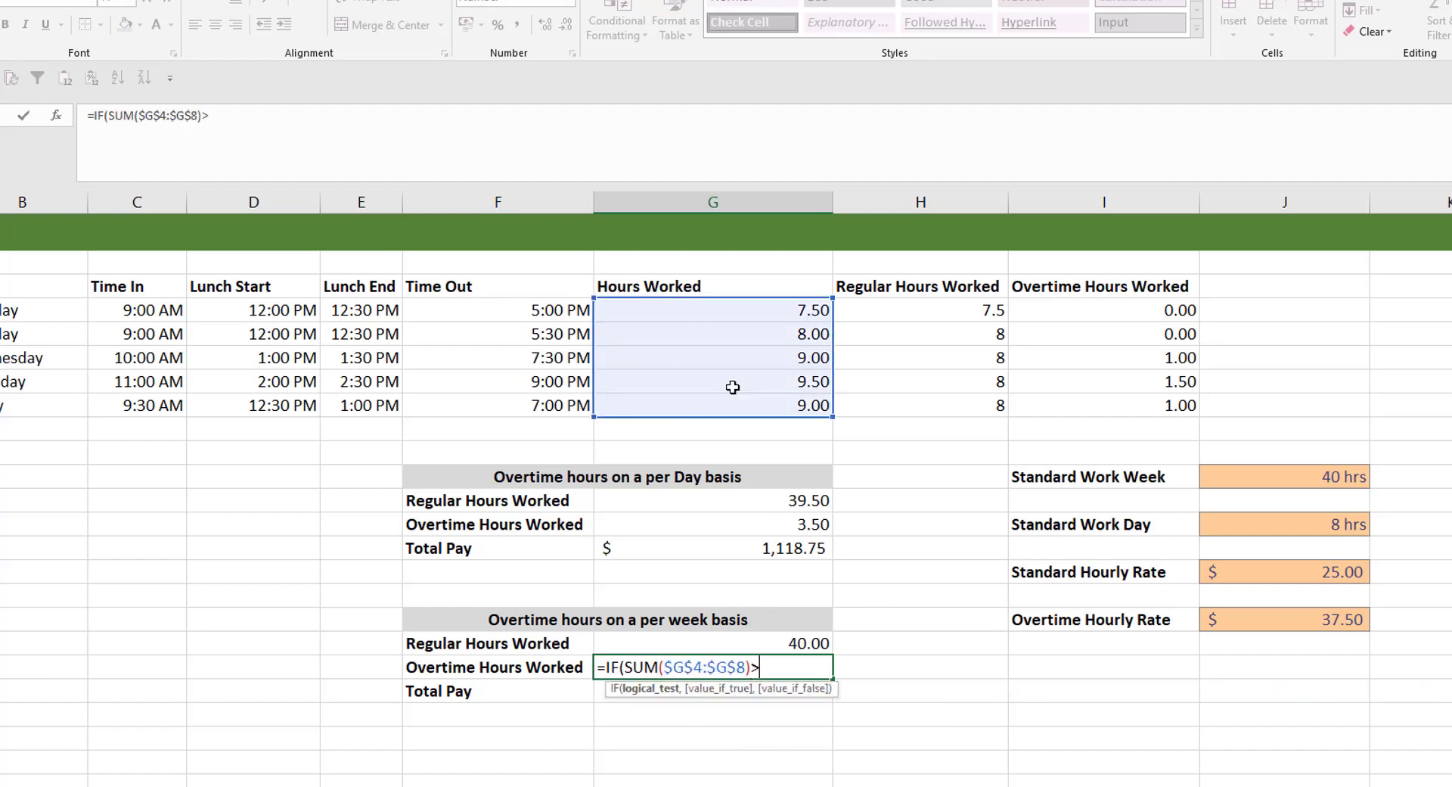
{"action": "type", "text": ")>"}
{"action": "left_click", "coordinate": [1262, 473]}
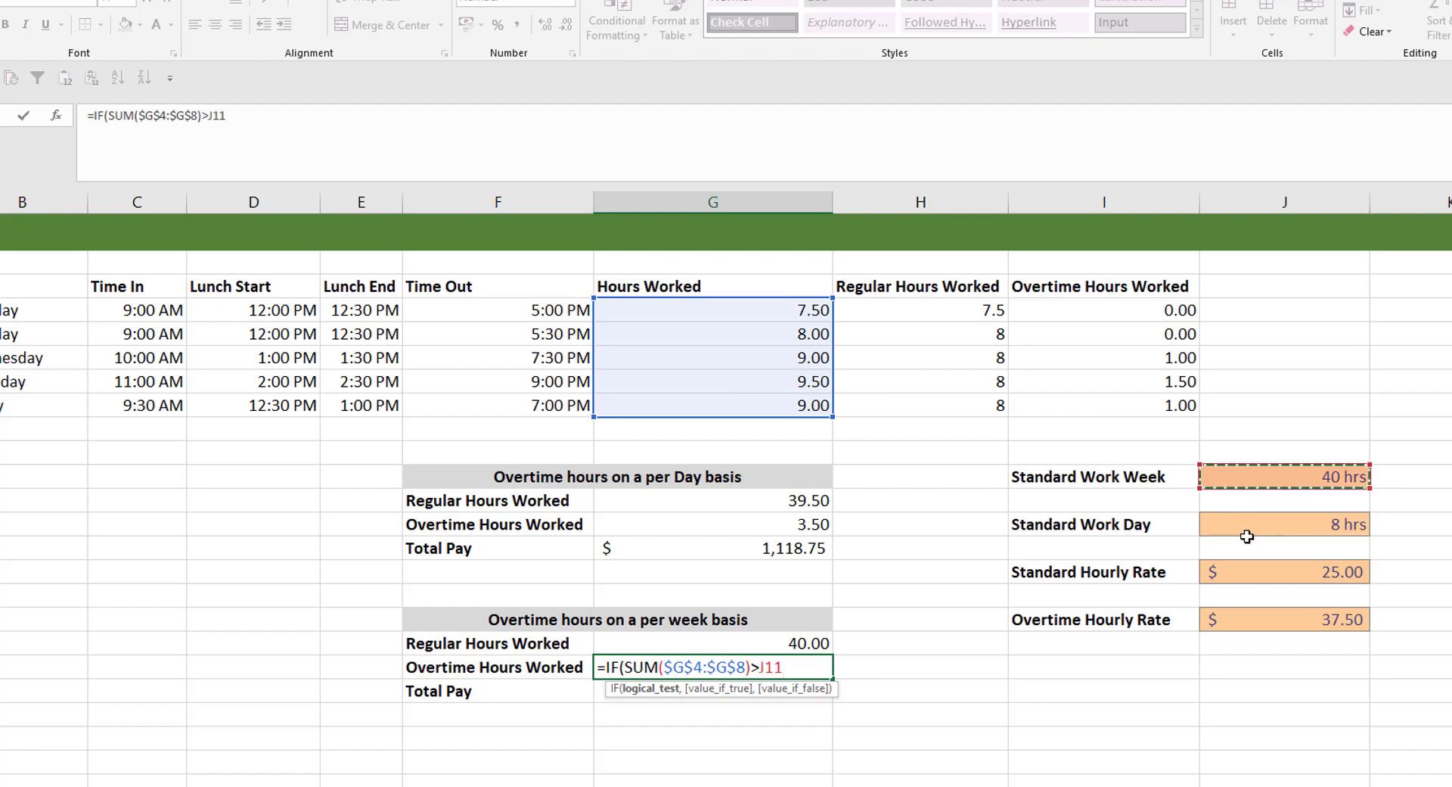
{"action": "key", "text": "F4"}
{"action": "type", "text": ","}
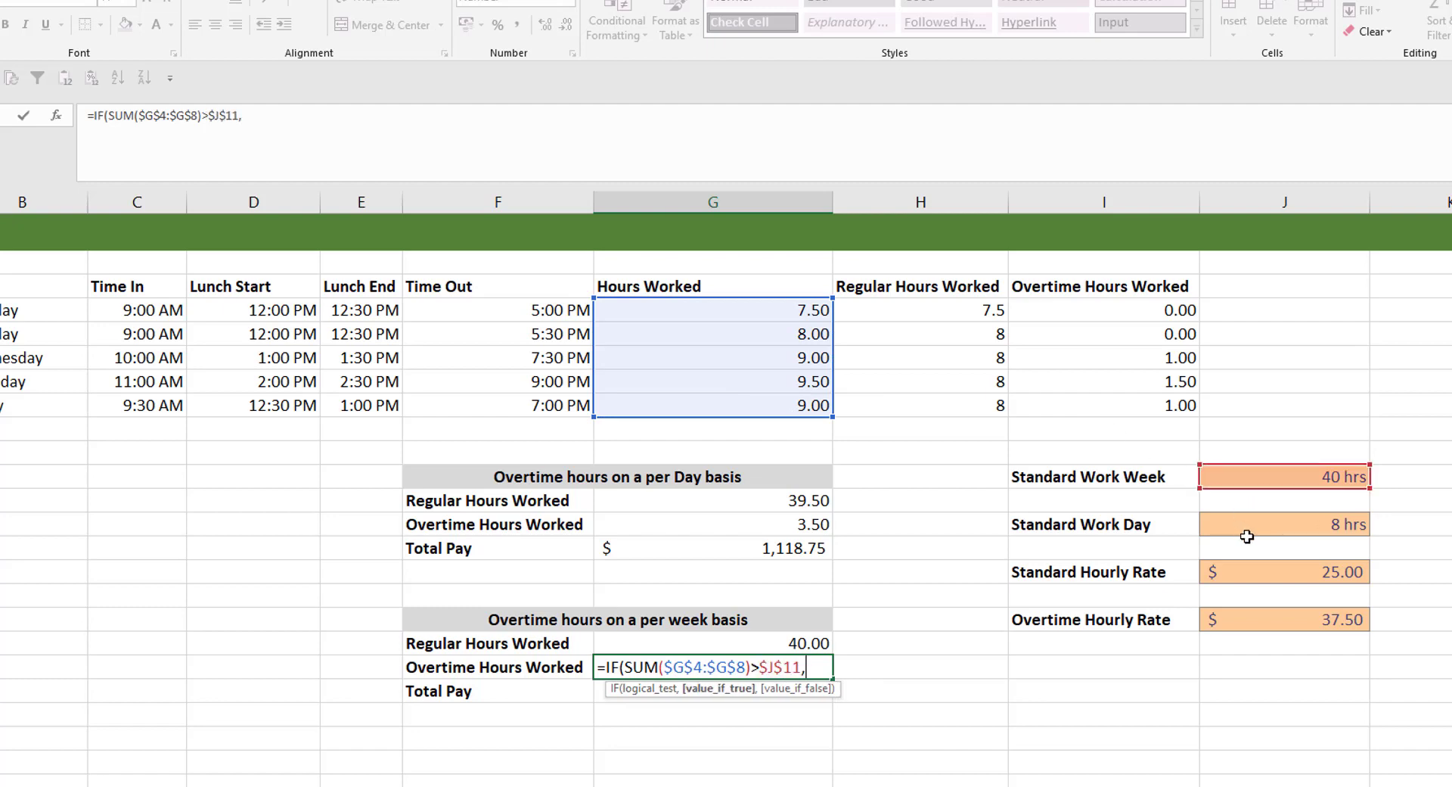
{"action": "type", "text": "su"}
{"action": "key", "text": "Tab"}
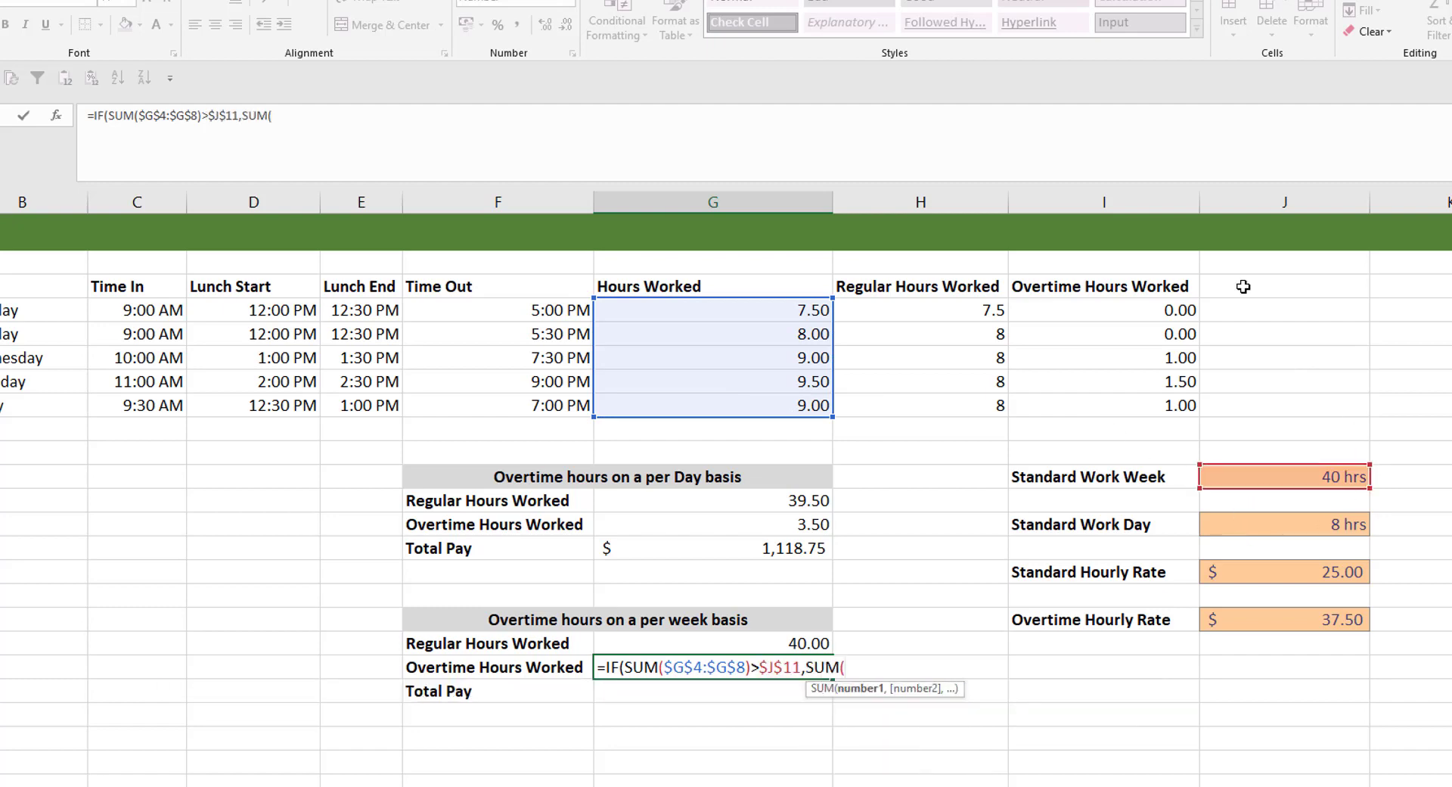
{"action": "left_click_drag", "start_coordinate": [817, 314], "coordinate": [815, 401]}
{"action": "key", "text": "F4"}
{"action": "type", "text": ")-"}
{"action": "left_click", "coordinate": [1316, 478]}
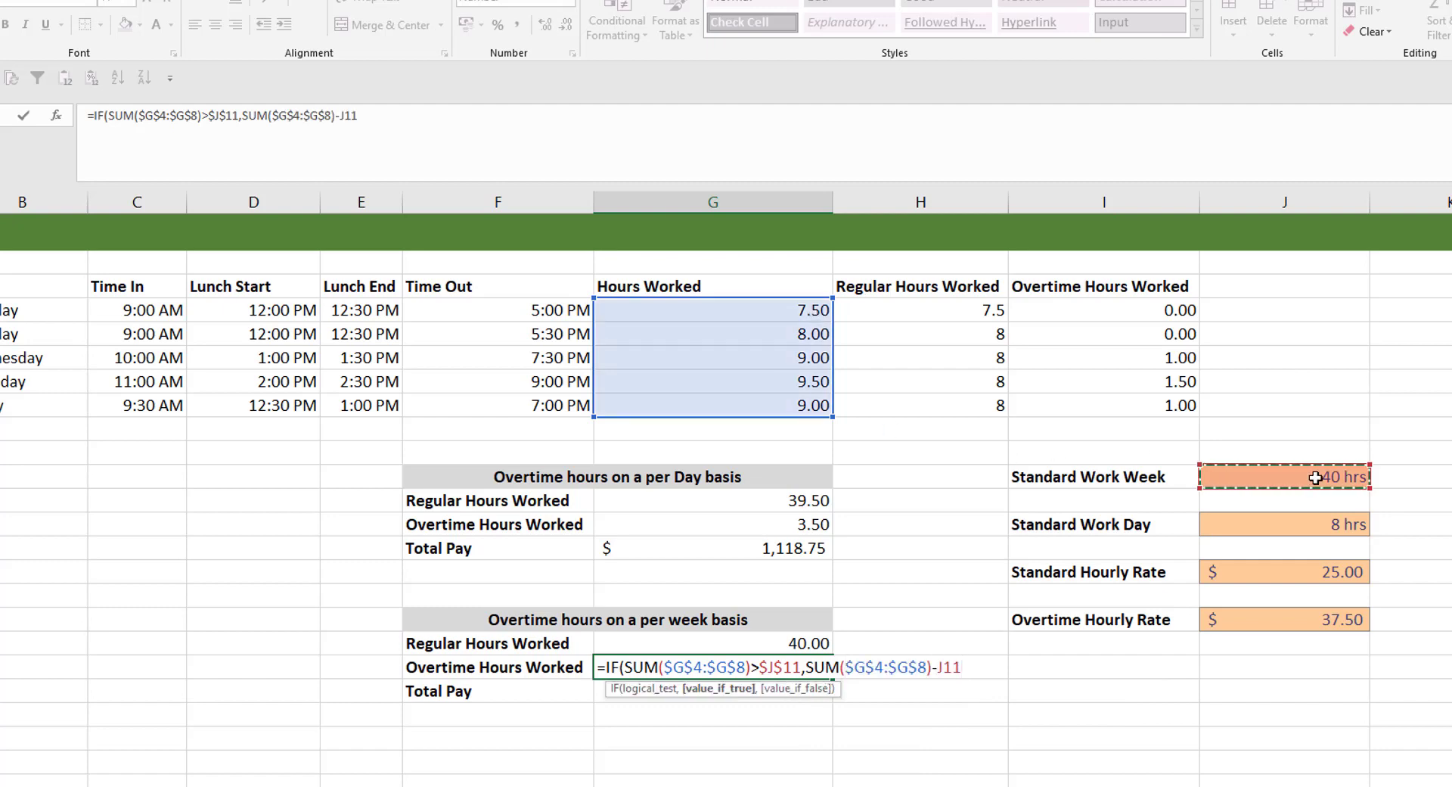
{"action": "key", "text": "F4"}
{"action": "type", "text": ","}
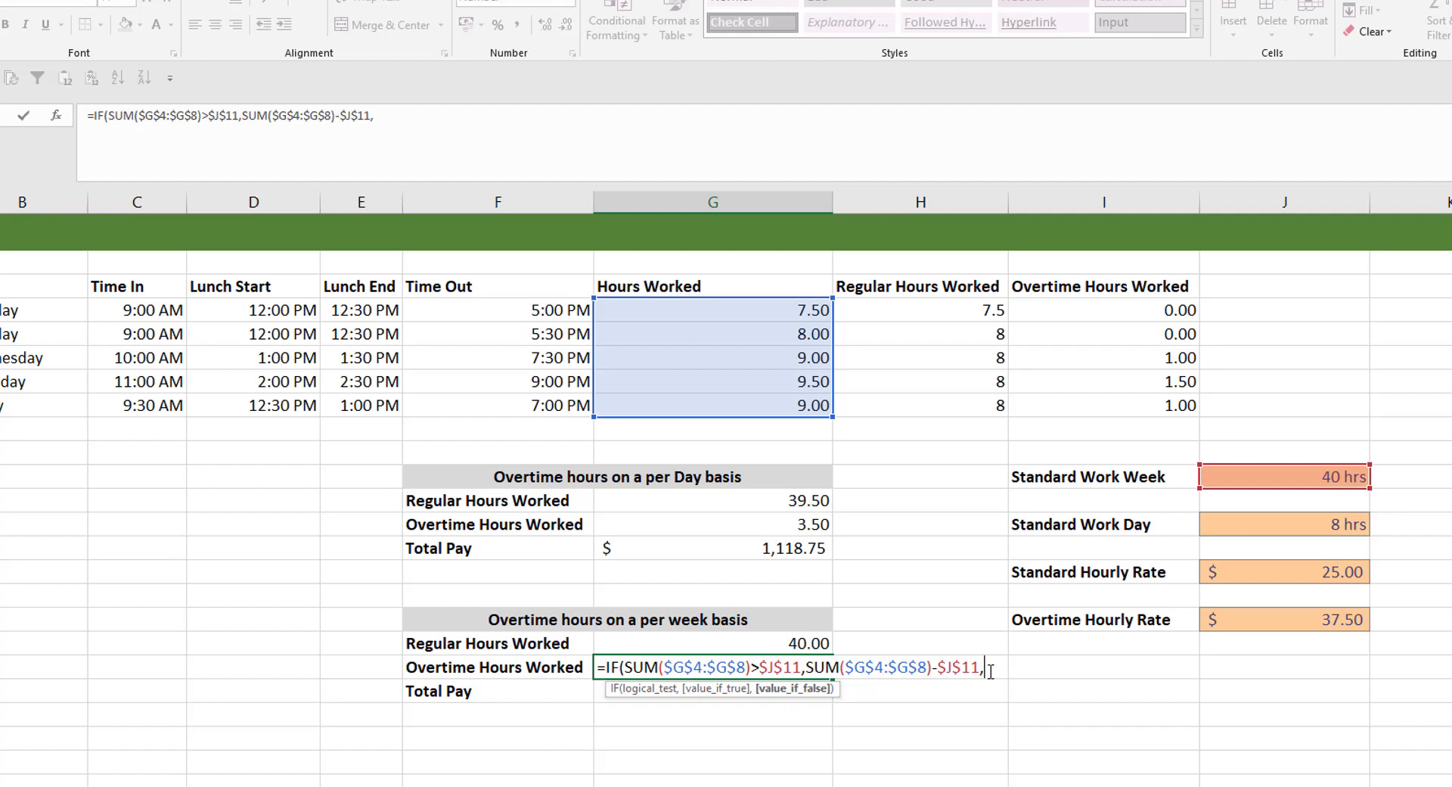
{"action": "type", "text": "0)"}
{"action": "key", "text": "Return"}
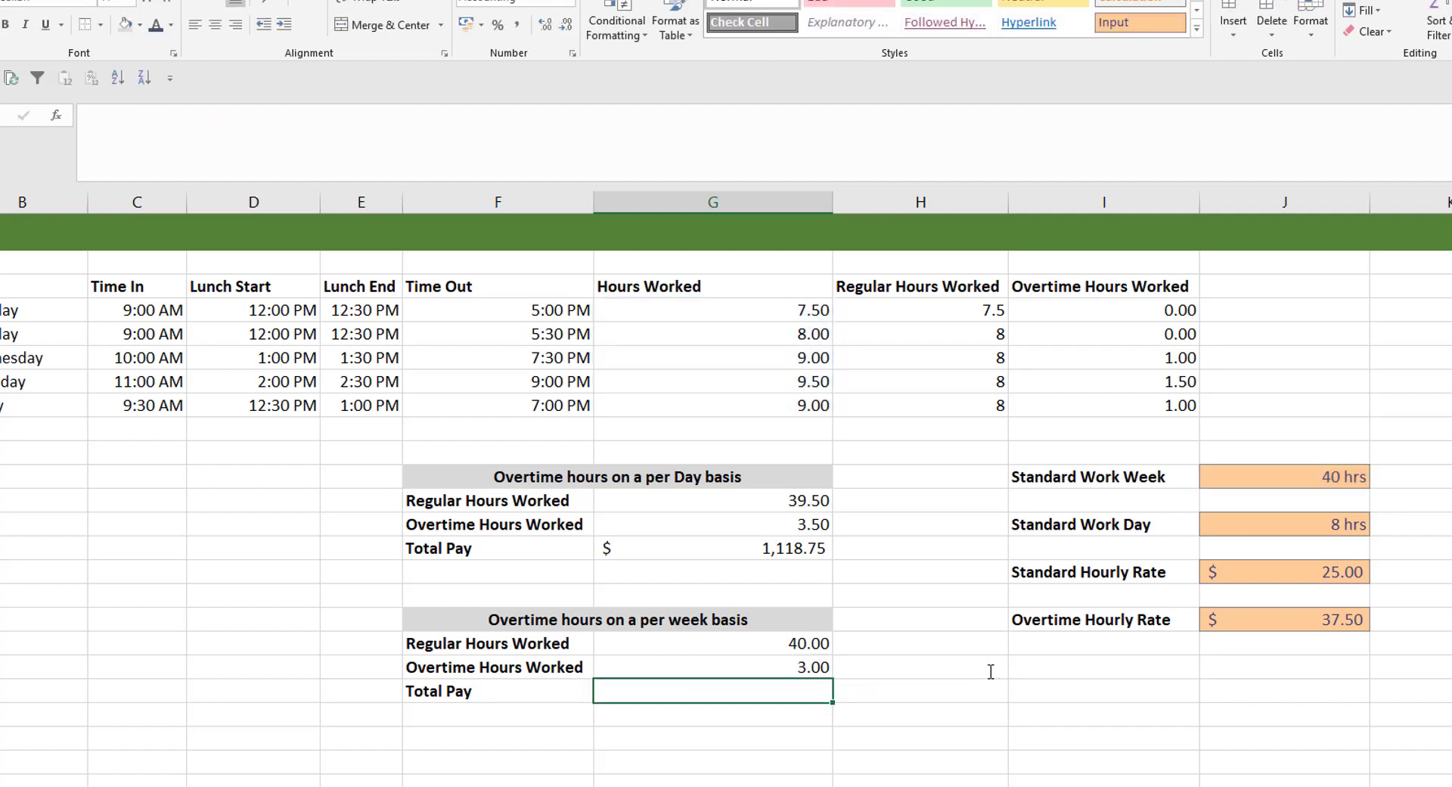
{"action": "left_click", "coordinate": [773, 664]}
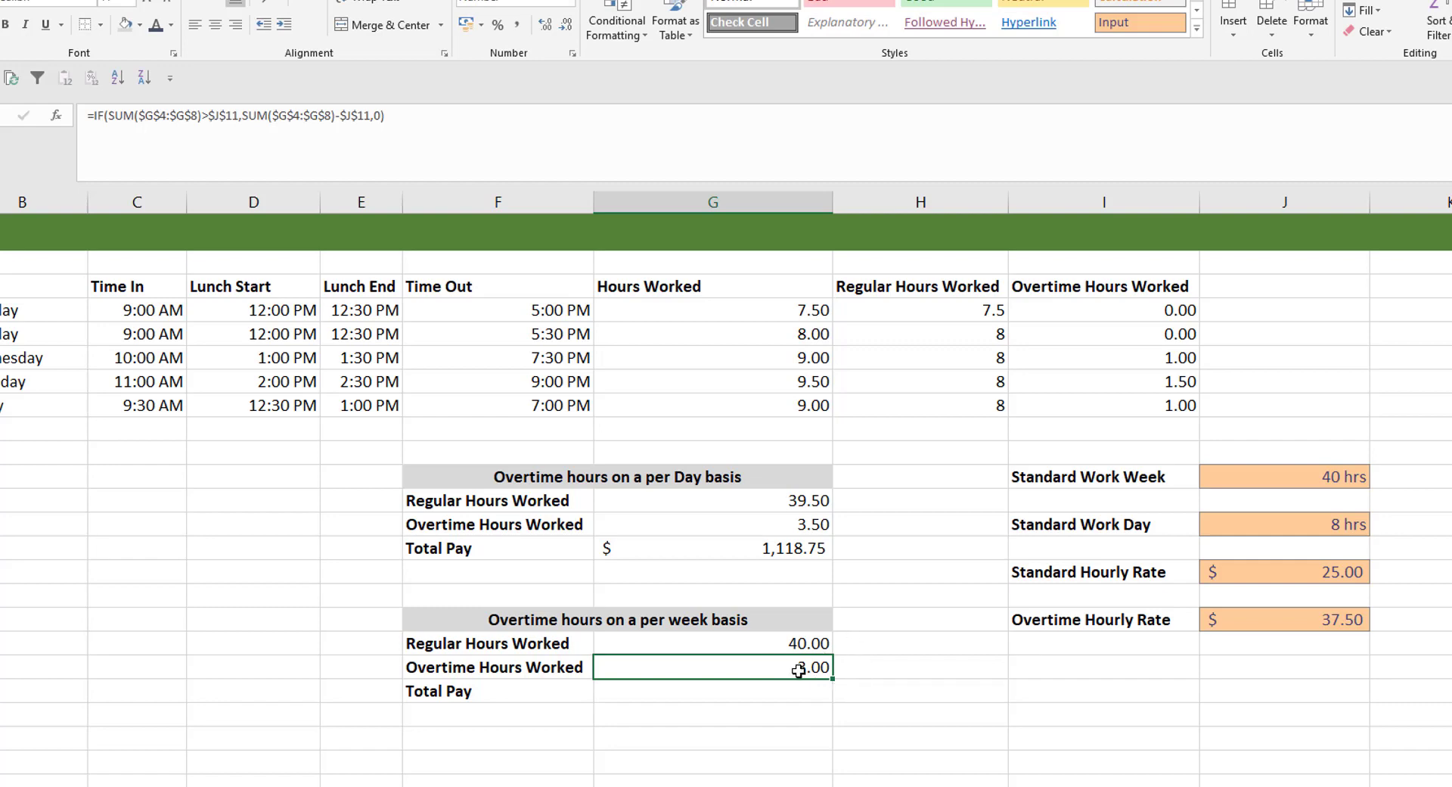
Calculate the per-week total pay in G20 with =G18*J15+G19*J17, applying the standard and overtime hourly rates
{"action": "left_click", "coordinate": [767, 696]}
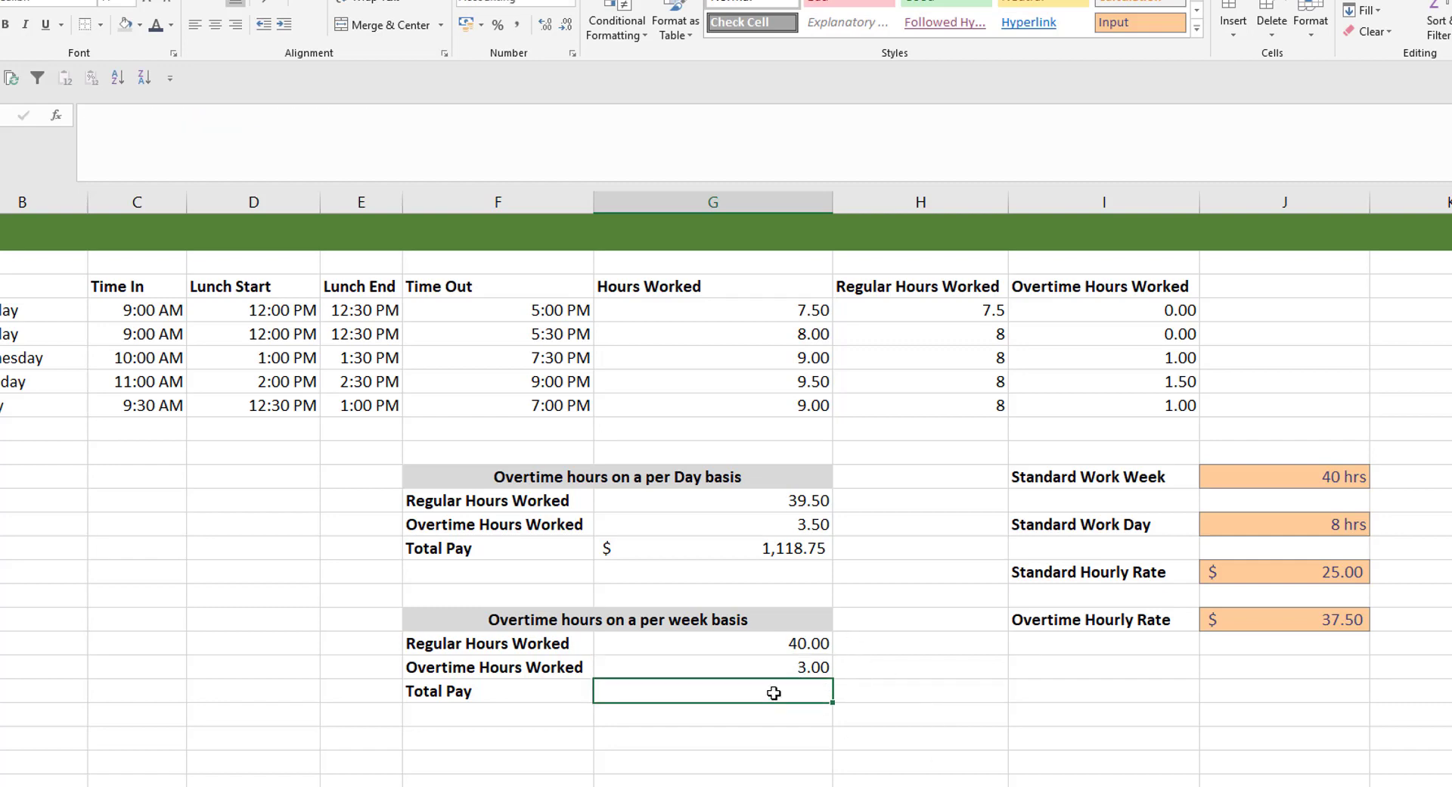
{"action": "type", "text": "="}
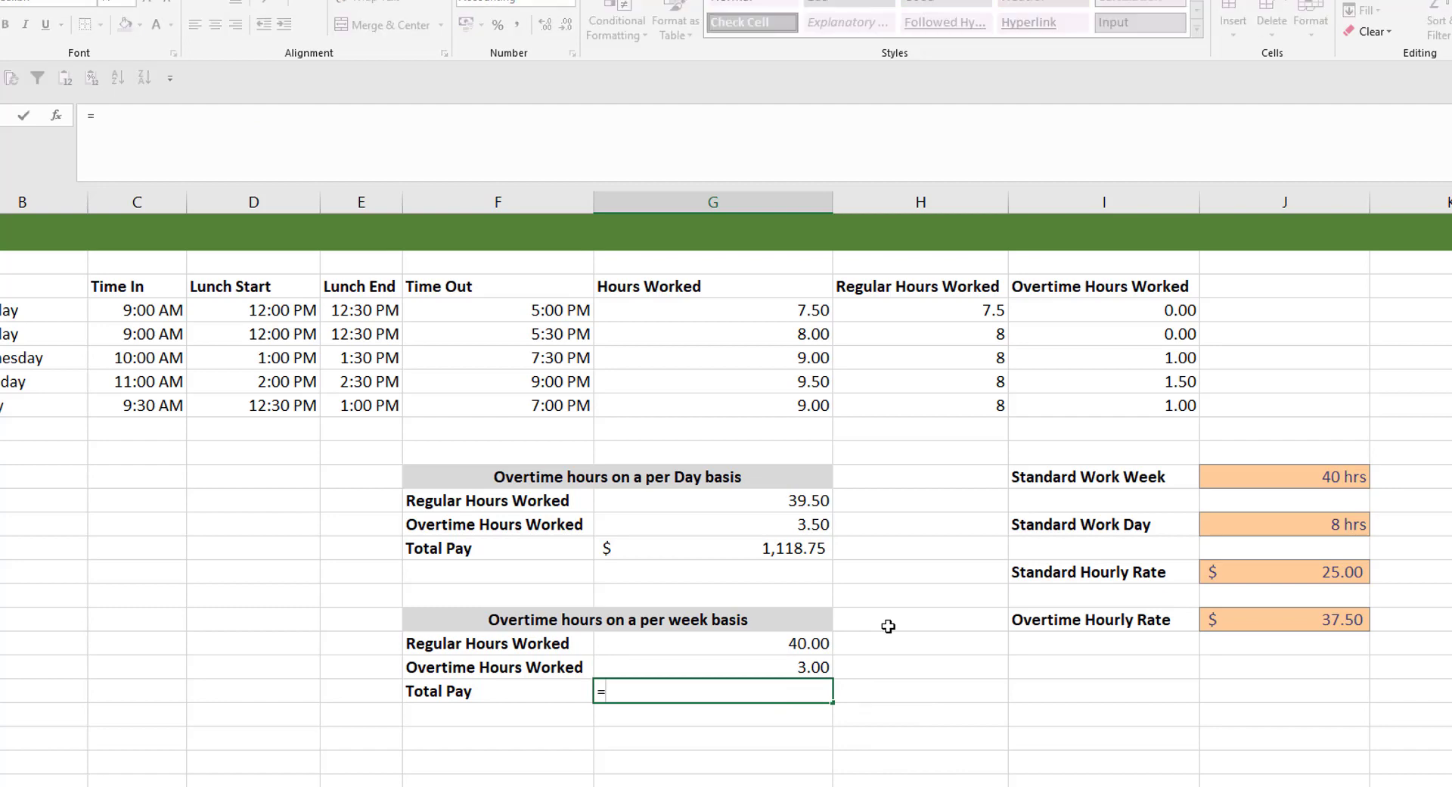
{"action": "left_click", "coordinate": [748, 643]}
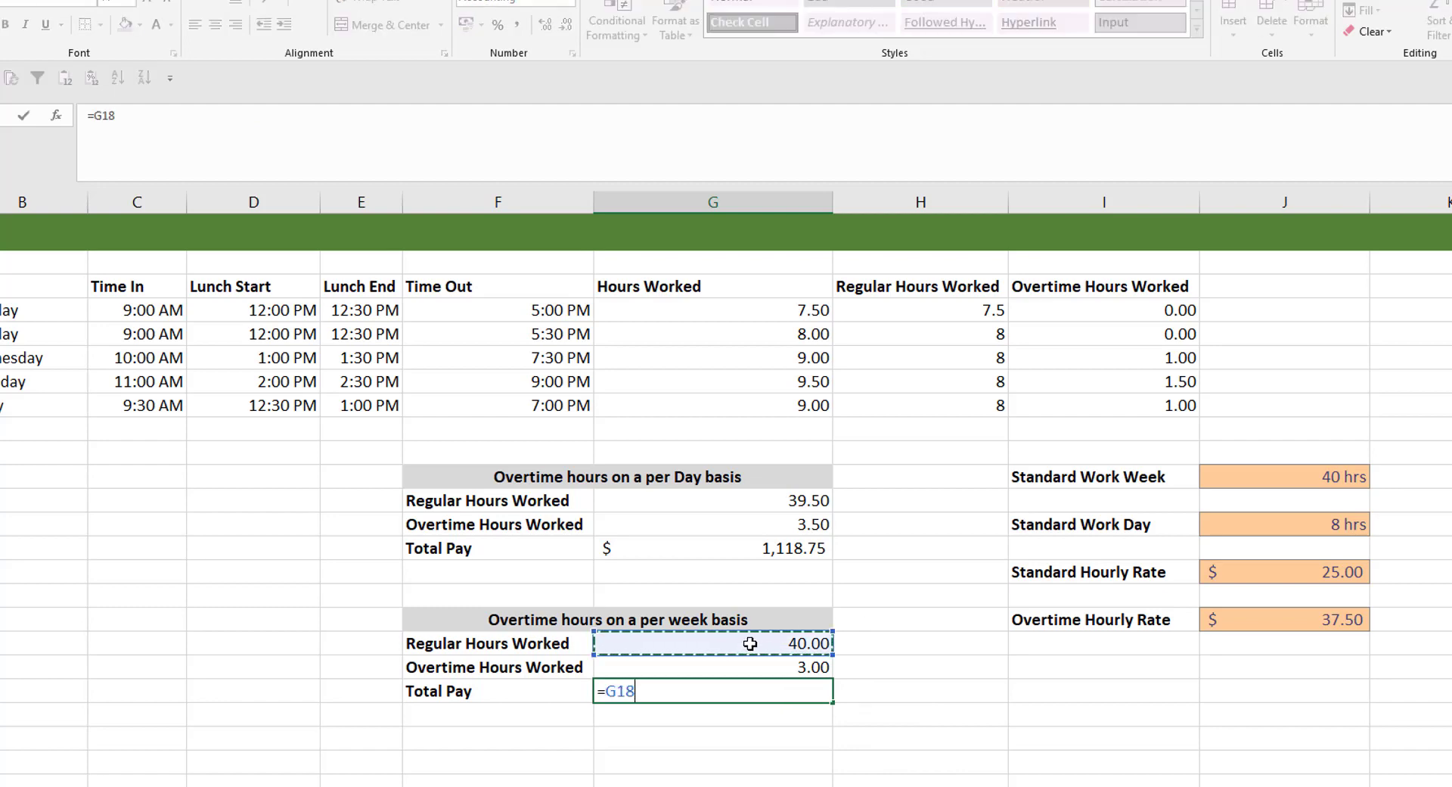
{"action": "type", "text": "*"}
{"action": "left_click", "coordinate": [1272, 570]}
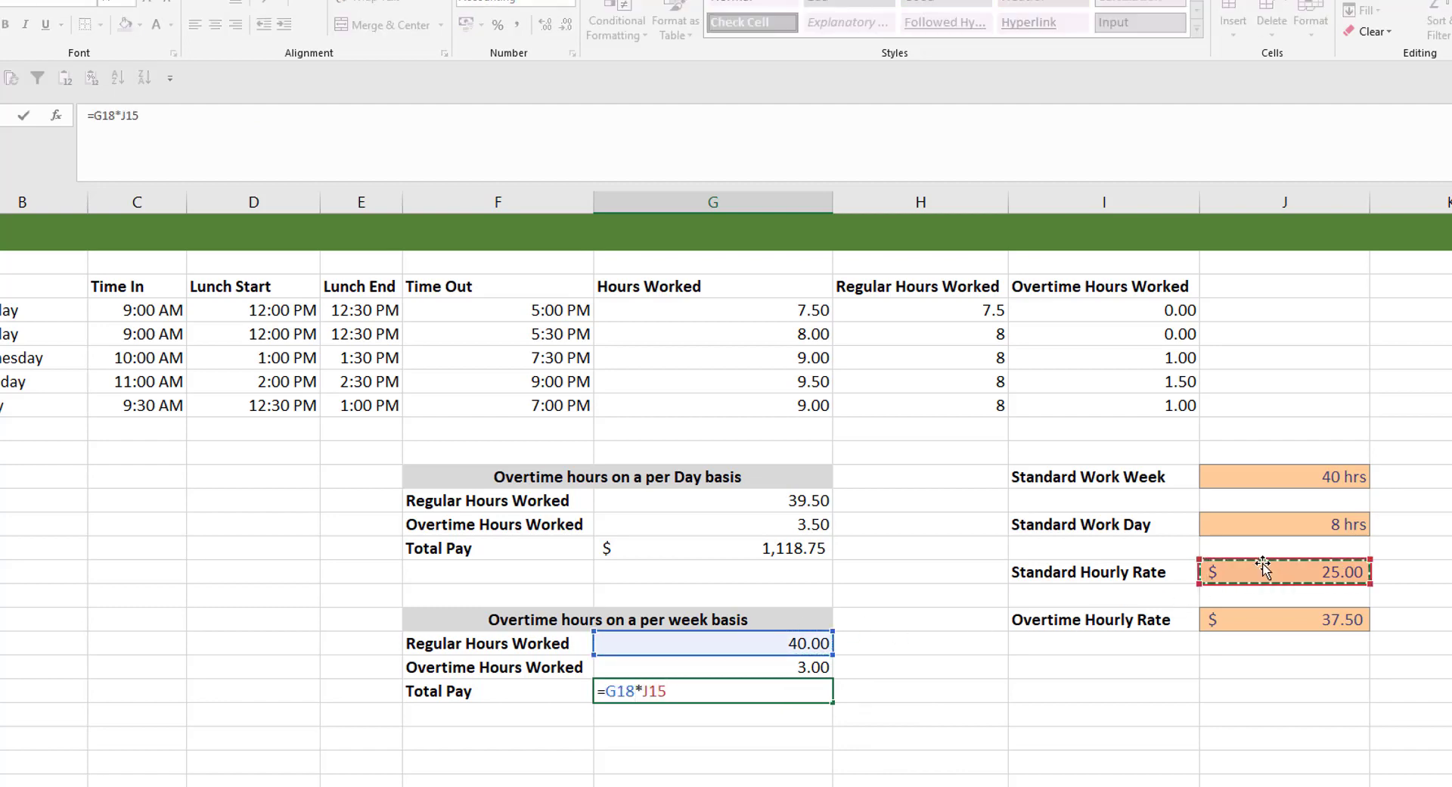
{"action": "type", "text": "+"}
{"action": "left_click", "coordinate": [688, 672]}
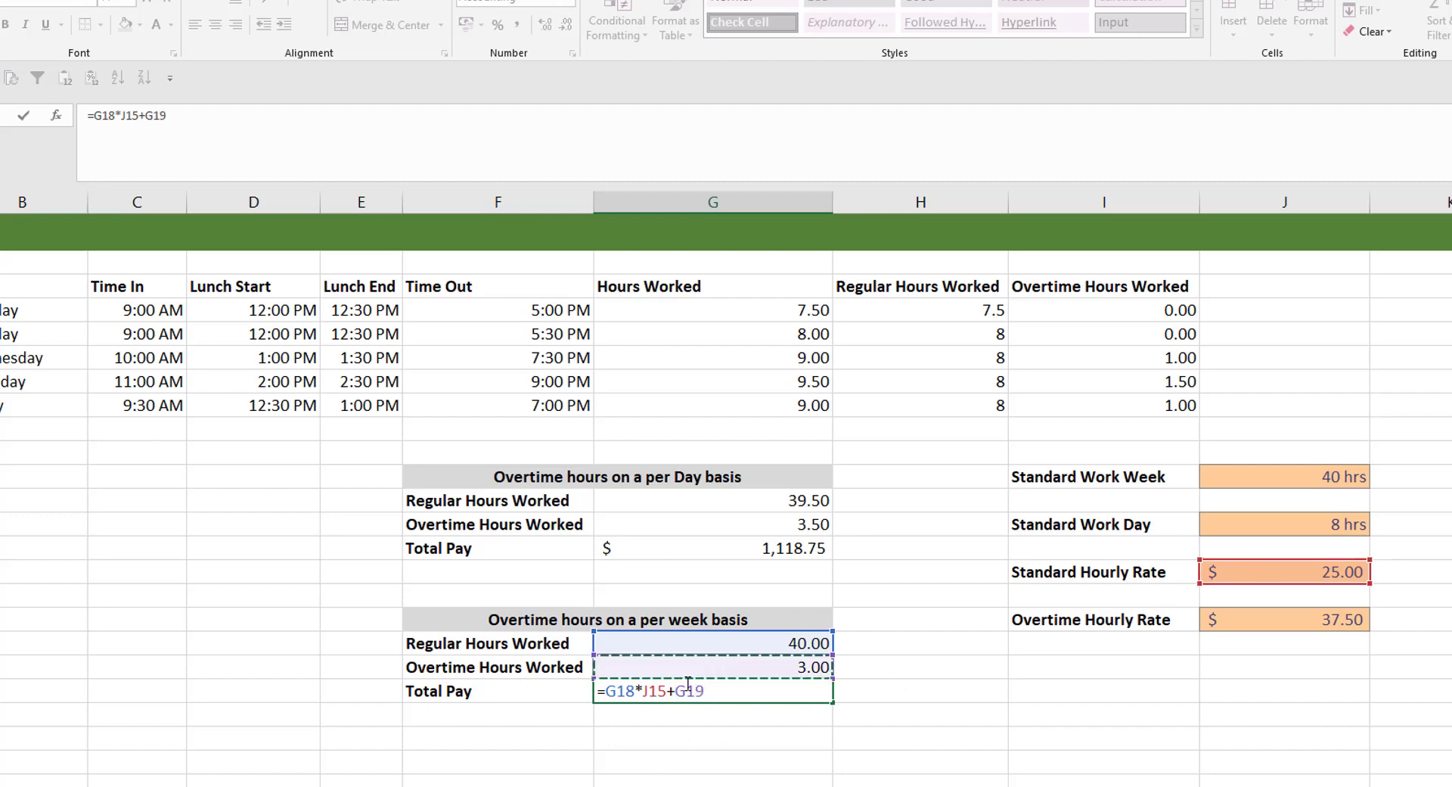
{"action": "type", "text": "*"}
{"action": "left_click", "coordinate": [1223, 615]}
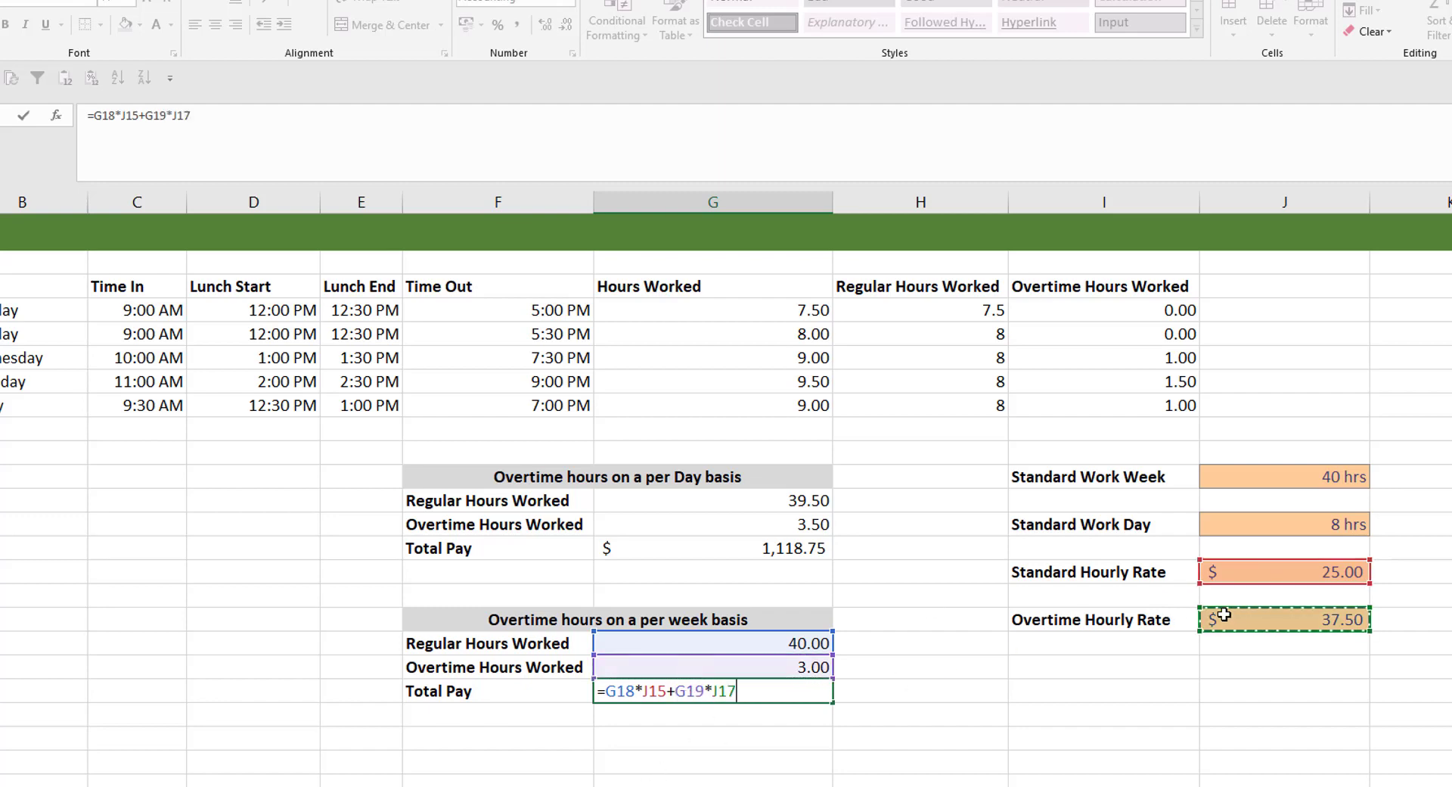
{"action": "key", "text": "Return"}
{"action": "key", "text": "Up"}
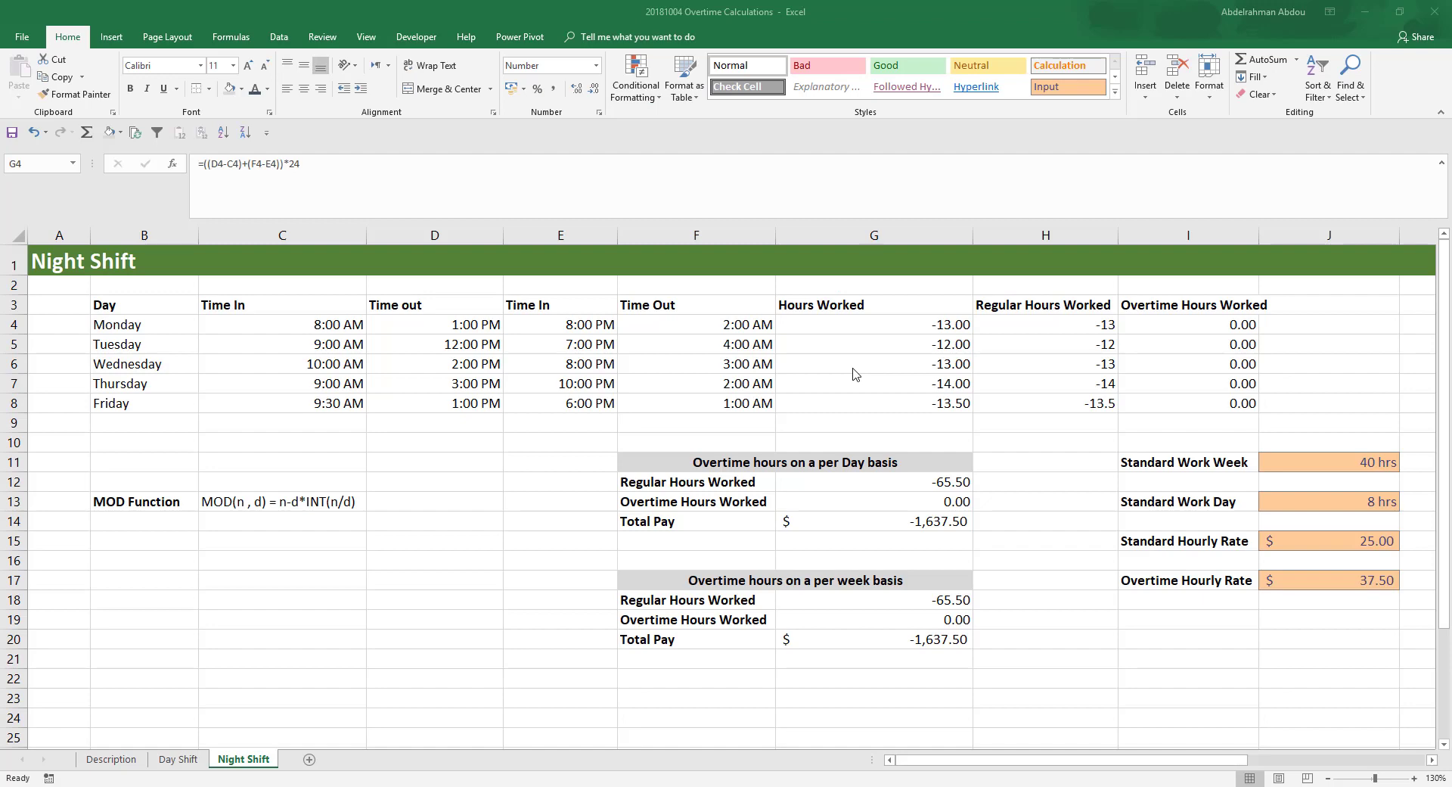
Examine Monday's time in and time out entries in the Night Shift sheet and the Hours Worked formula in G4
{"action": "left_click", "coordinate": [840, 327]}
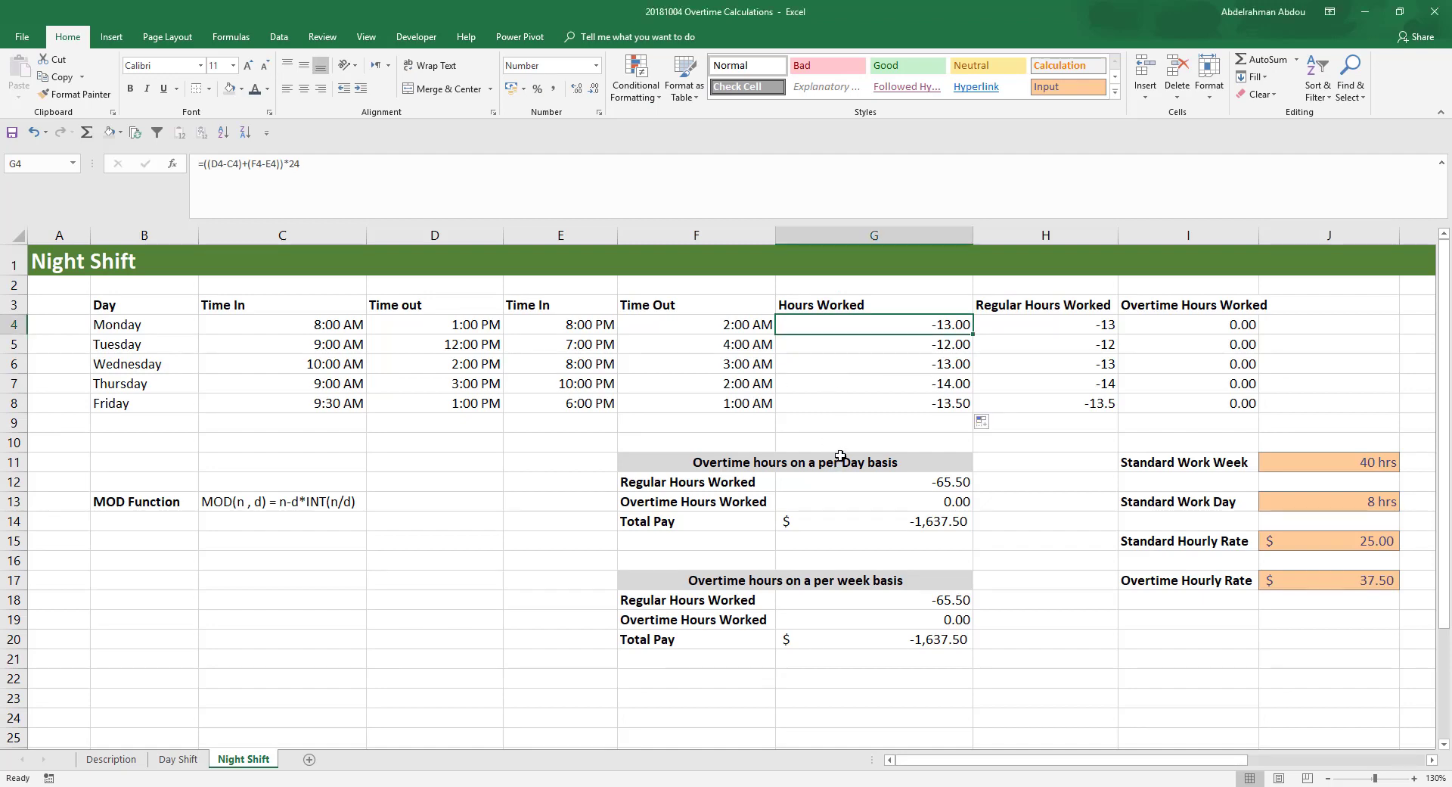
{"action": "left_click", "coordinate": [311, 325]}
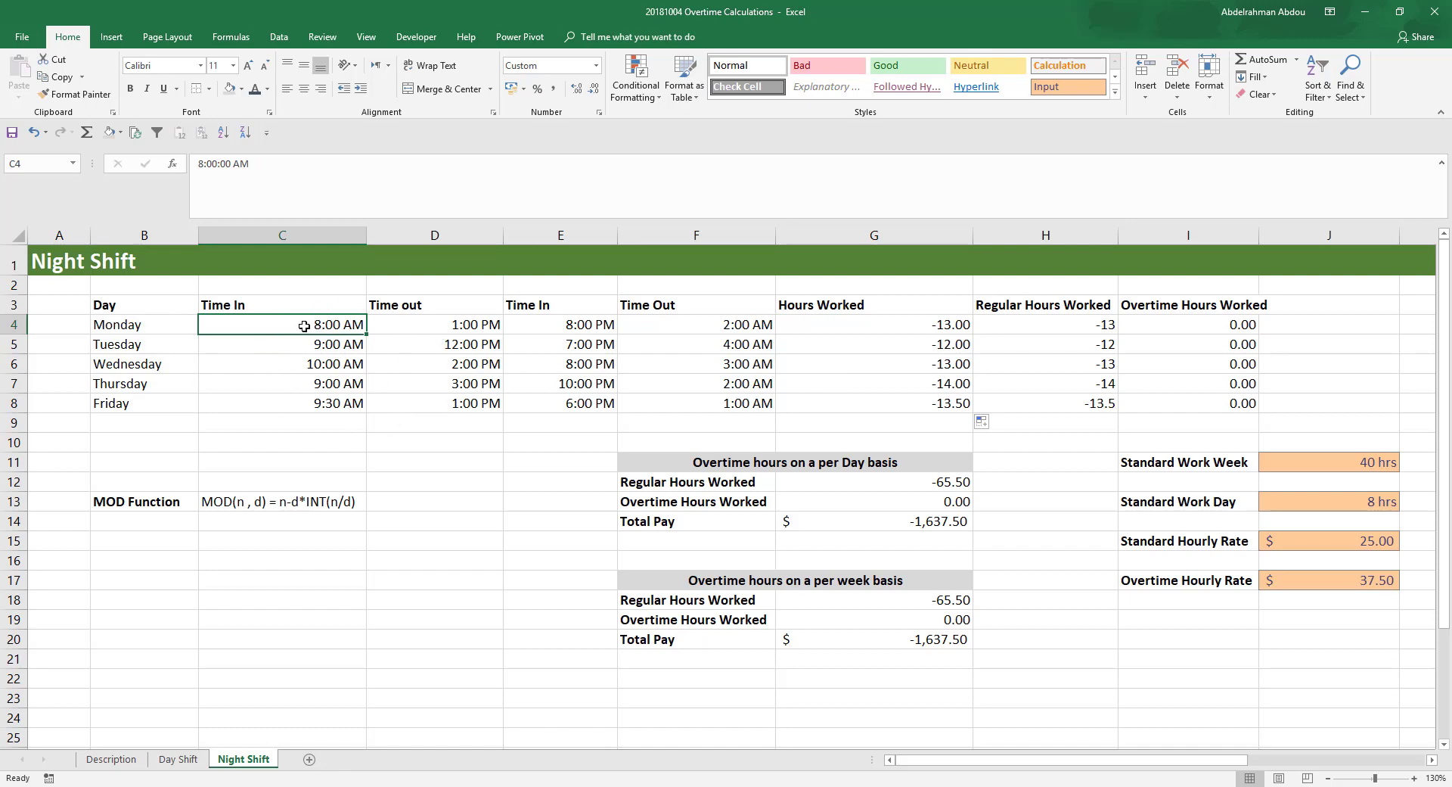
{"action": "left_click", "coordinate": [399, 325]}
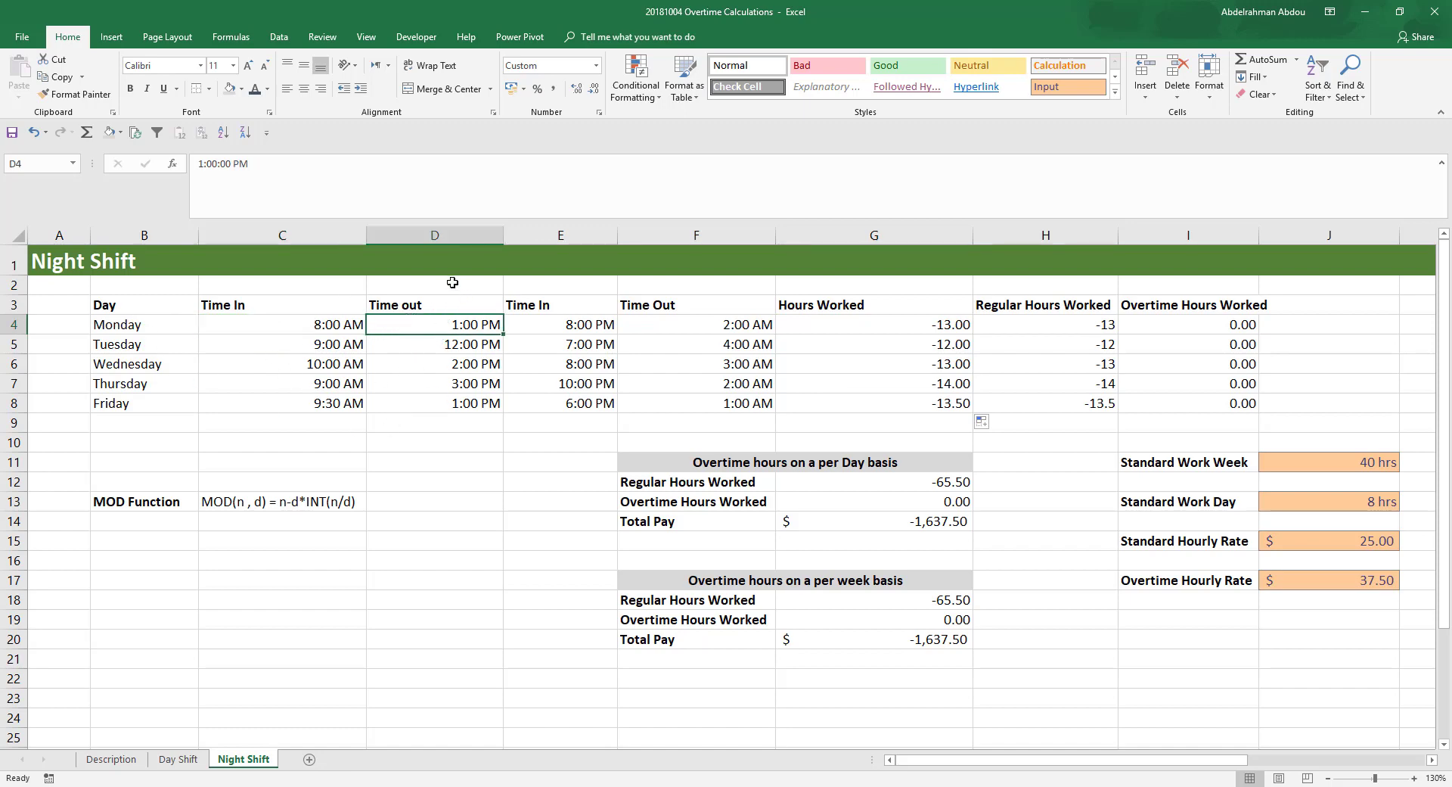
{"action": "left_click", "coordinate": [583, 321]}
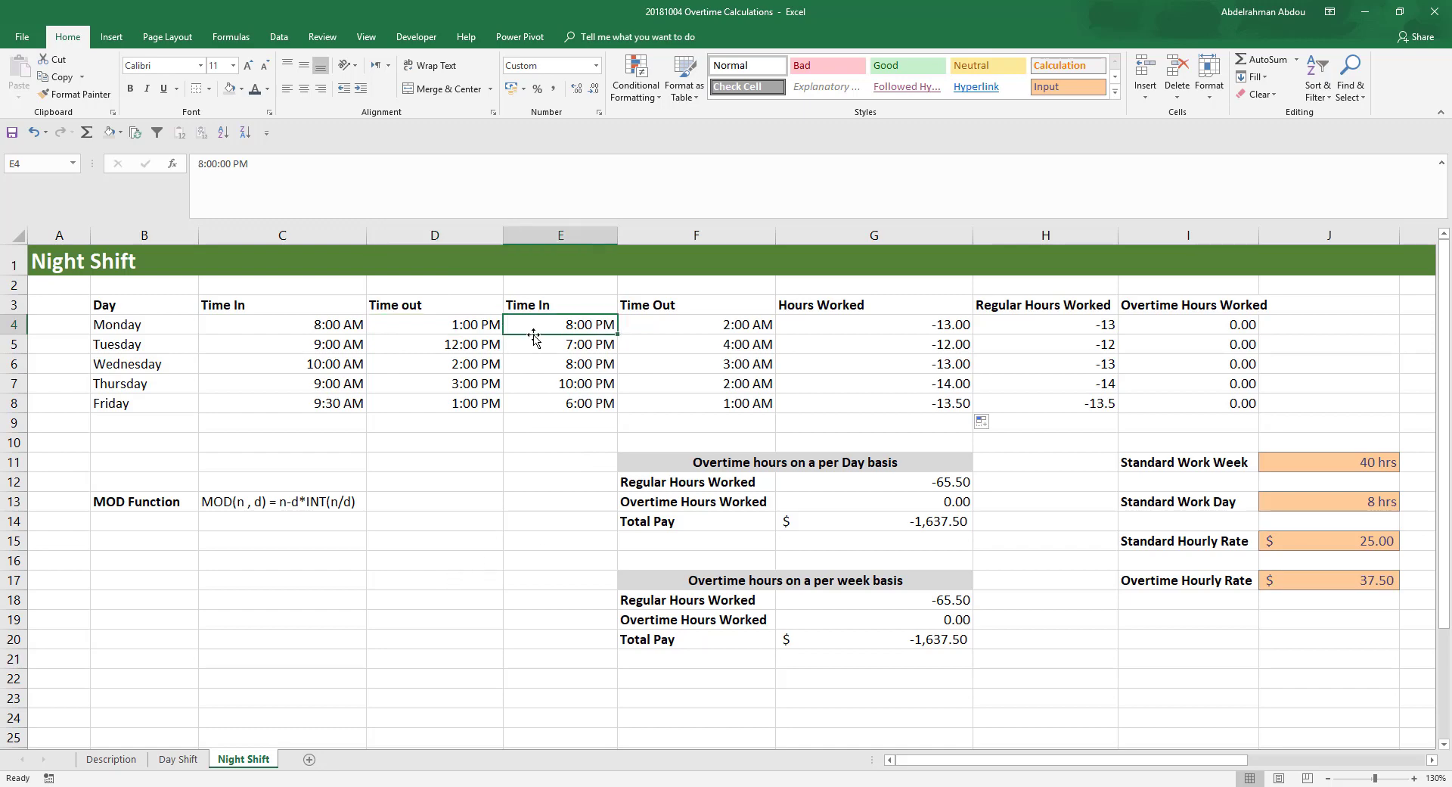
{"action": "left_click_drag", "start_coordinate": [654, 330], "coordinate": [748, 346]}
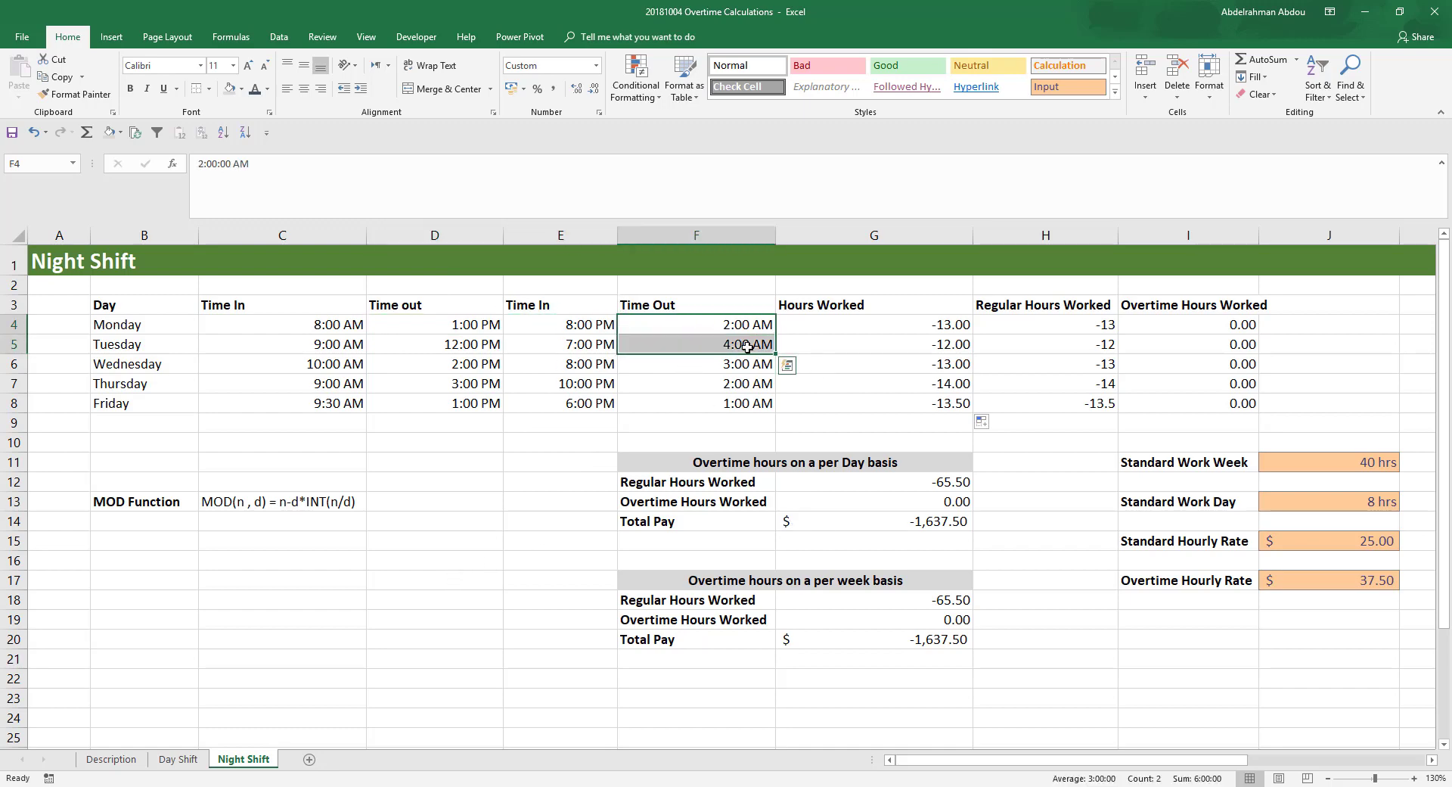
{"action": "left_click", "coordinate": [711, 327]}
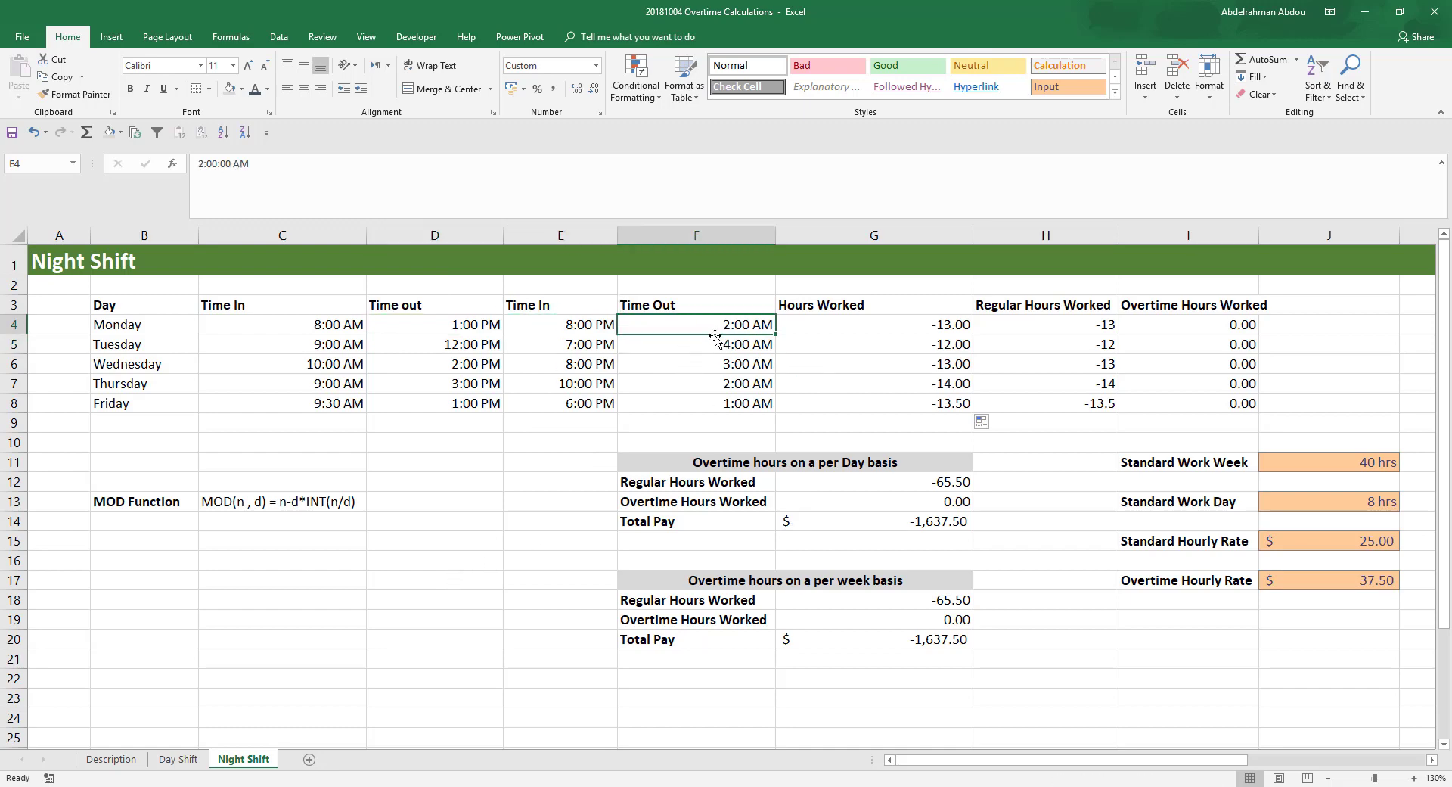
{"action": "left_click", "coordinate": [871, 323]}
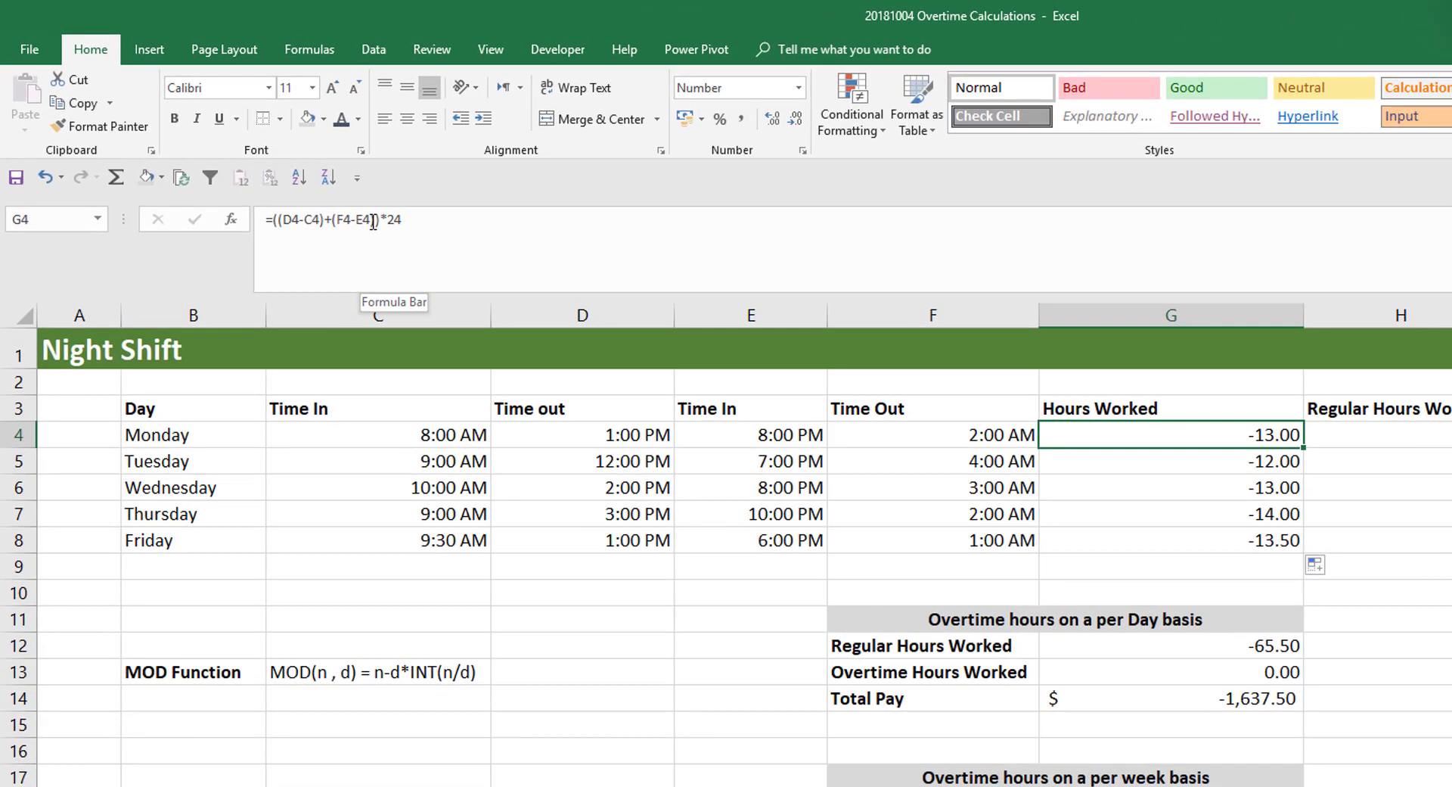
Evaluate the F4-E4 part of the Hours Worked formula in G4, then restore the original cell references
{"action": "left_click", "coordinate": [373, 219]}
{"action": "left_click_drag", "start_coordinate": [373, 220], "coordinate": [340, 220]}
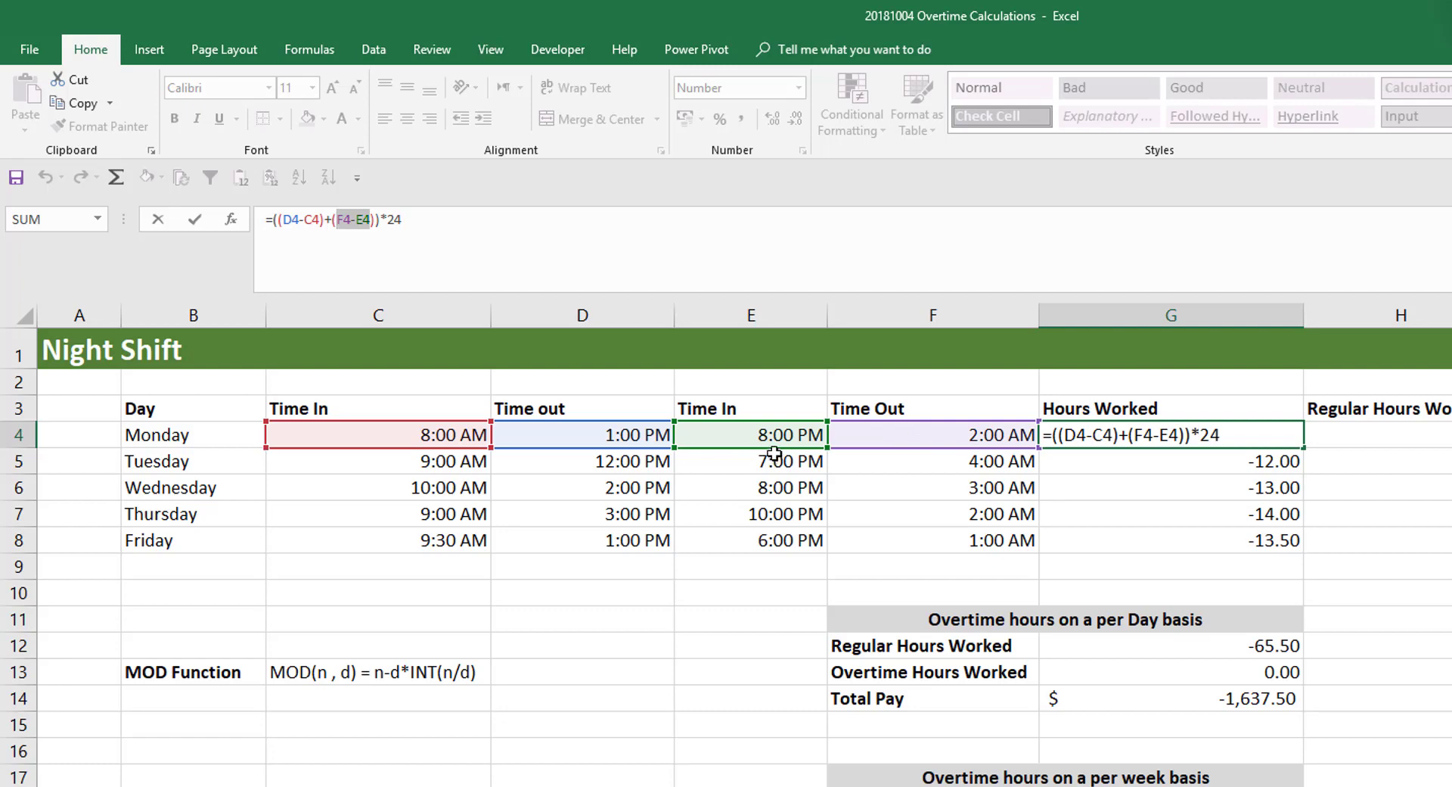
{"action": "key", "text": "F9"}
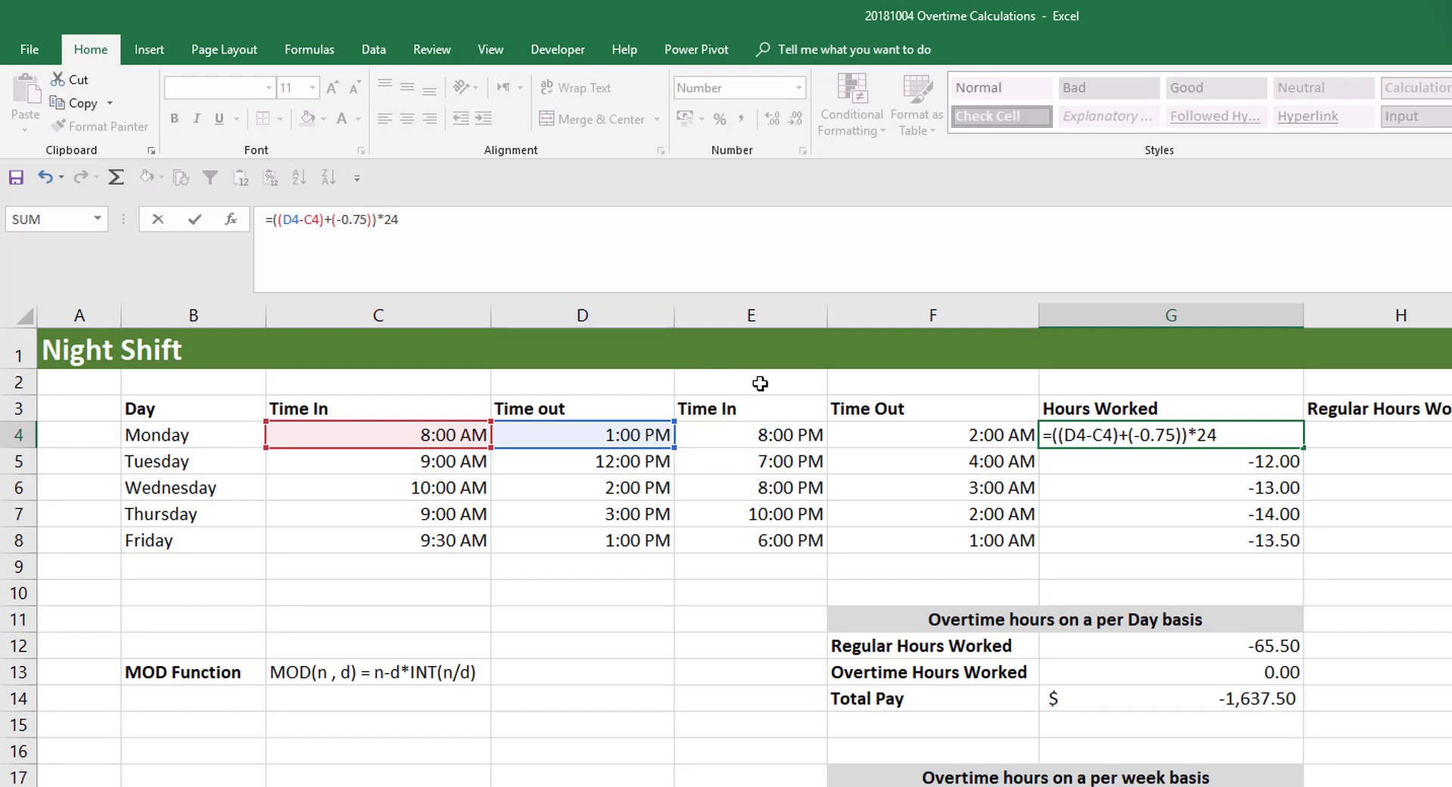
{"action": "key", "text": "ctrl+z"}
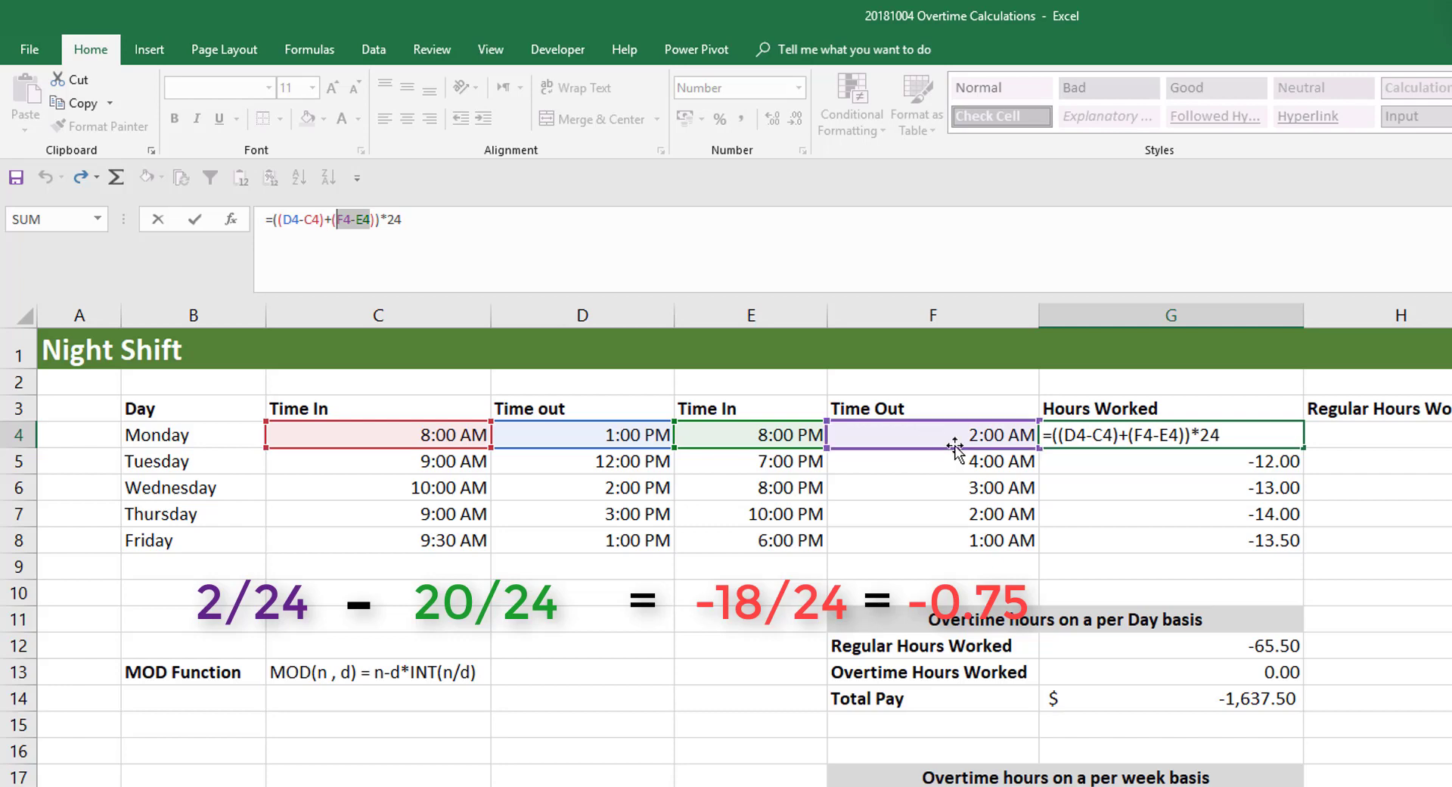
{"action": "key", "text": "ctrl+Return"}
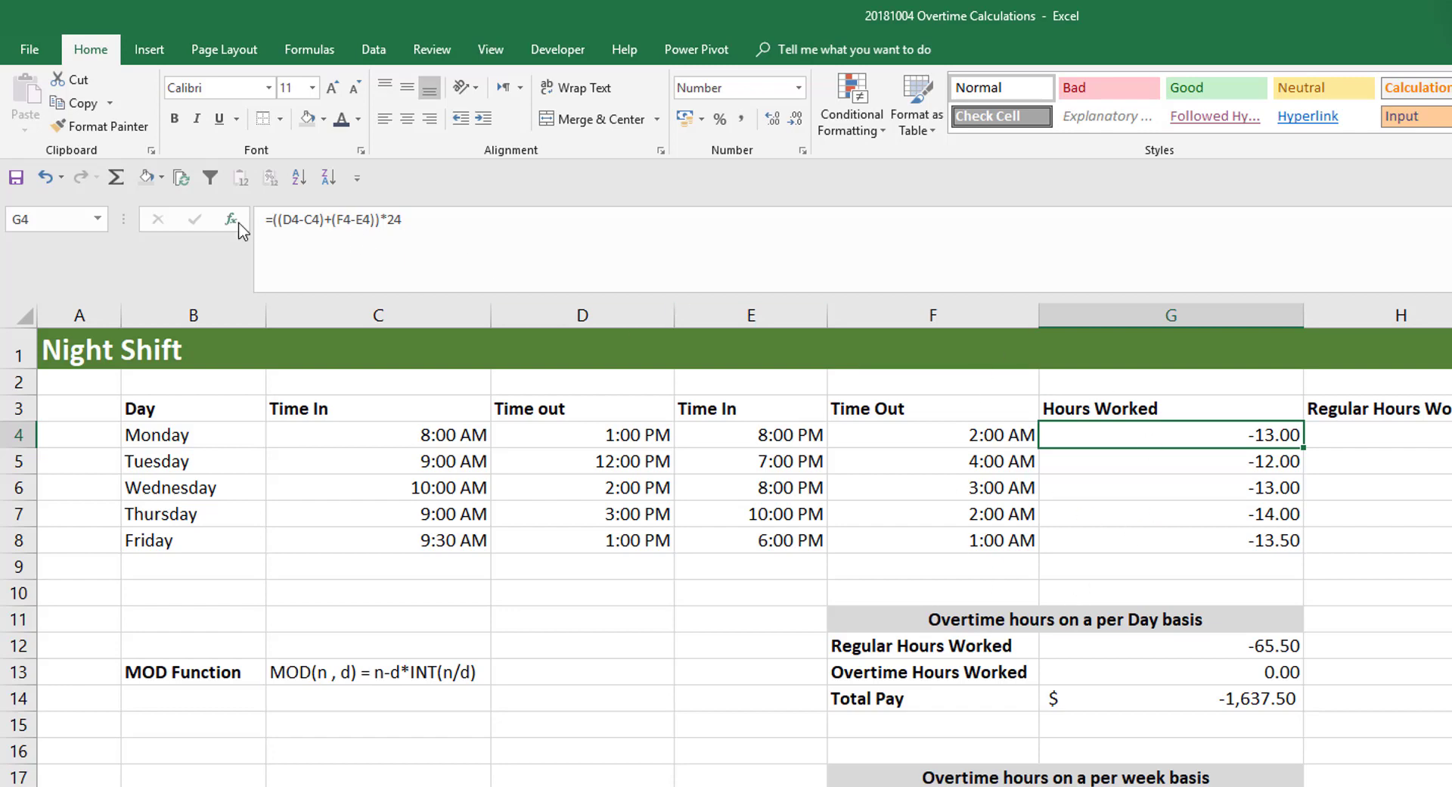
Wrap the time differences in G4 in a MOD function with divisor 1, giving =(MOD((D4-C4)+(F4-E4),1))*24
{"action": "left_click", "coordinate": [278, 221]}
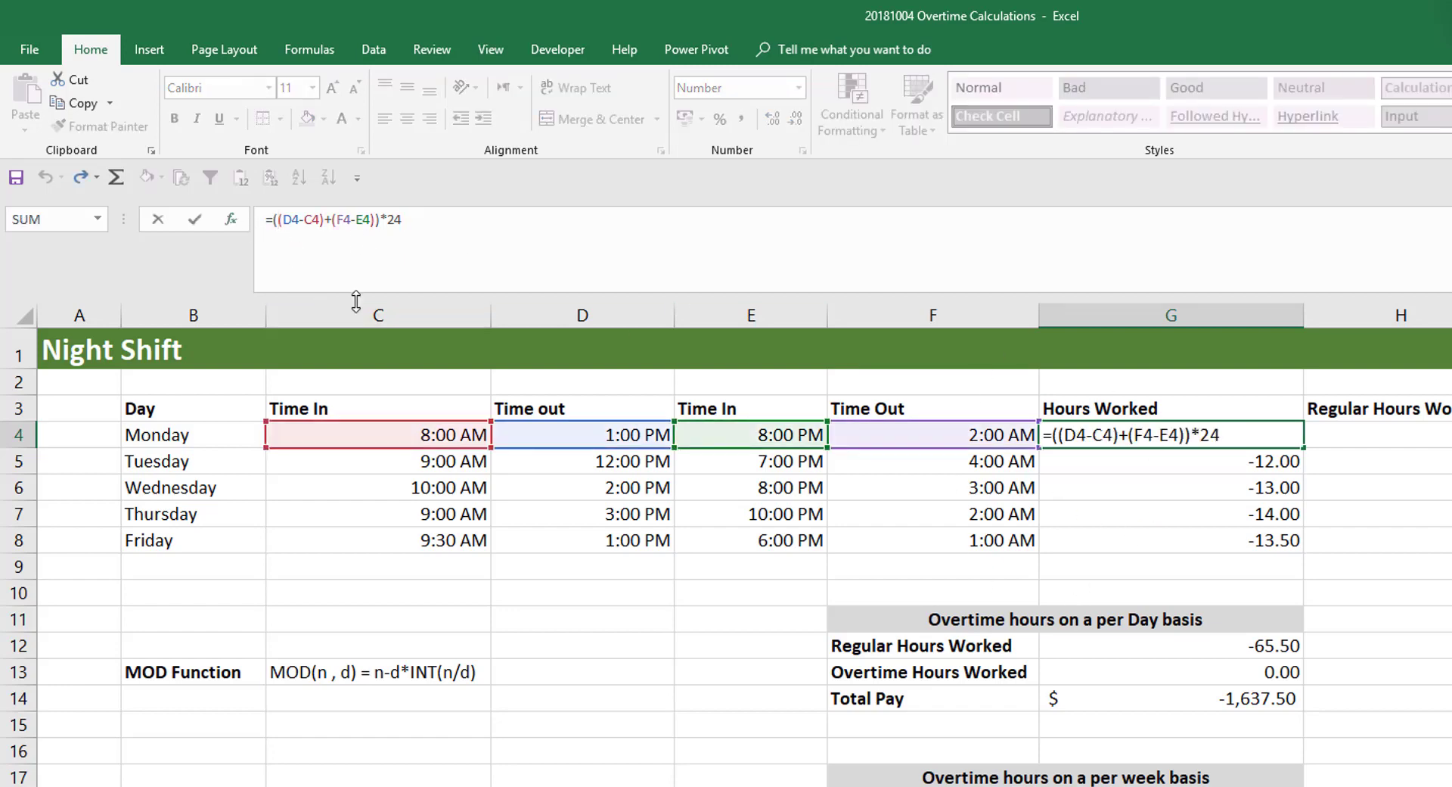
{"action": "type", "text": "MOD"}
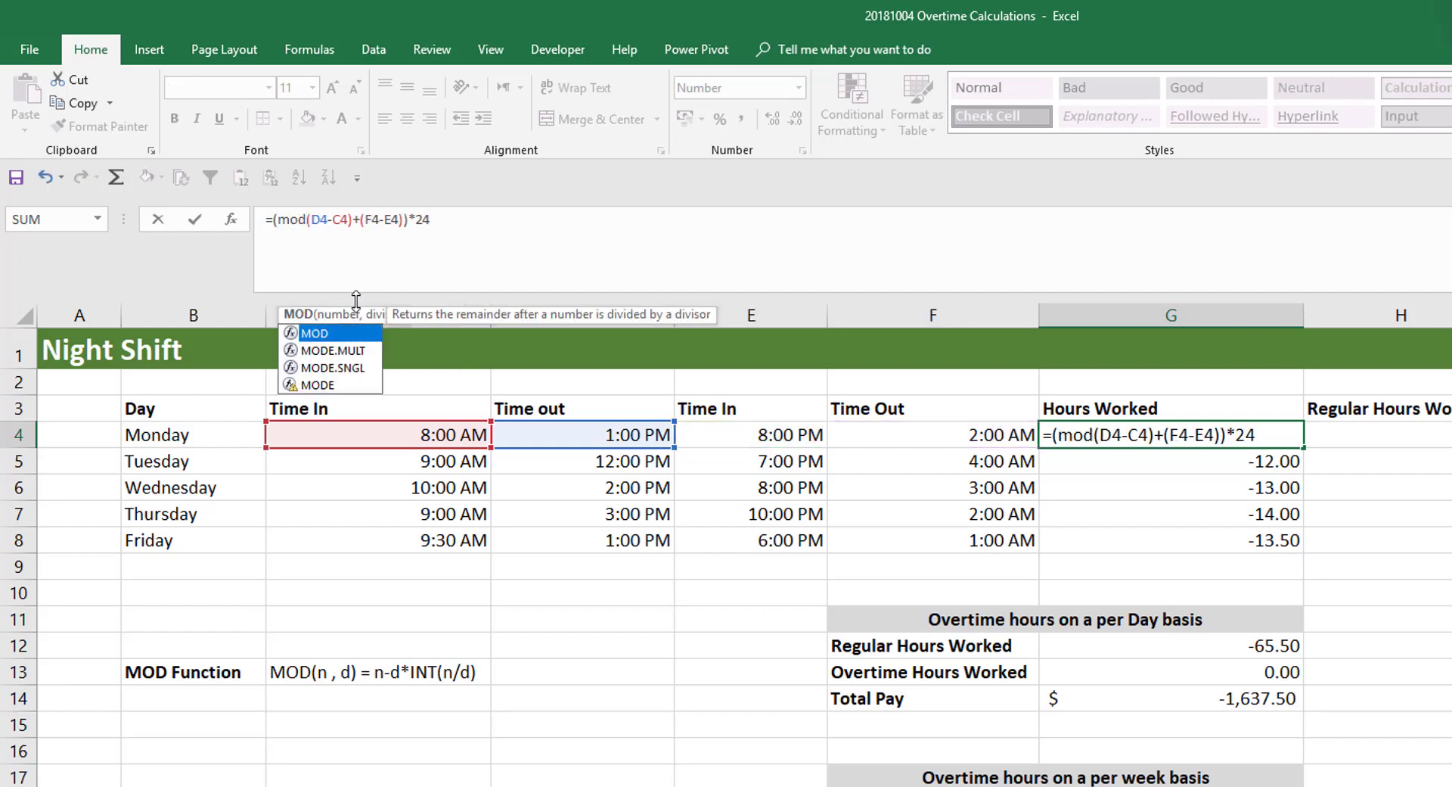
{"action": "type", "text": "("}
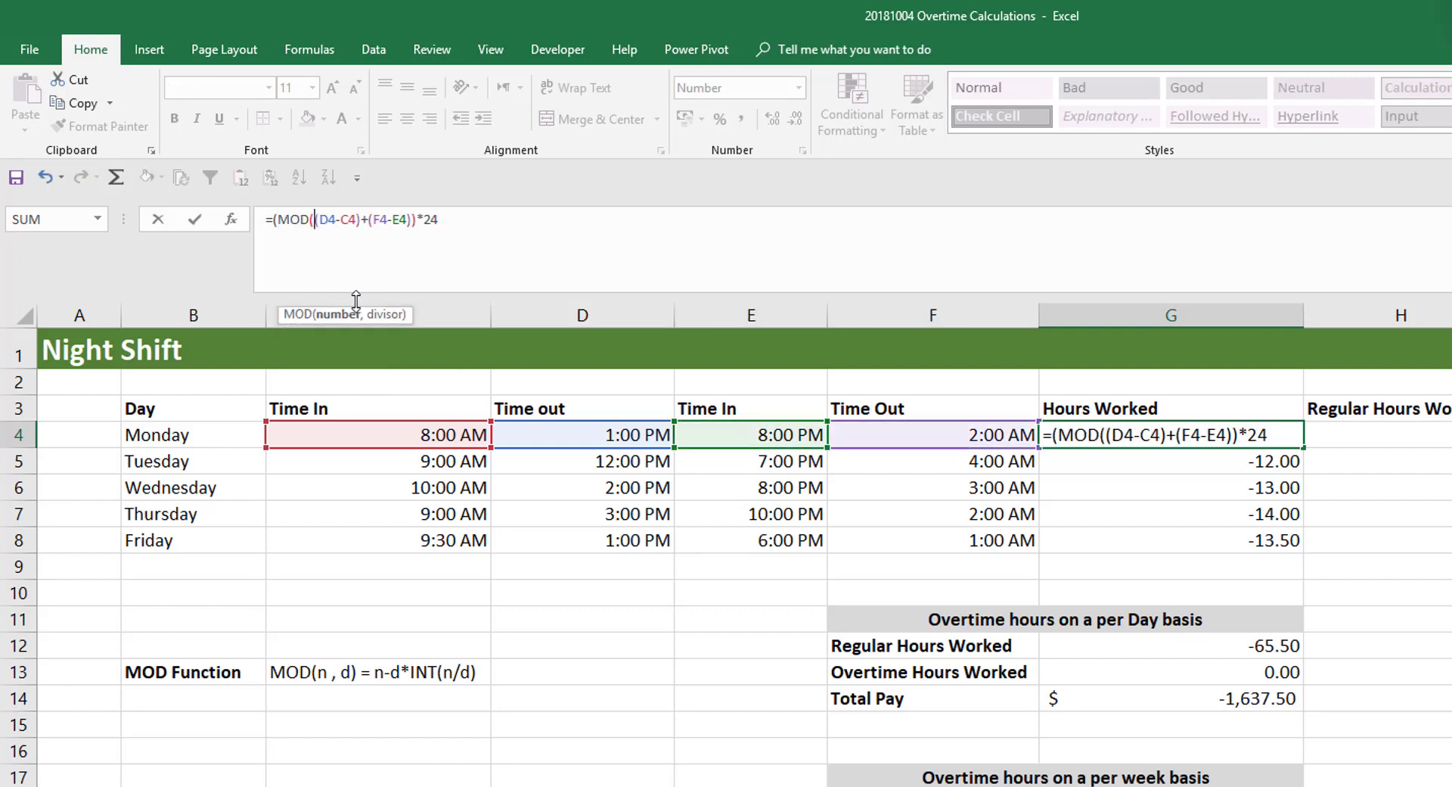
{"action": "key", "text": "End"}
{"action": "key", "text": "Left"}
{"action": "key", "text": "Left"}
{"action": "key", "text": "Left"}
{"action": "key", "text": "Left"}
{"action": "key", "text": "Left"}
{"action": "key", "text": "Left"}
{"action": "key", "text": "Left"}
{"action": "key", "text": "Left"}
{"action": "key", "text": "Left"}
{"action": "type", "text": ","}
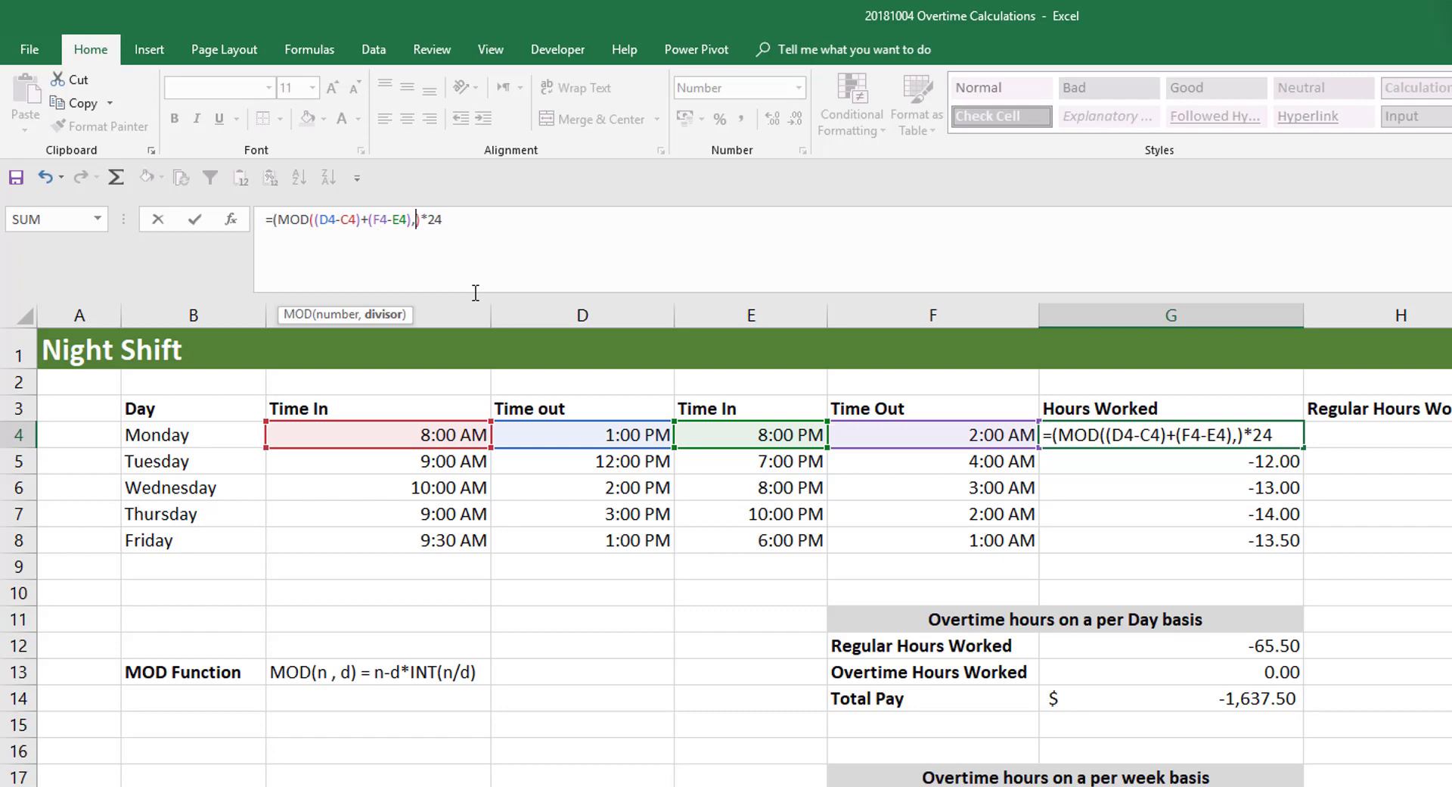
{"action": "type", "text": "1)"}
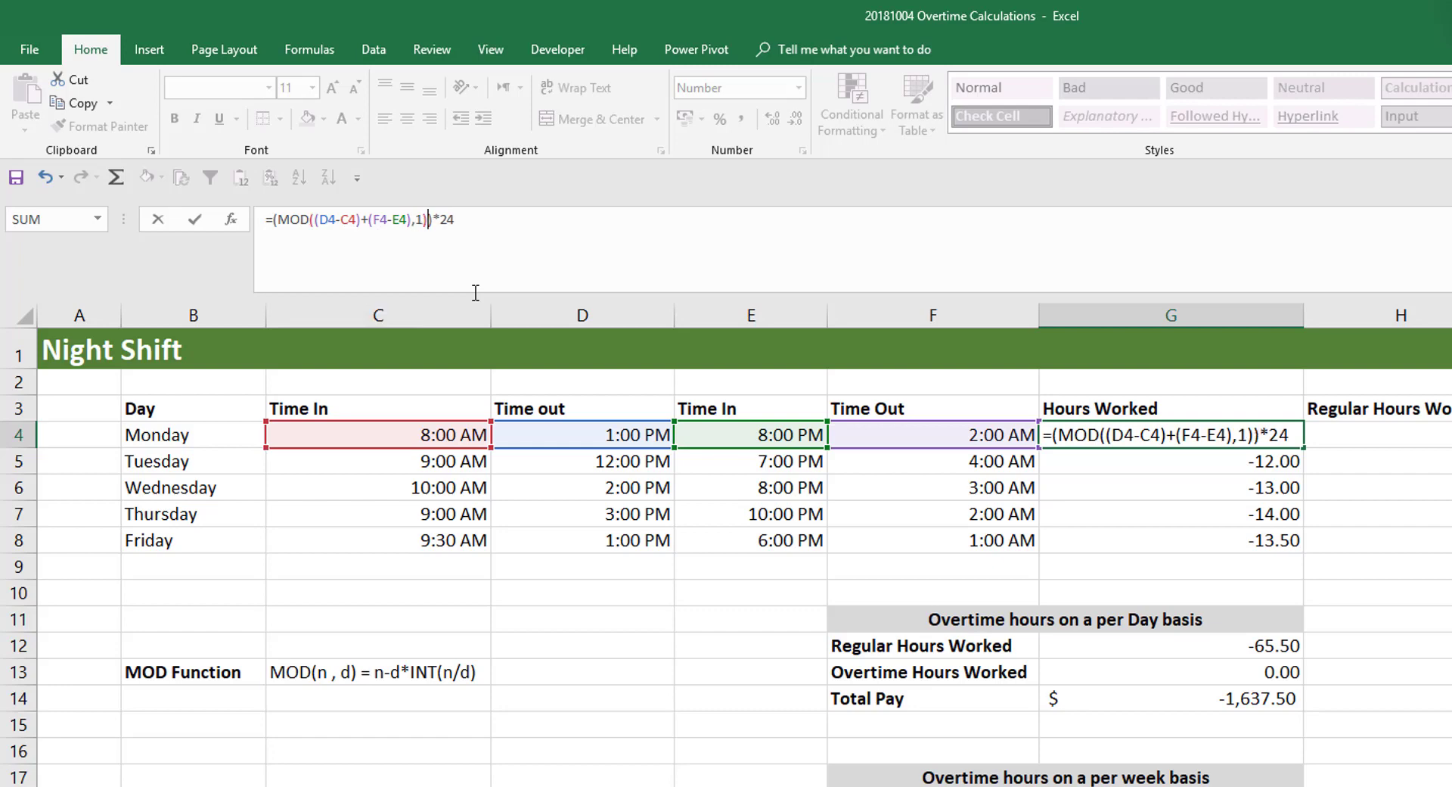
{"action": "key", "text": "Return"}
Copy the MOD formula from G4 down to G8 for the remaining days
{"action": "left_click", "coordinate": [1278, 438]}
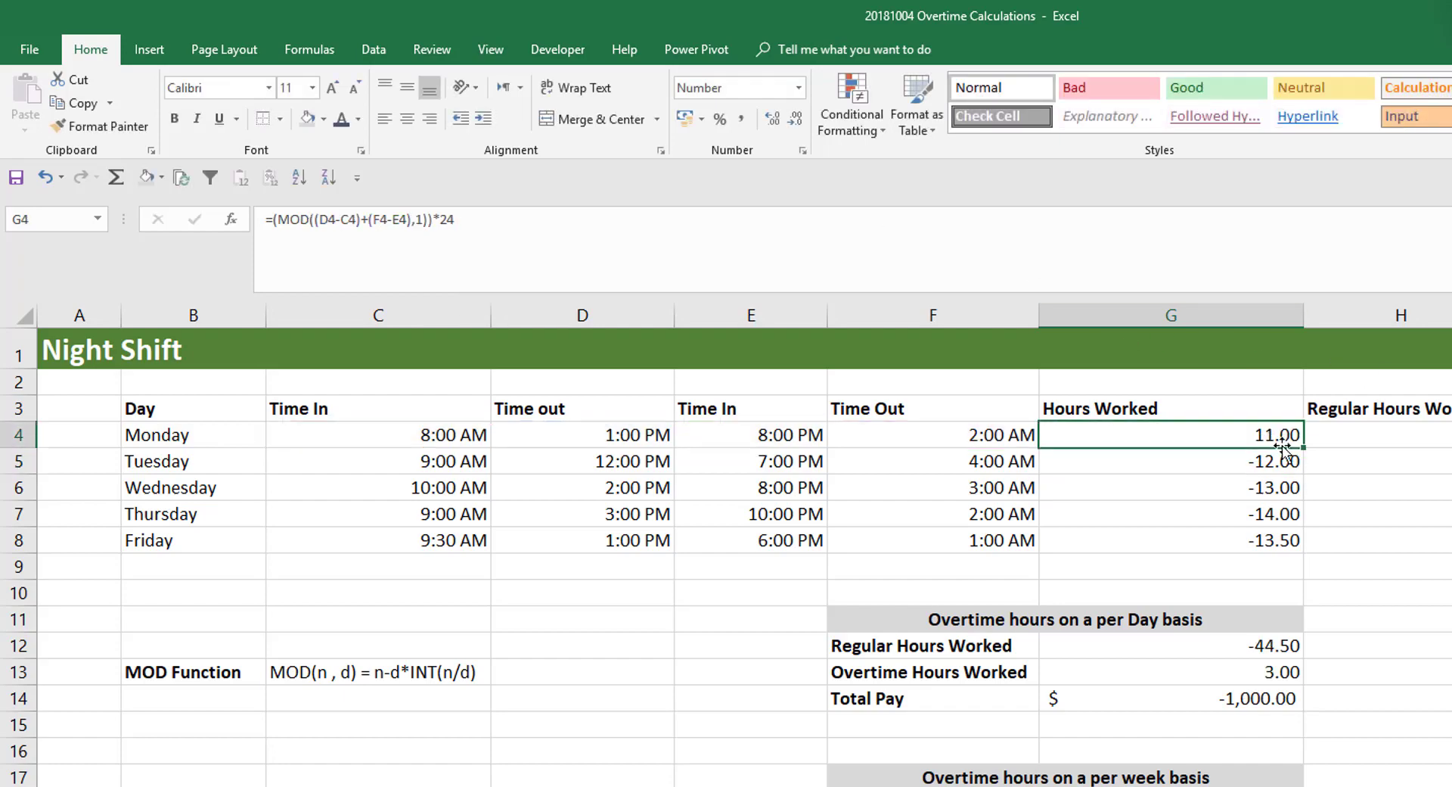
{"action": "left_click_drag", "start_coordinate": [1306, 446], "coordinate": [1288, 539]}
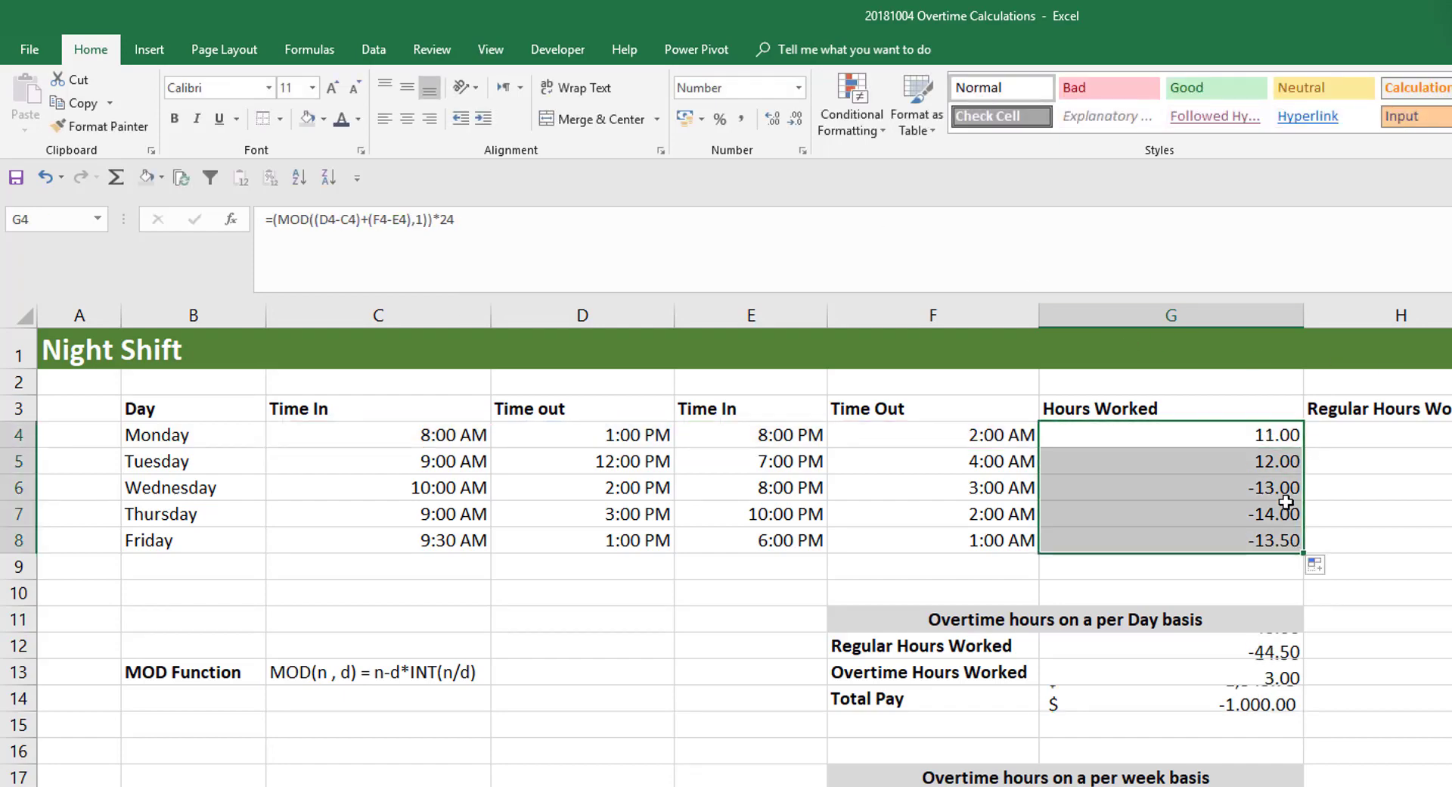
{"action": "left_click", "coordinate": [1275, 465]}
Enter the example formula =MOD(10,3) in cell D16 to demonstrate the MOD function
{"action": "left_click", "coordinate": [585, 759]}
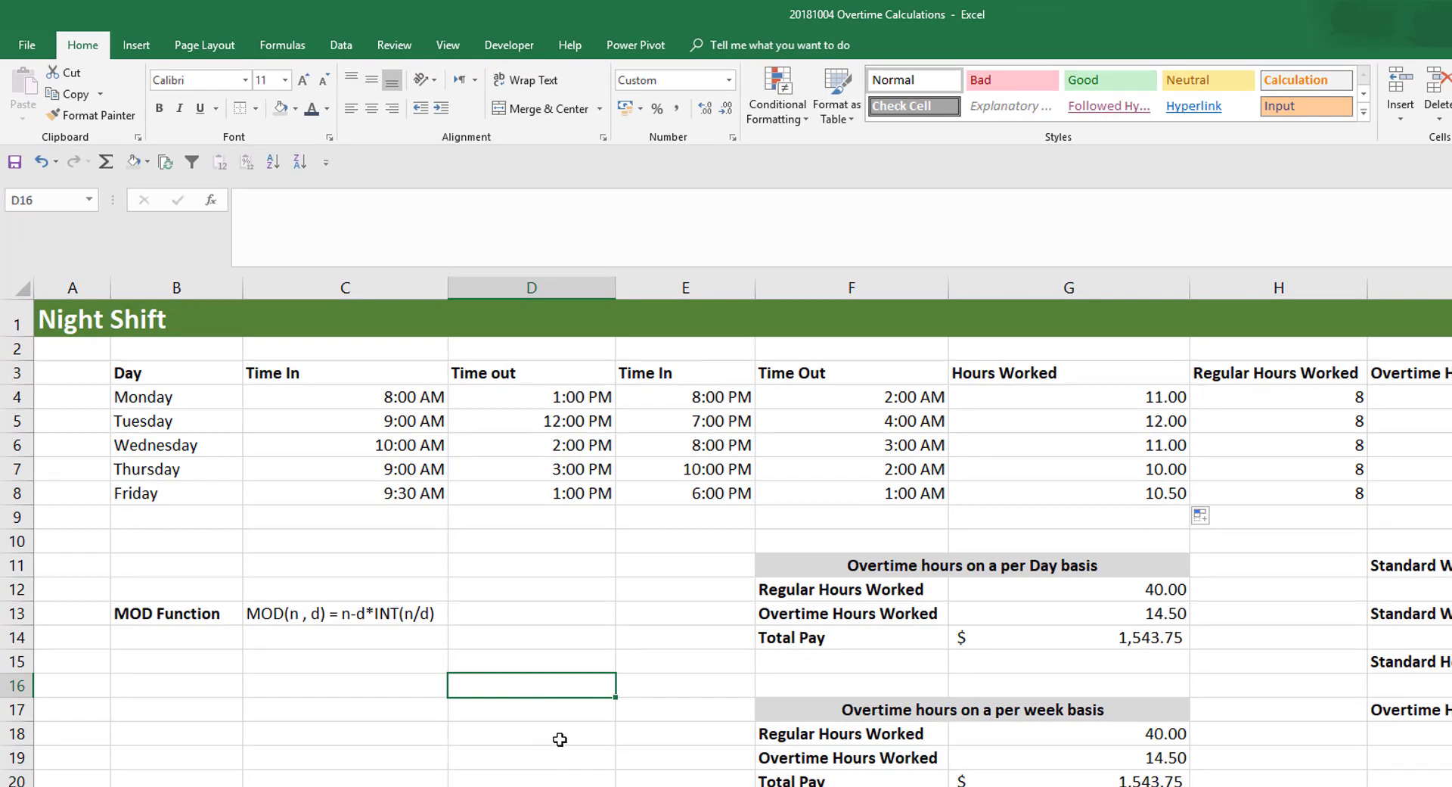
{"action": "type", "text": "=mod"}
{"action": "key", "text": "Tab"}
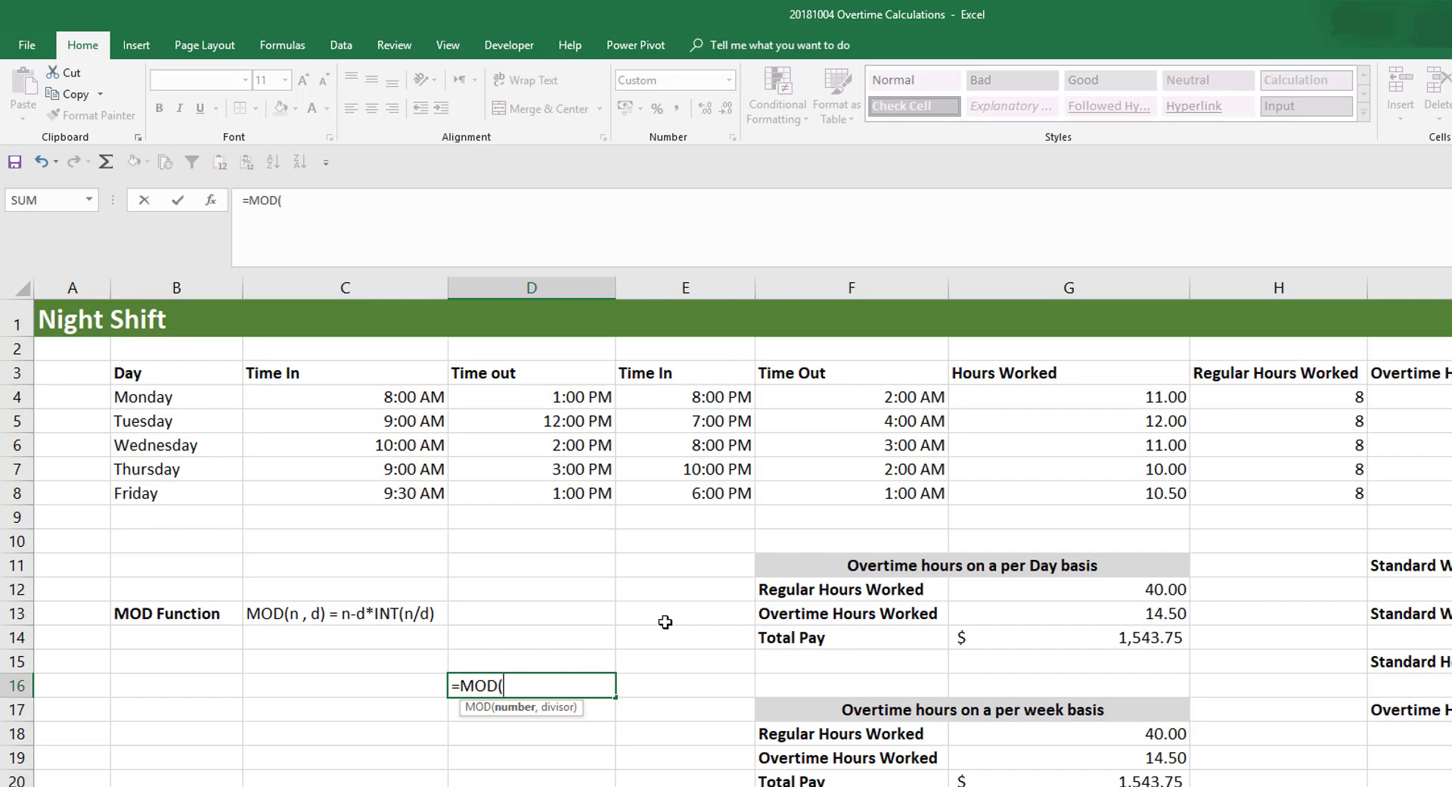
{"action": "type", "text": "10,3"}
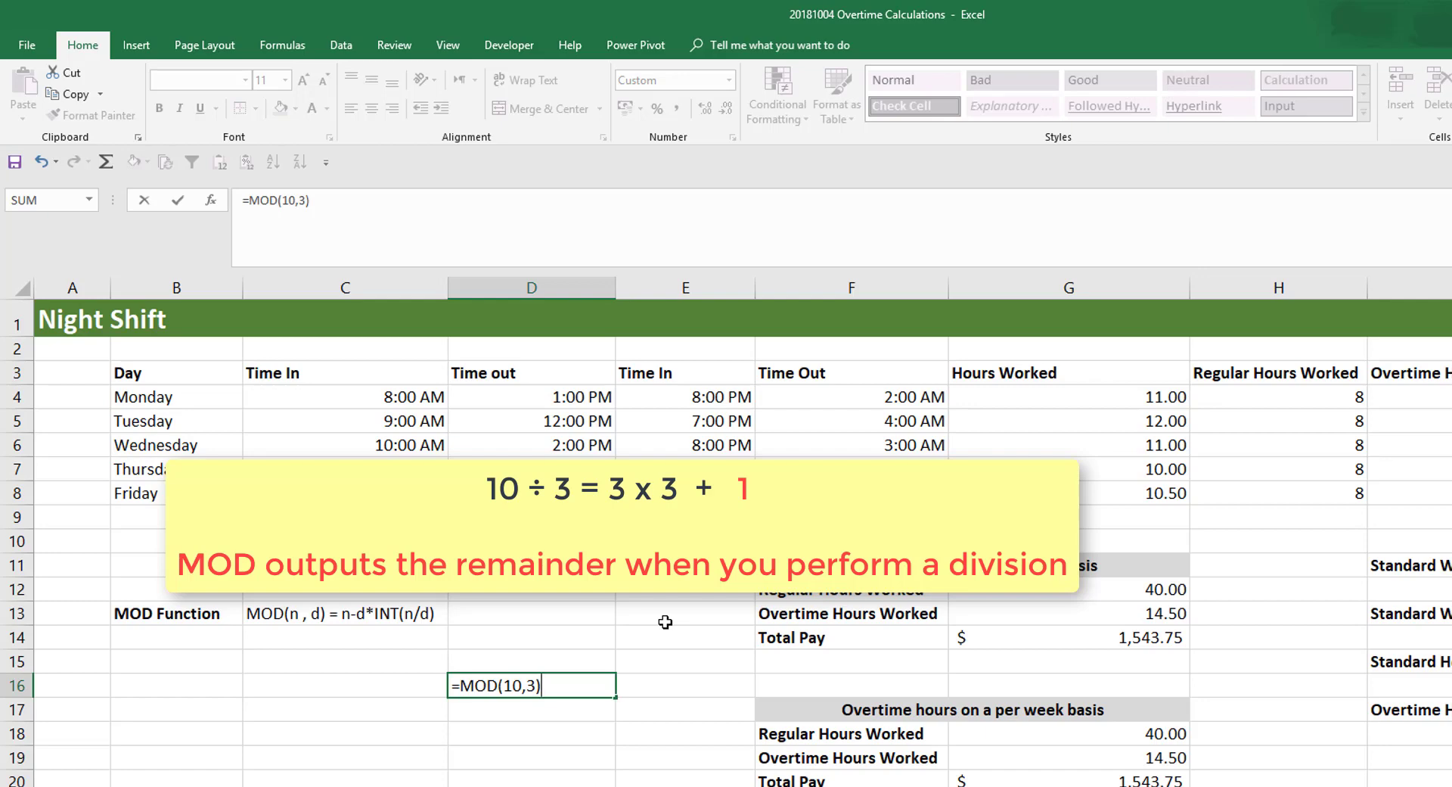
{"action": "key", "text": "Return"}
Change the number format of the MOD example in D16 to Number
{"action": "left_click", "coordinate": [527, 680]}
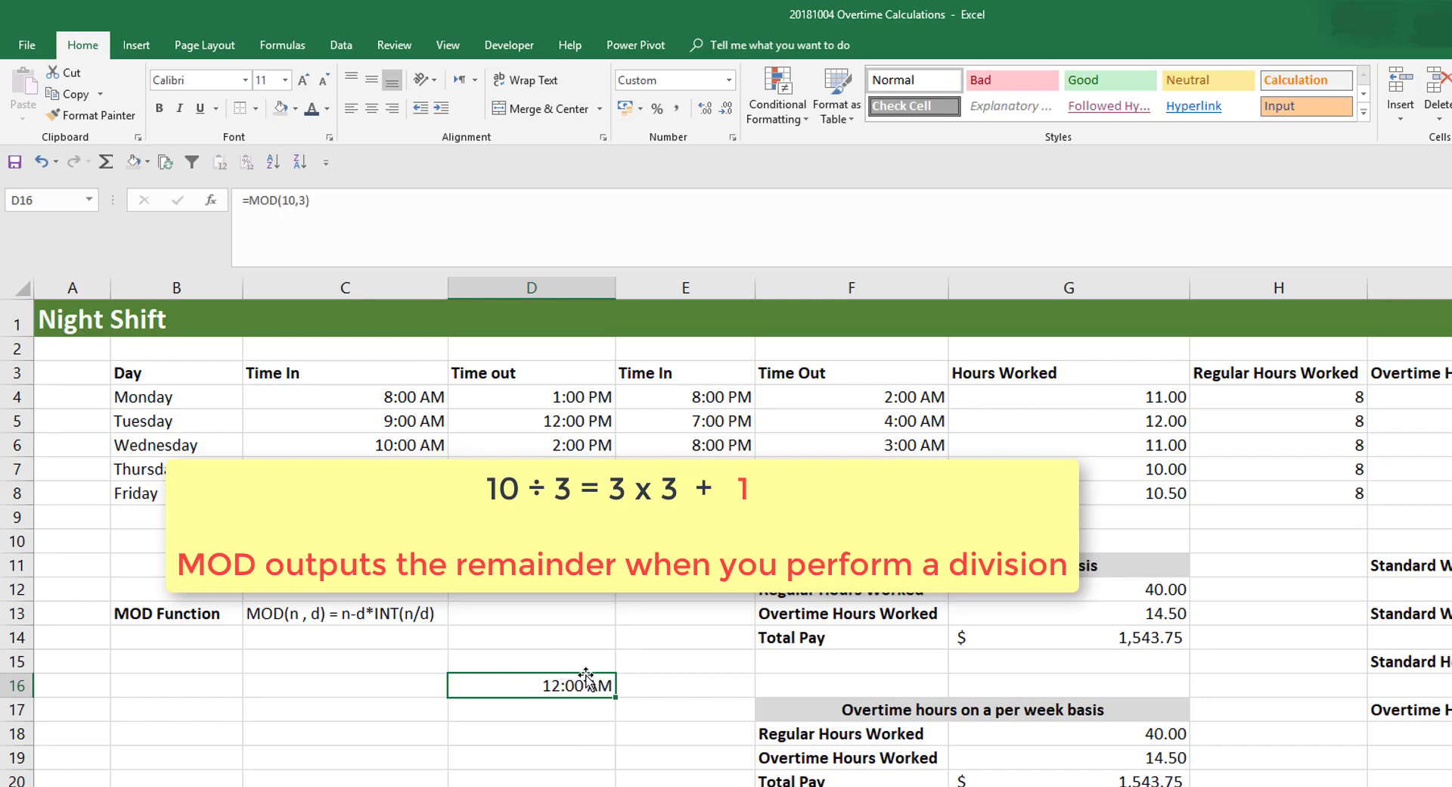
{"action": "left_click", "coordinate": [728, 80]}
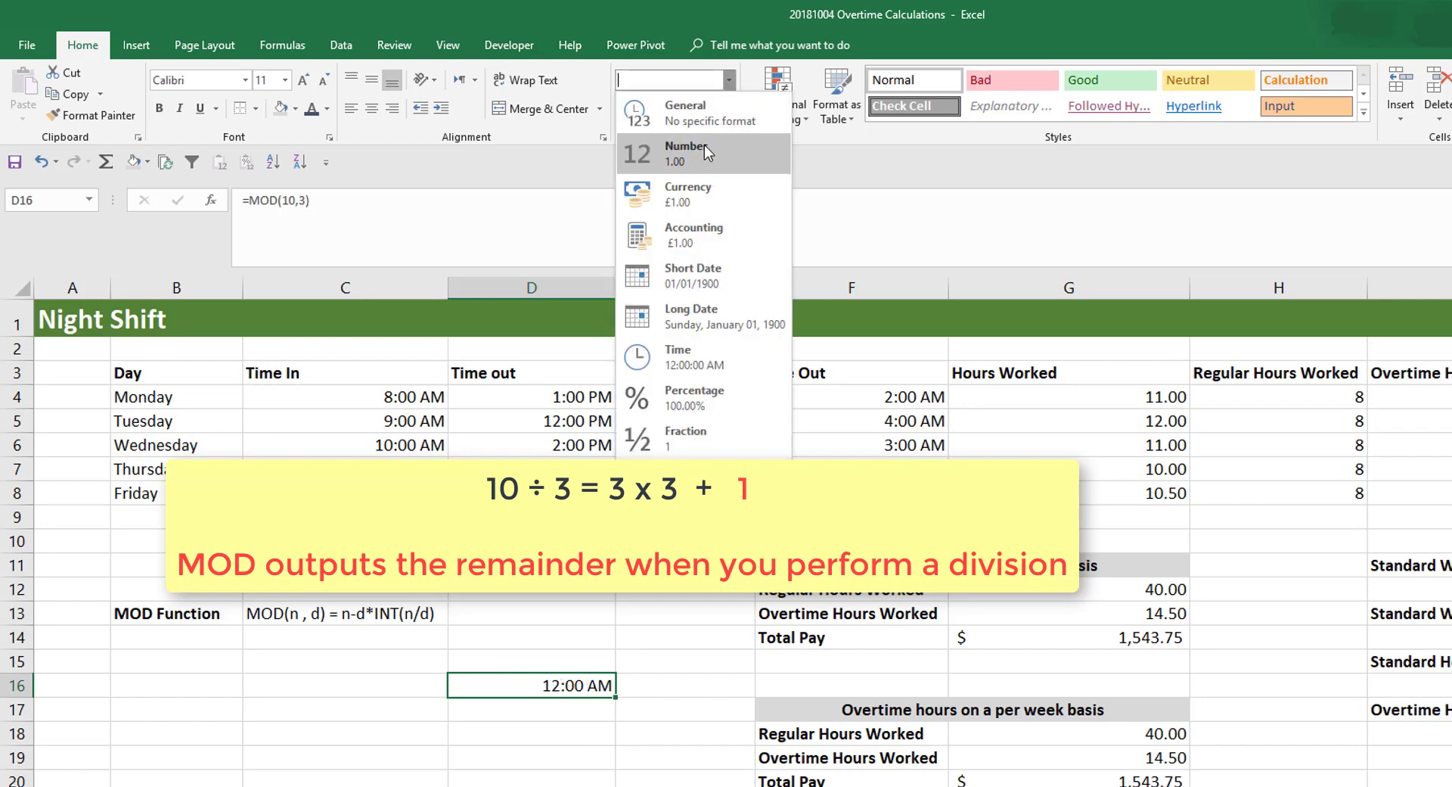
{"action": "left_click", "coordinate": [704, 147]}
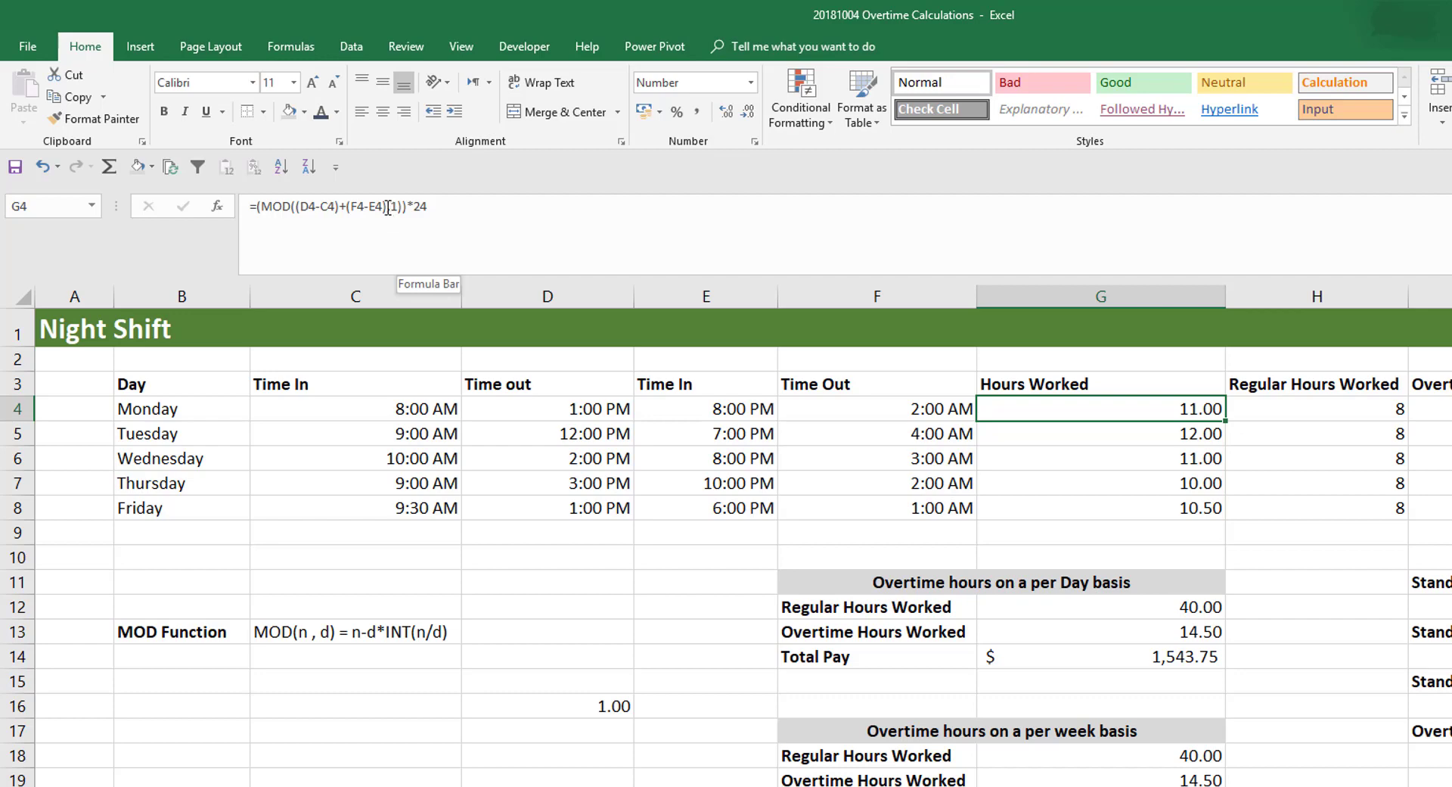
Evaluate the (D4-C4)+(F4-E4) argument inside the MOD formula in G4
{"action": "left_click", "coordinate": [310, 206]}
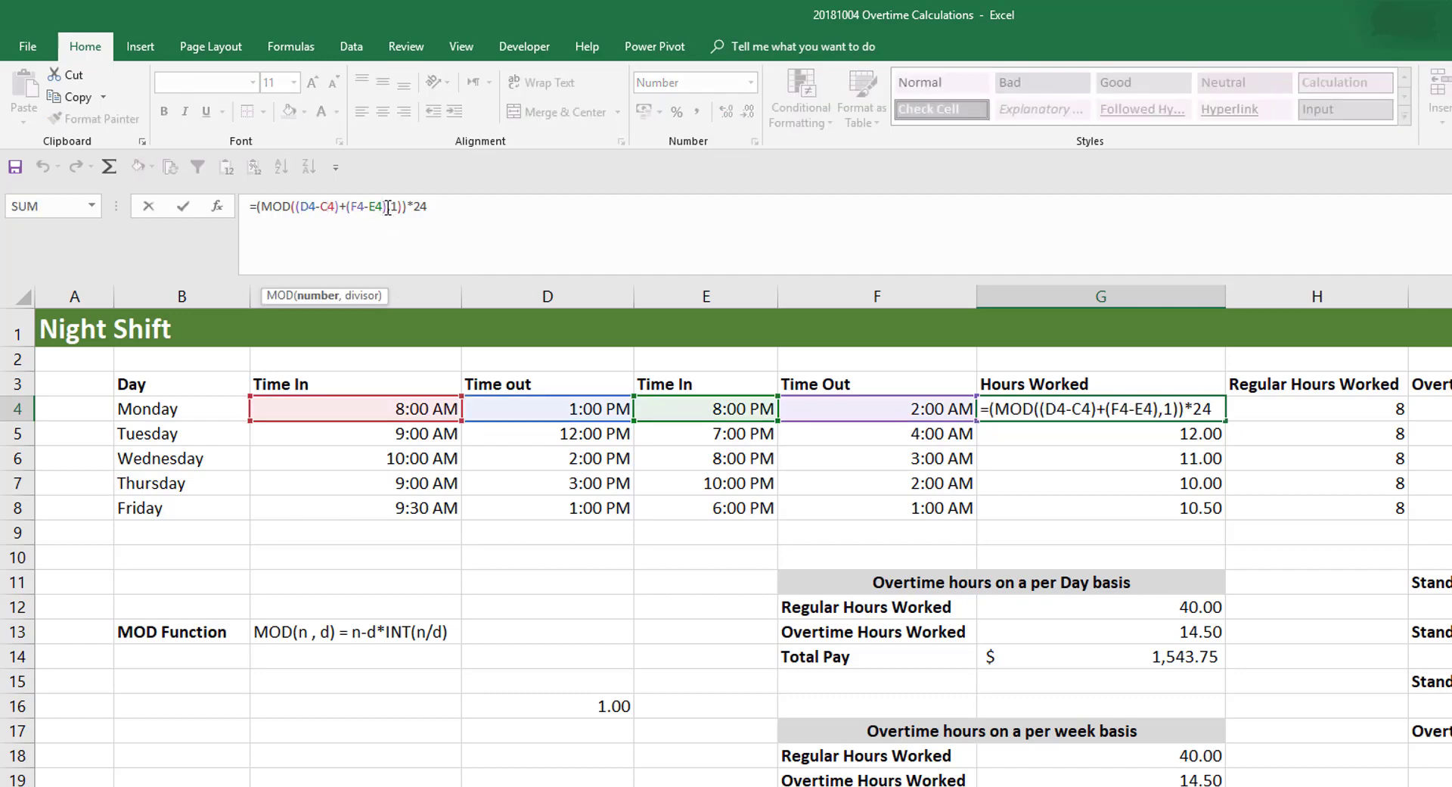
{"action": "left_click_drag", "start_coordinate": [387, 206], "coordinate": [296, 210]}
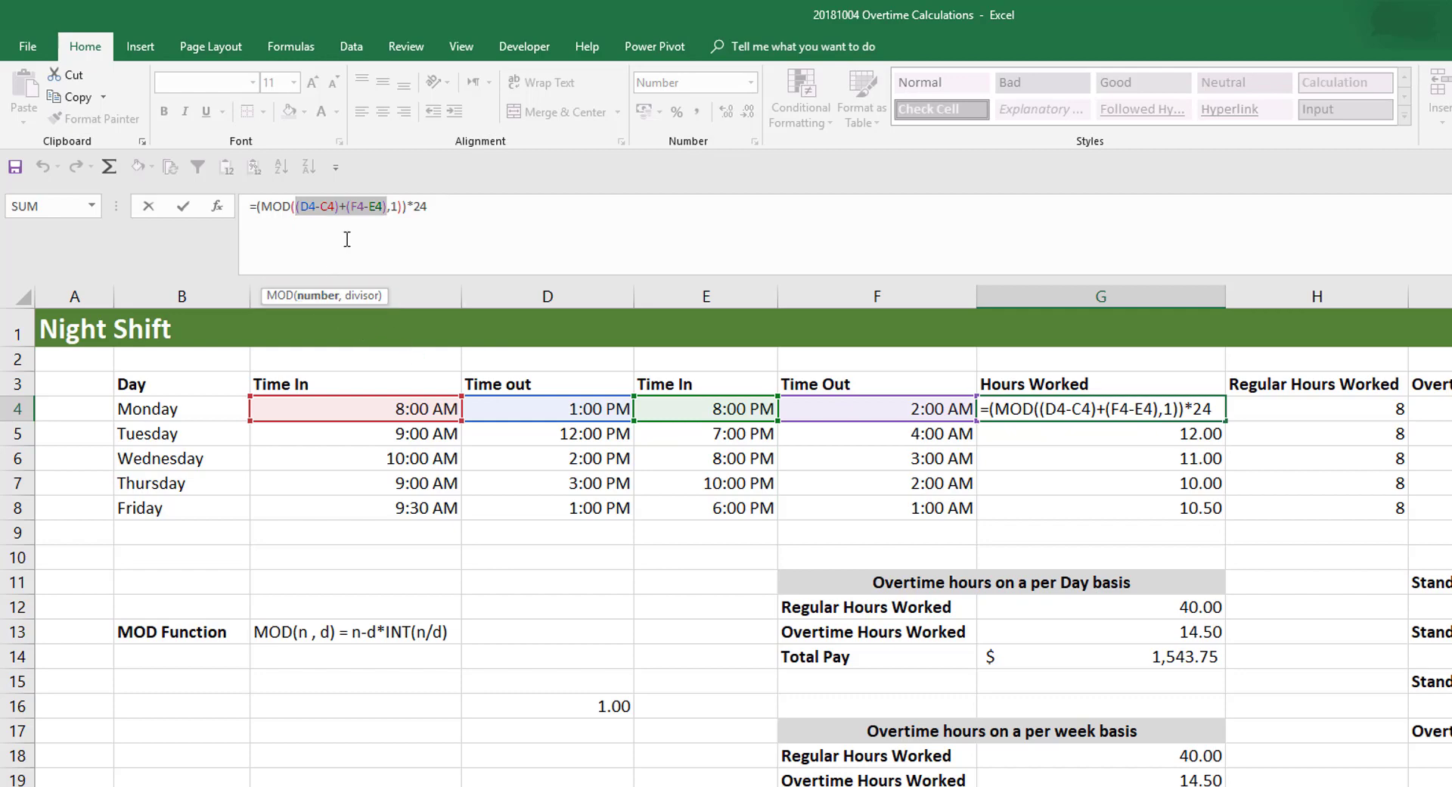
{"action": "key", "text": "F9"}
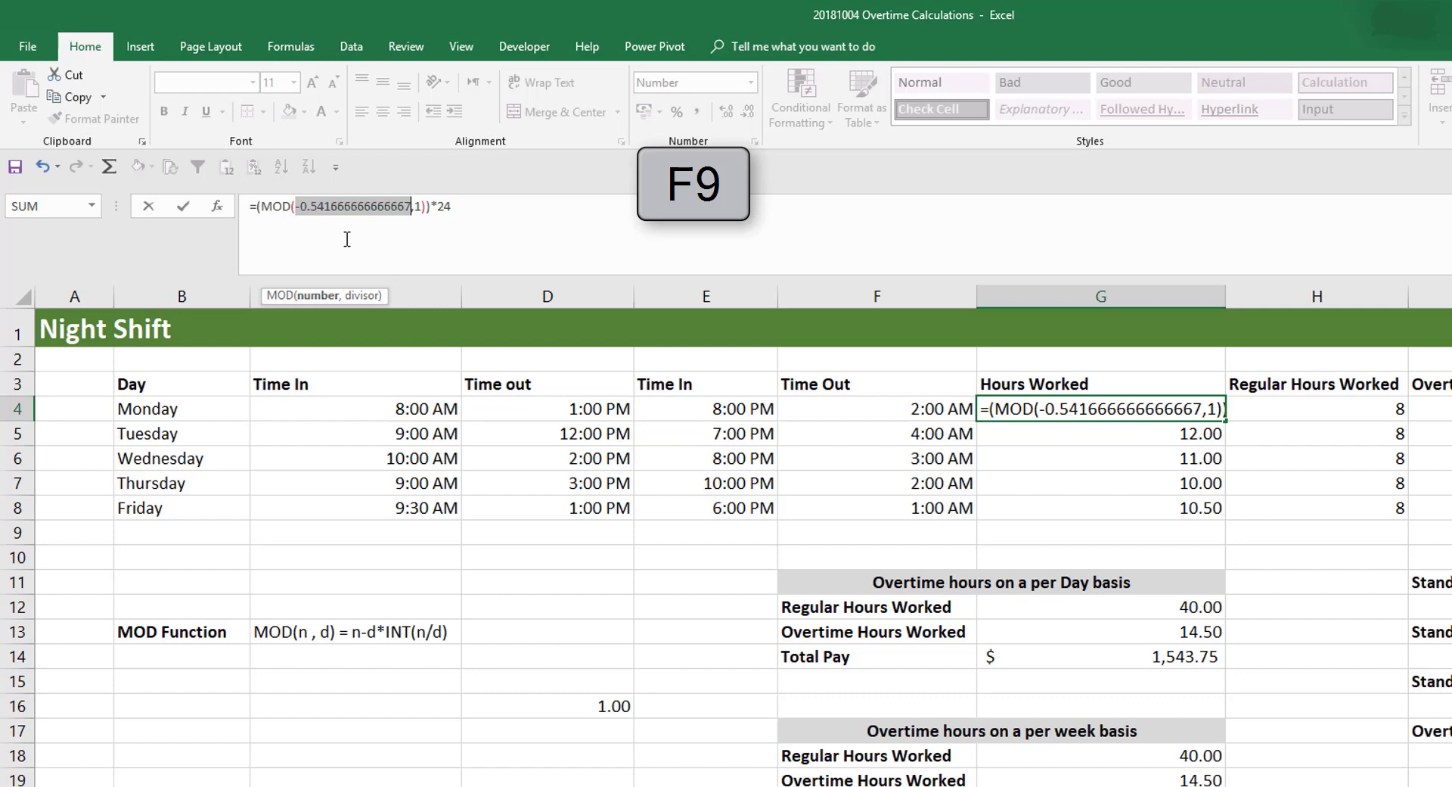
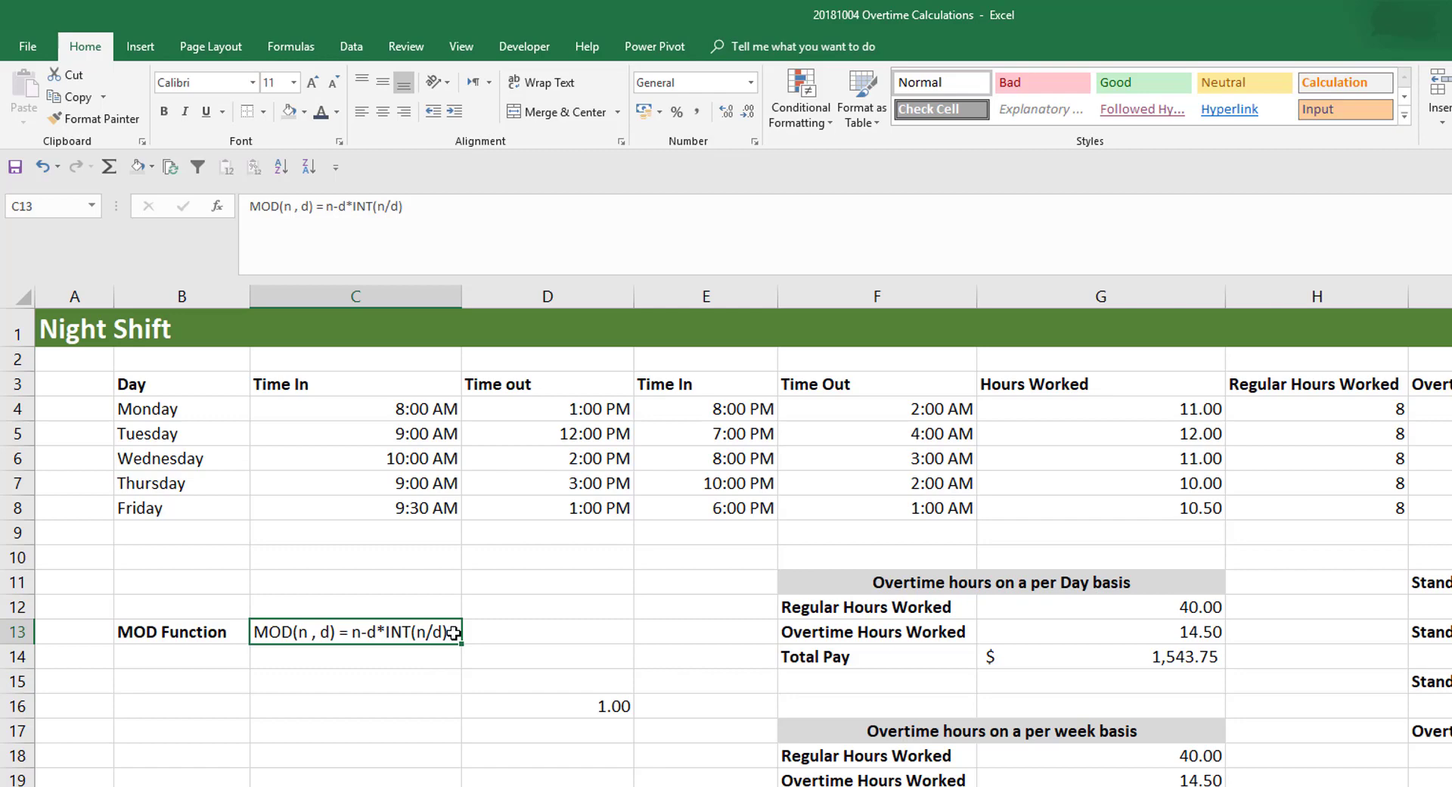
Enter the example formula =INT(-0.3) in cell C15 to demonstrate how INT rounds a negative fraction
{"action": "left_click", "coordinate": [447, 682]}
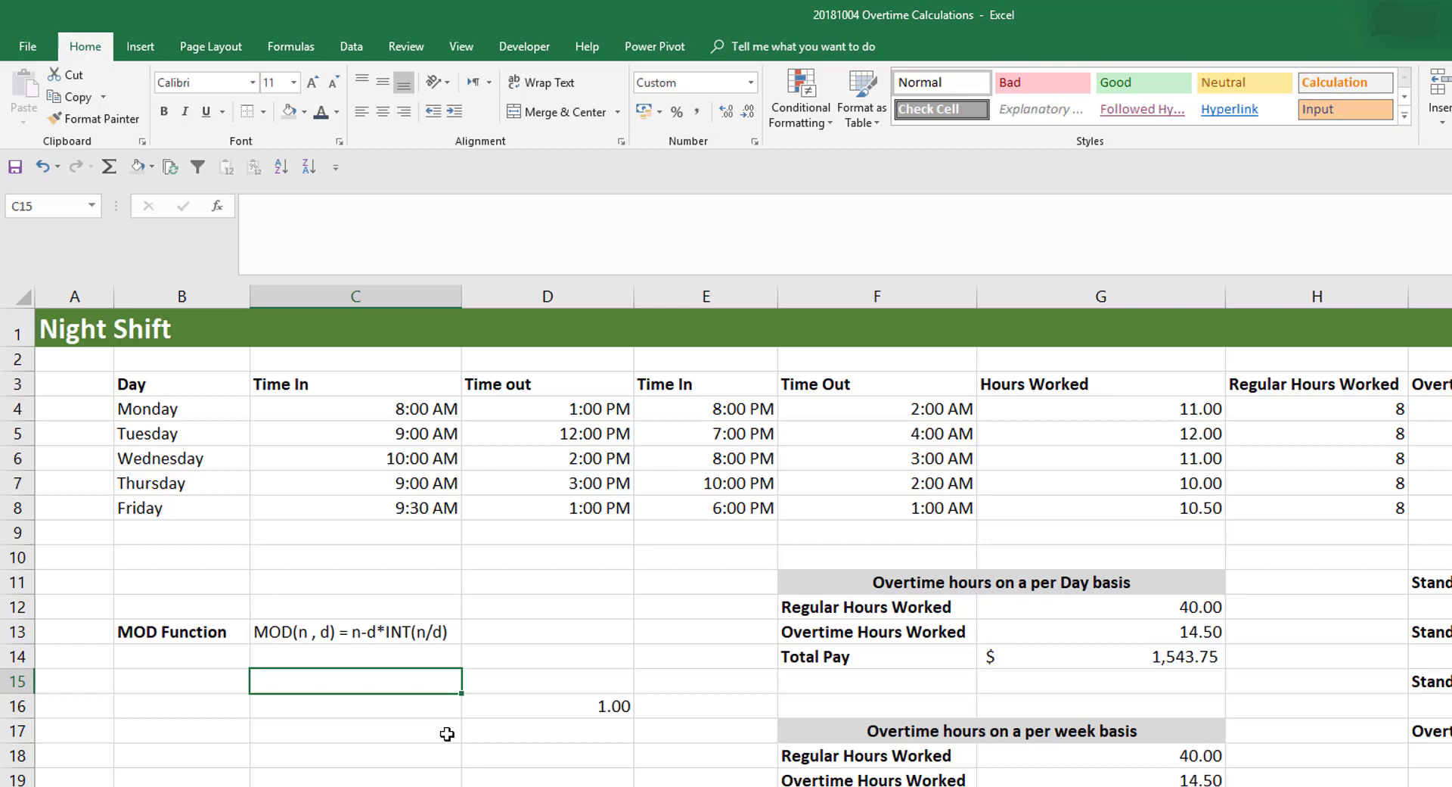
{"action": "type", "text": "=int"}
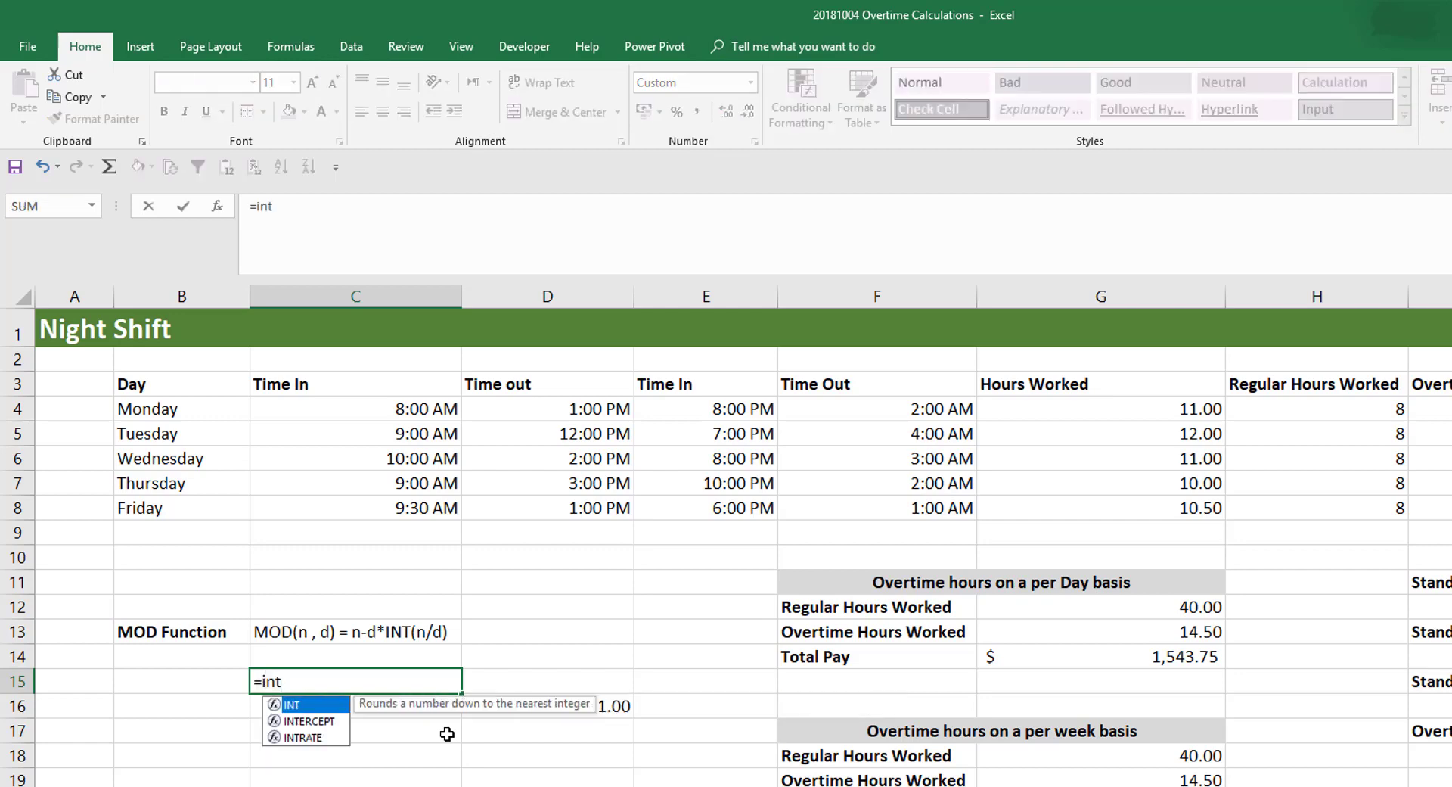
{"action": "key", "text": "Tab"}
{"action": "type", "text": "-"}
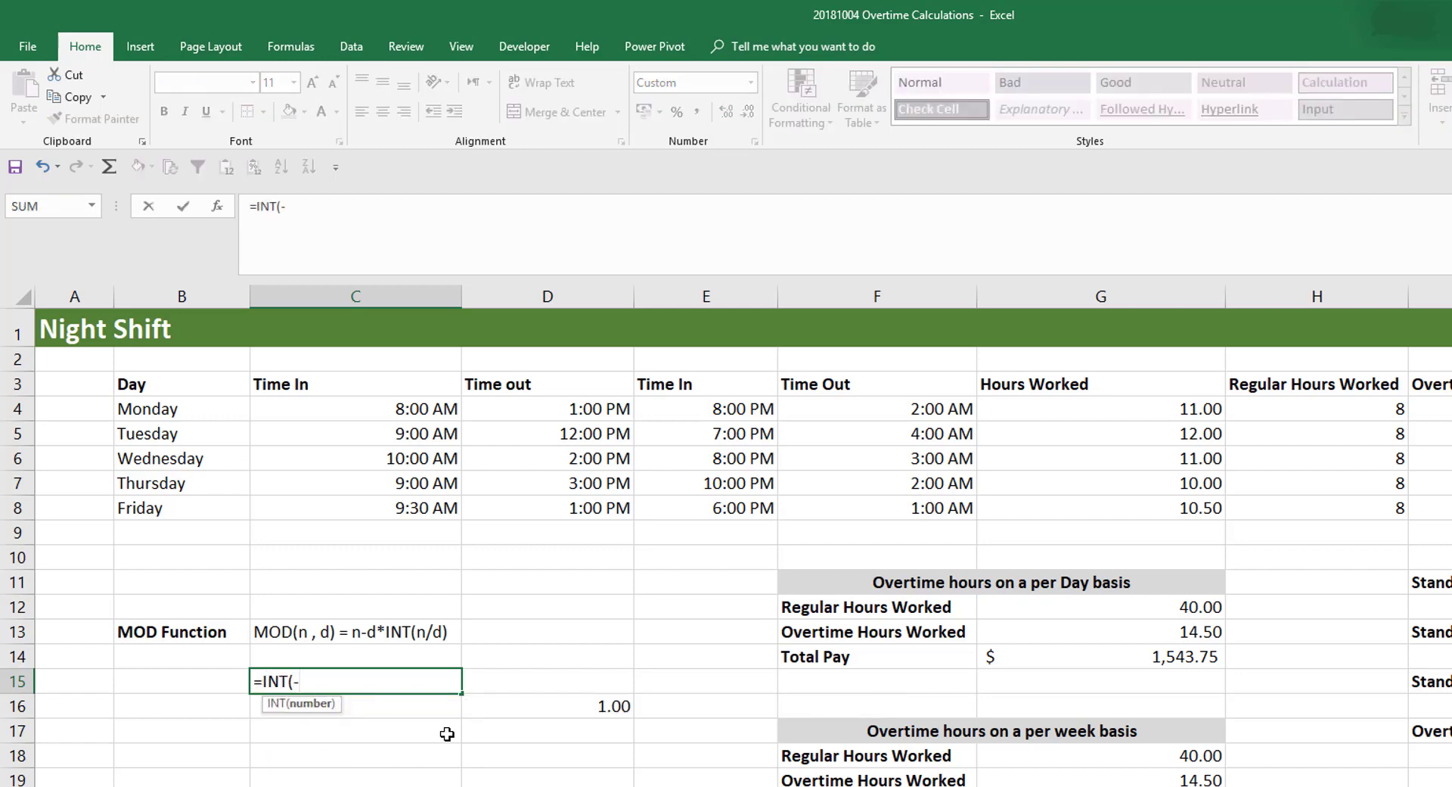
{"action": "type", "text": "0.3)"}
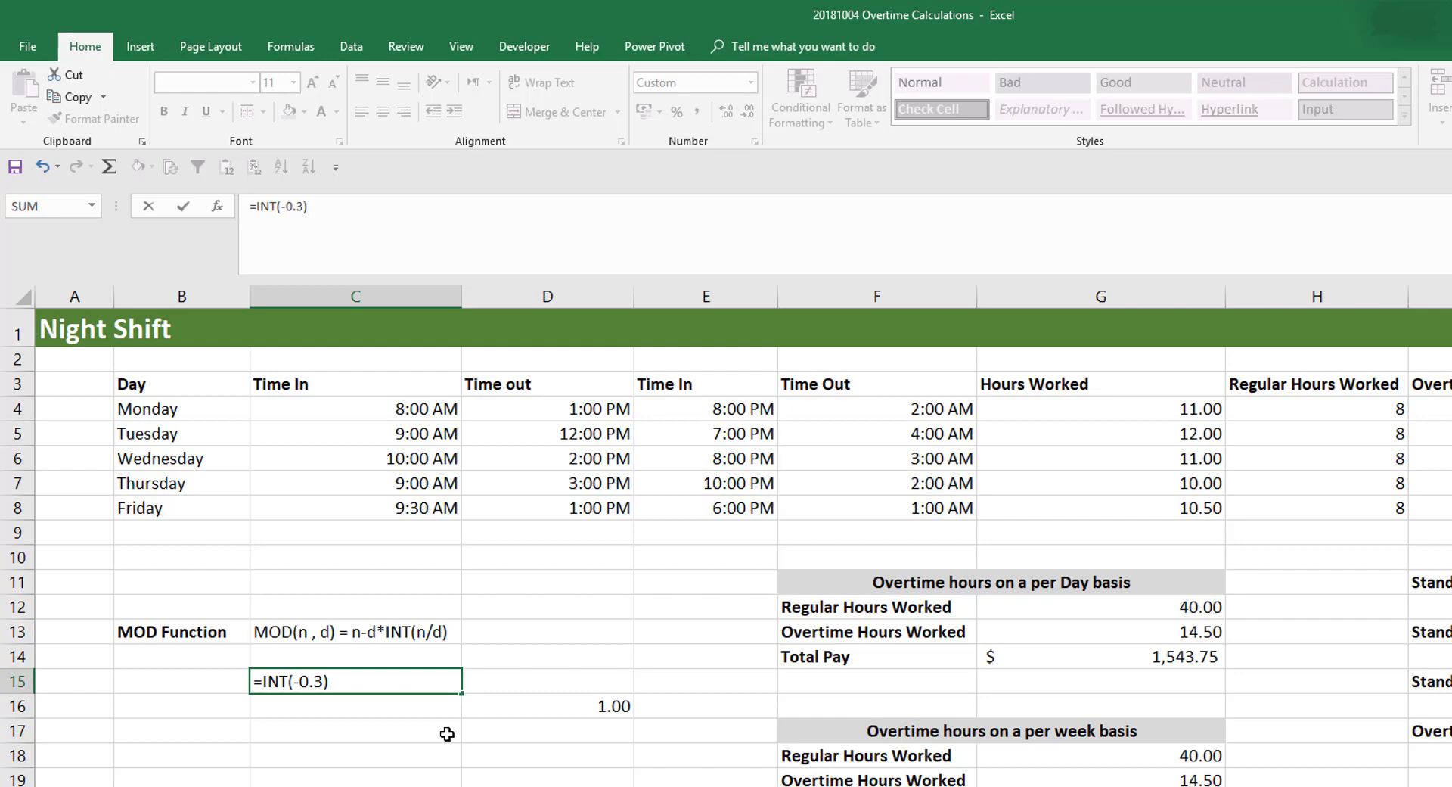
{"action": "key", "text": "Return"}
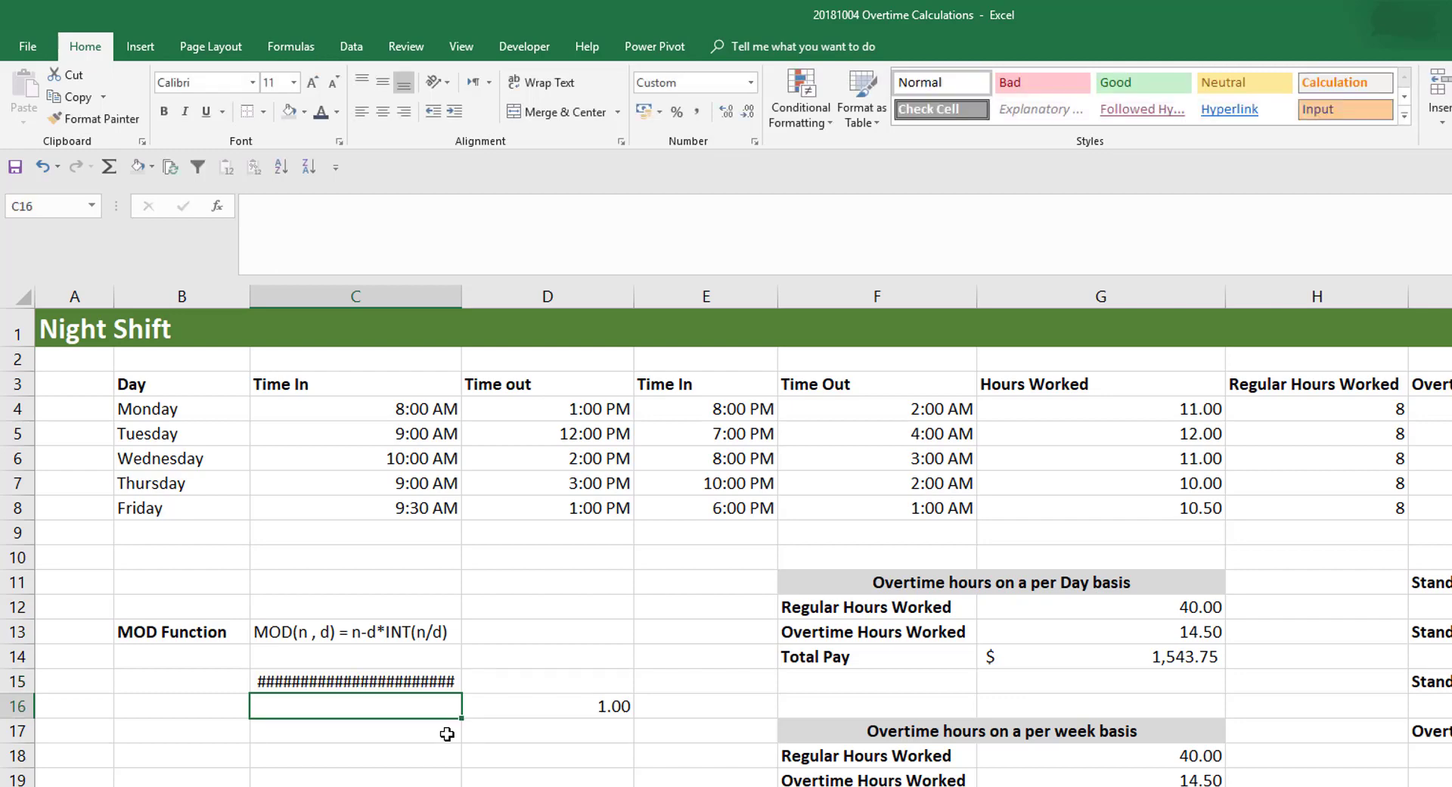
Change the number format of the INT example in C15 to Number
{"action": "left_click", "coordinate": [356, 673]}
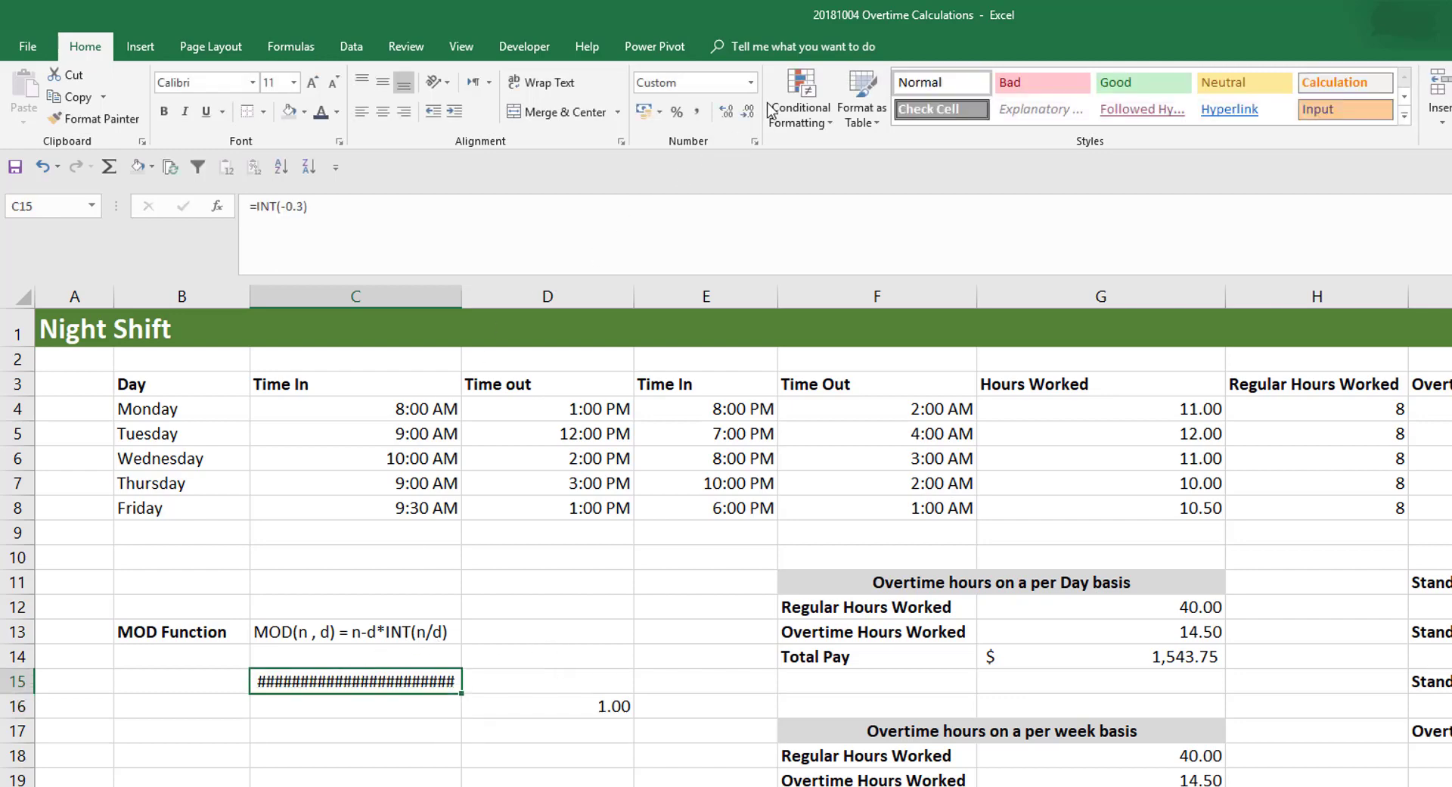
{"action": "left_click", "coordinate": [750, 81]}
{"action": "left_click", "coordinate": [715, 161]}
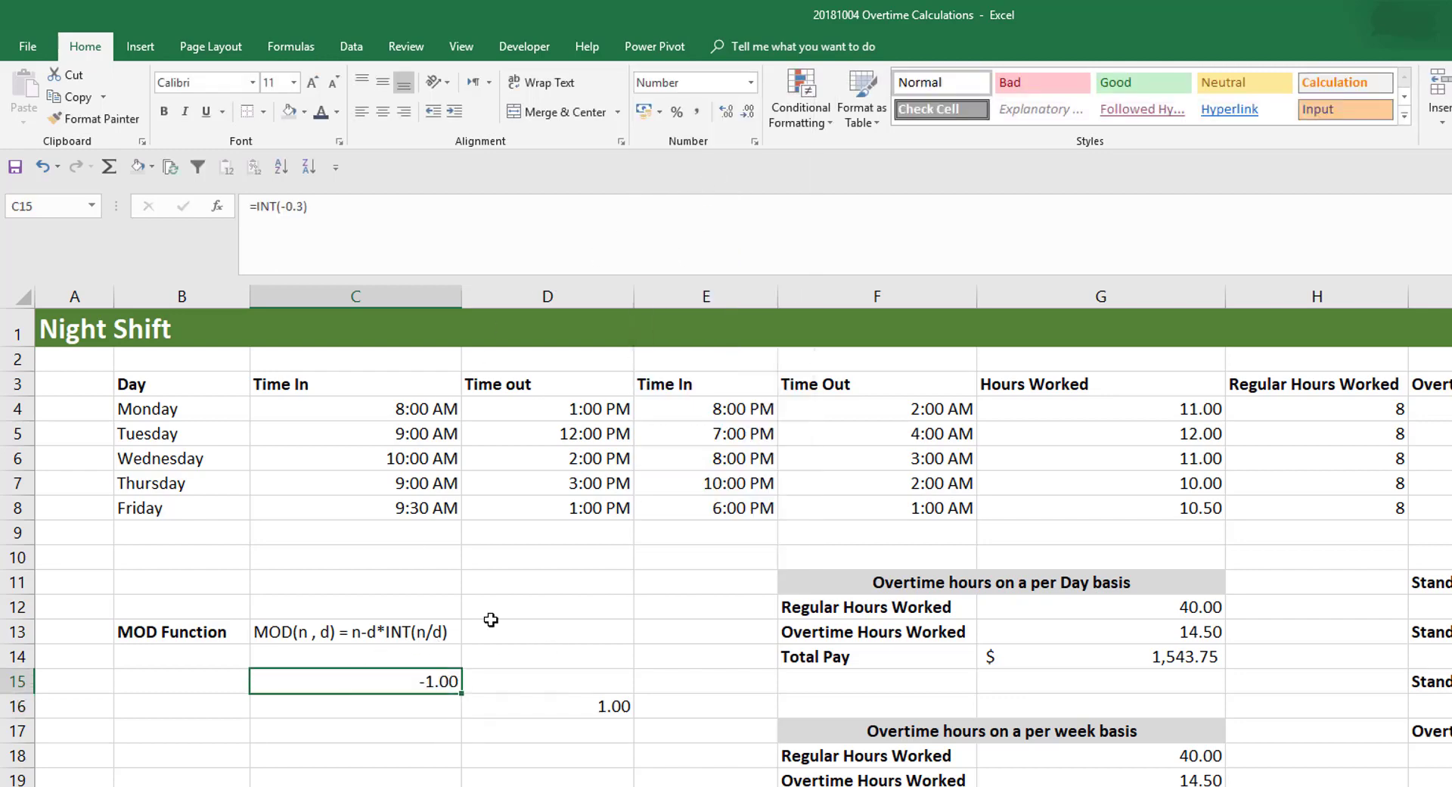
Review the MOD definition in C13 and compare the G4 Hours Worked formulas on the Night Shift and Day Shift sheets
{"action": "left_click", "coordinate": [412, 731]}
{"action": "left_click", "coordinate": [428, 685]}
{"action": "left_click", "coordinate": [388, 631]}
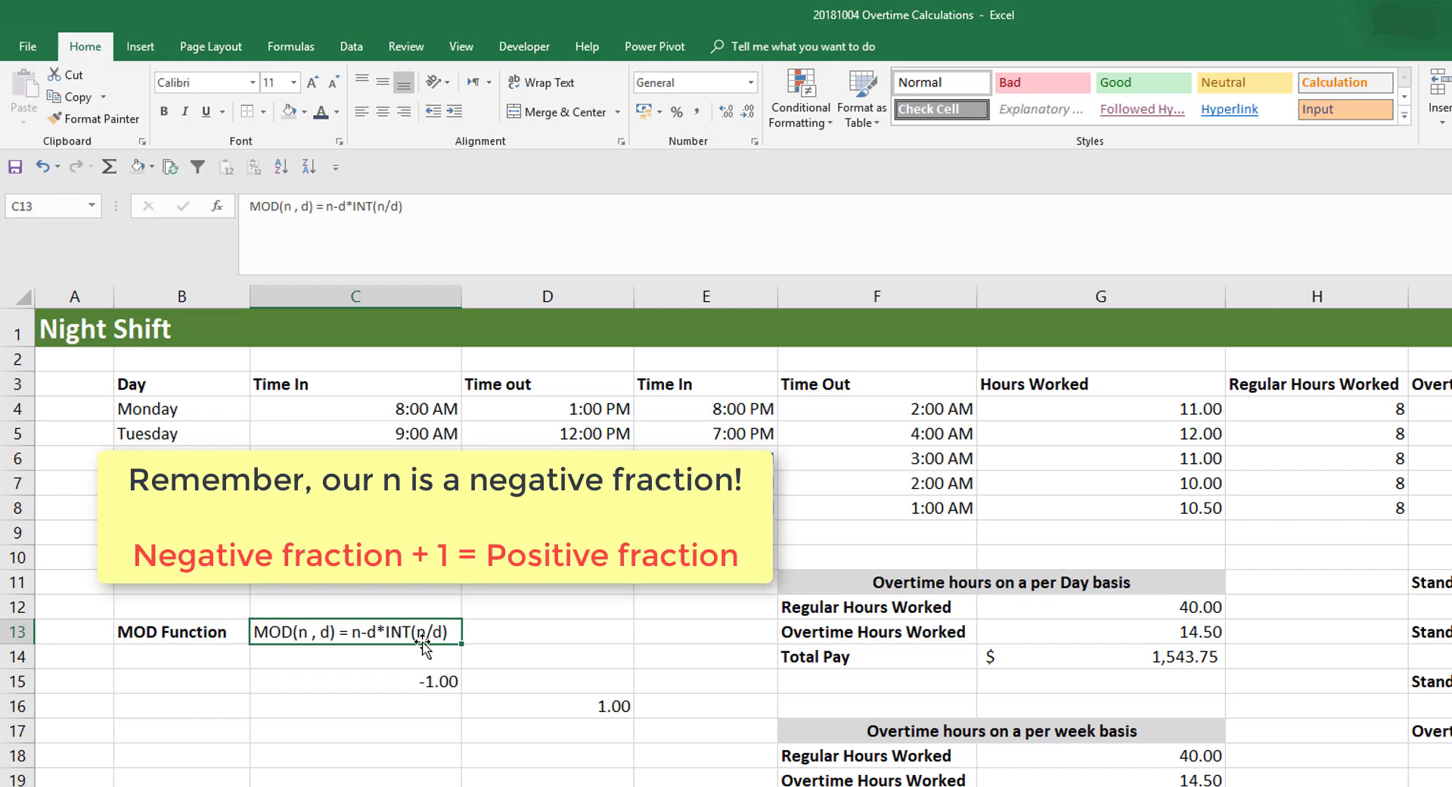
{"action": "left_click", "coordinate": [1135, 410]}
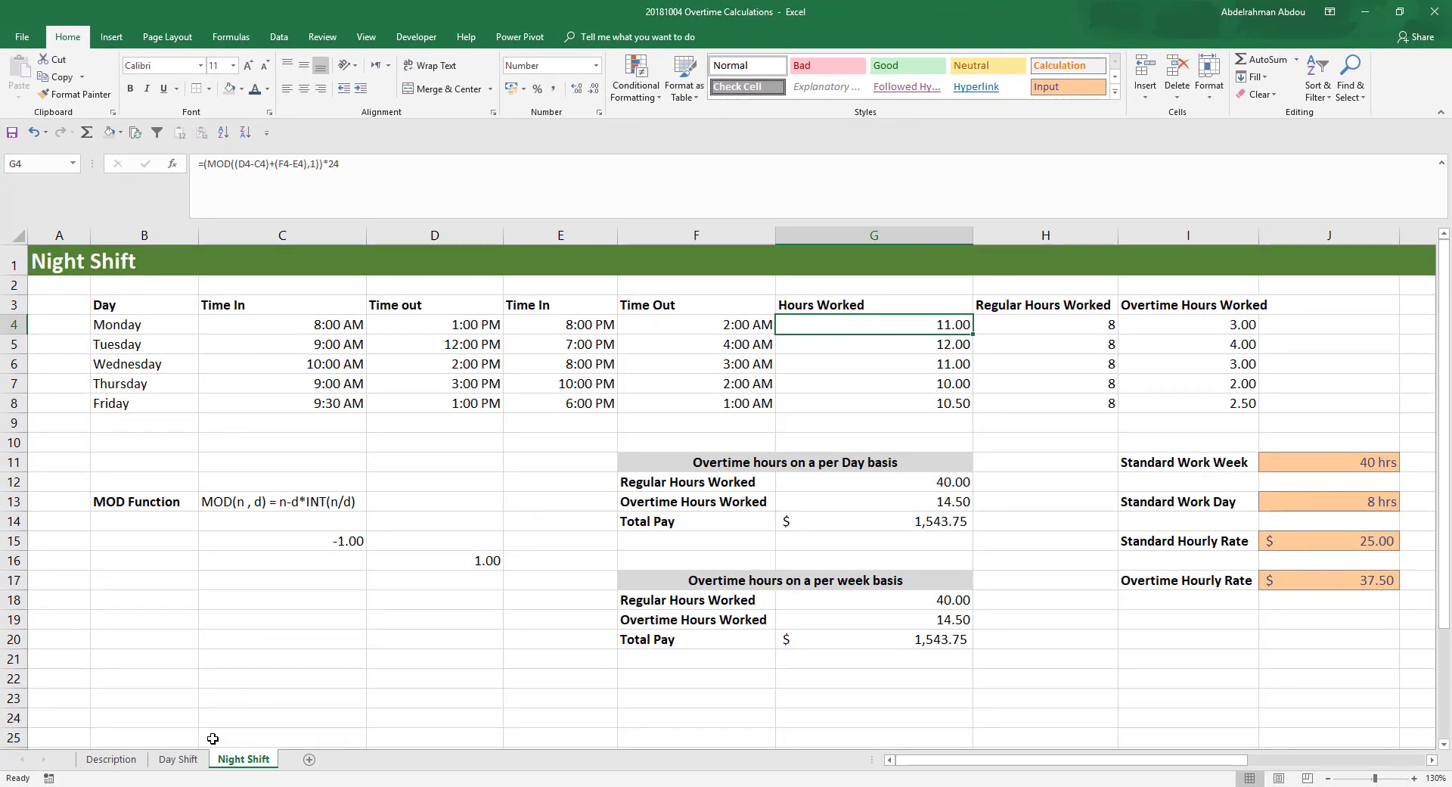
{"action": "left_click", "coordinate": [180, 759]}
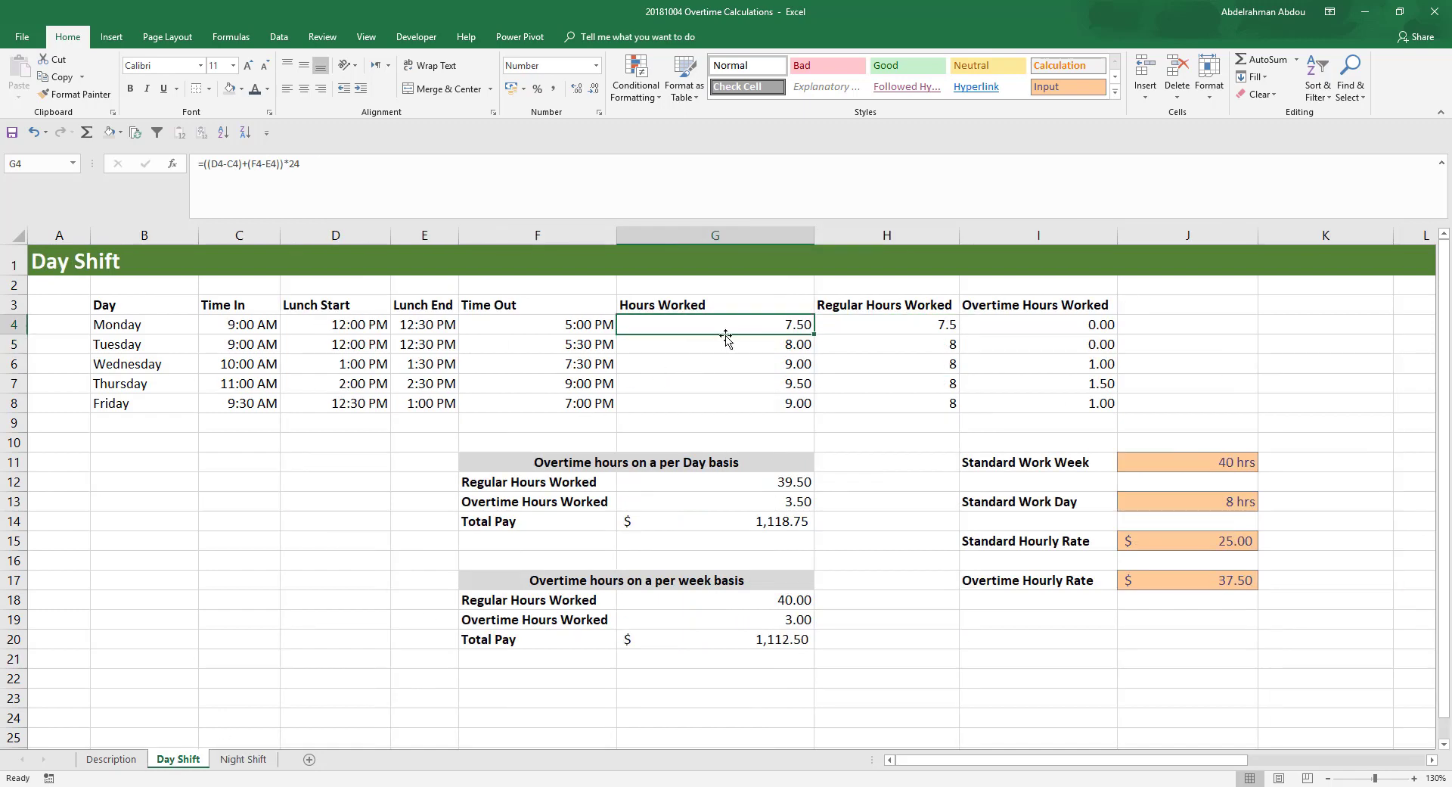
{"action": "left_click", "coordinate": [242, 758]}
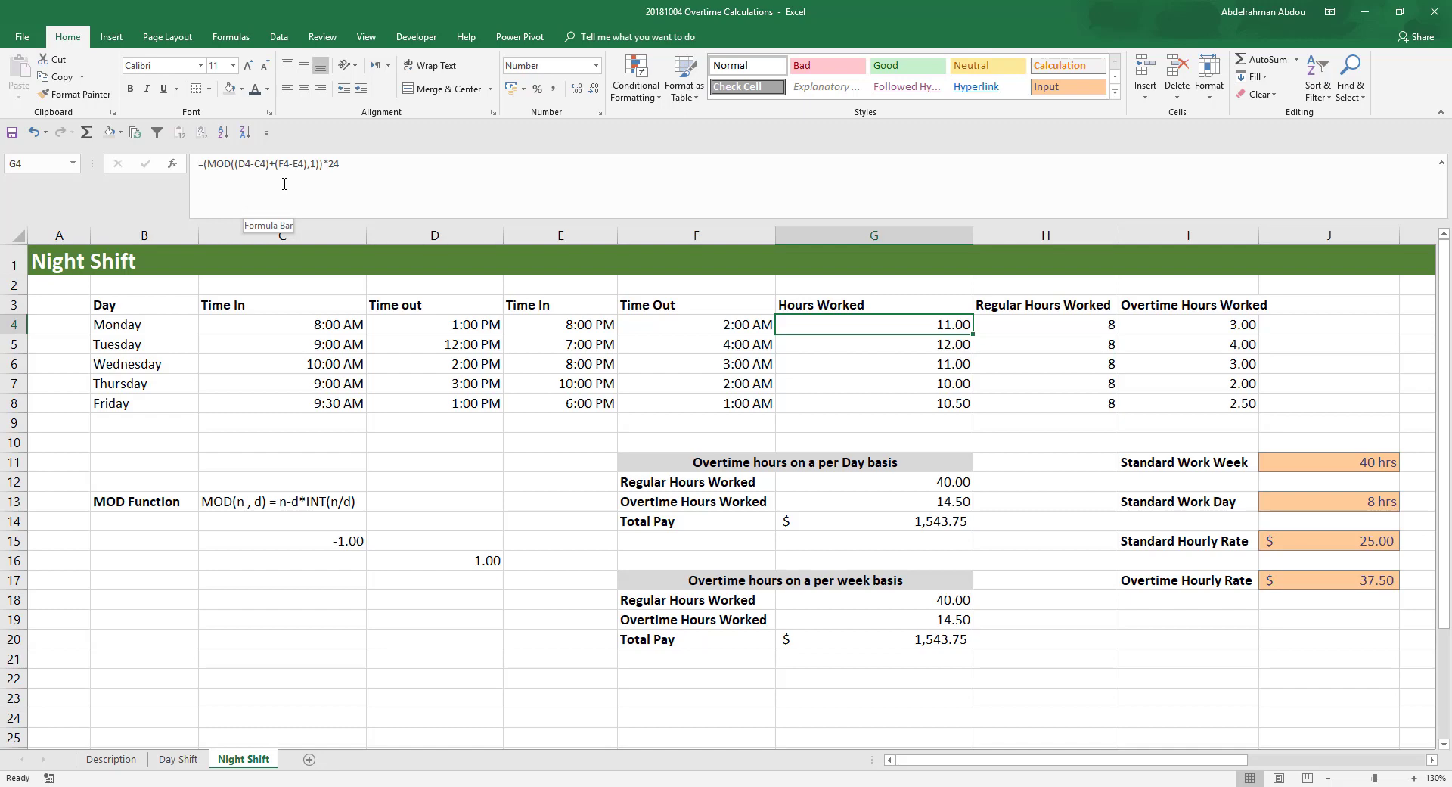
Examine the MOD definition in C13 side by side with the INT example in C15 on the Night Shift sheet
{"action": "left_click", "coordinate": [847, 482]}
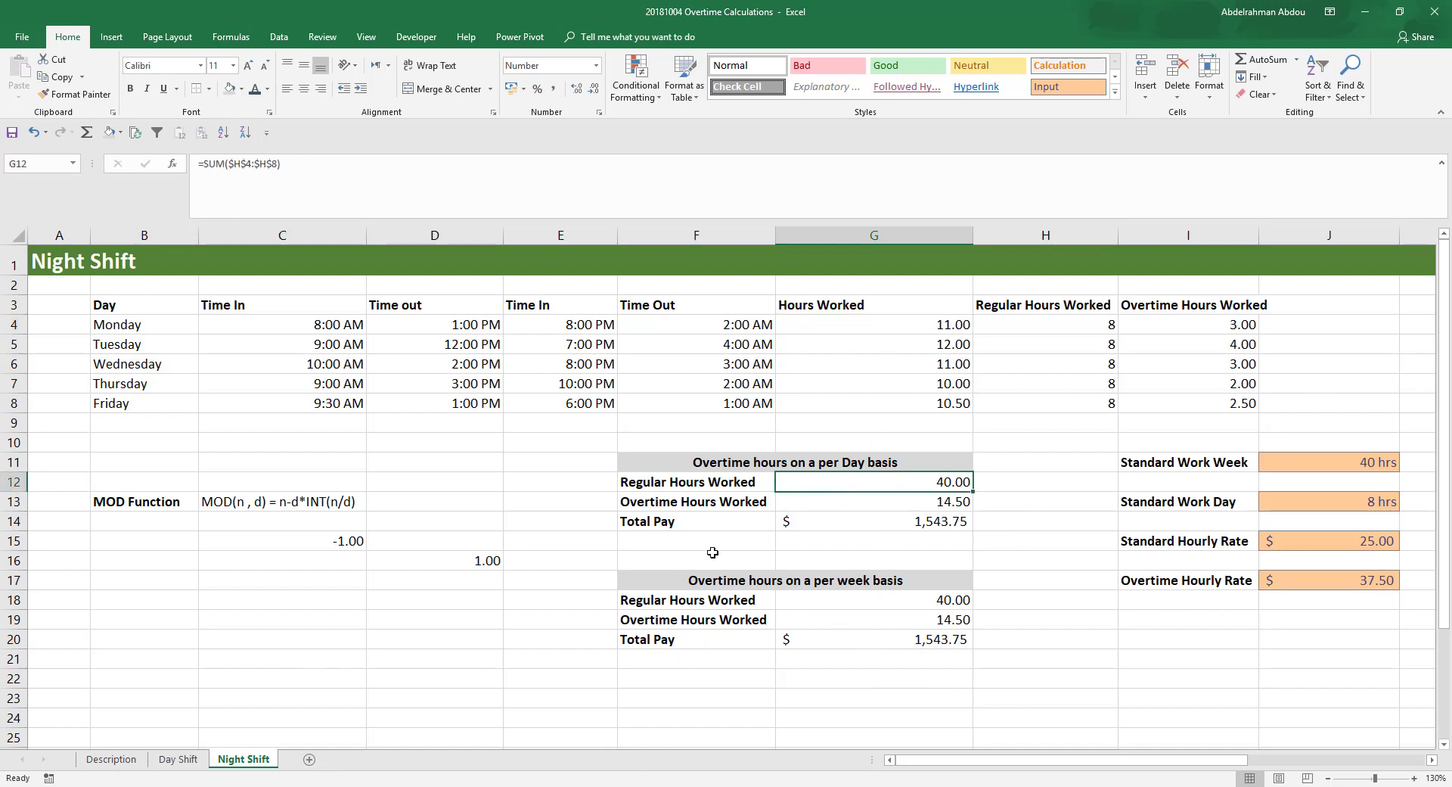
{"action": "key", "text": "Down"}
{"action": "key", "text": "Left"}
{"action": "key", "text": "Left"}
{"action": "key", "text": "Left"}
{"action": "key", "text": "Left"}
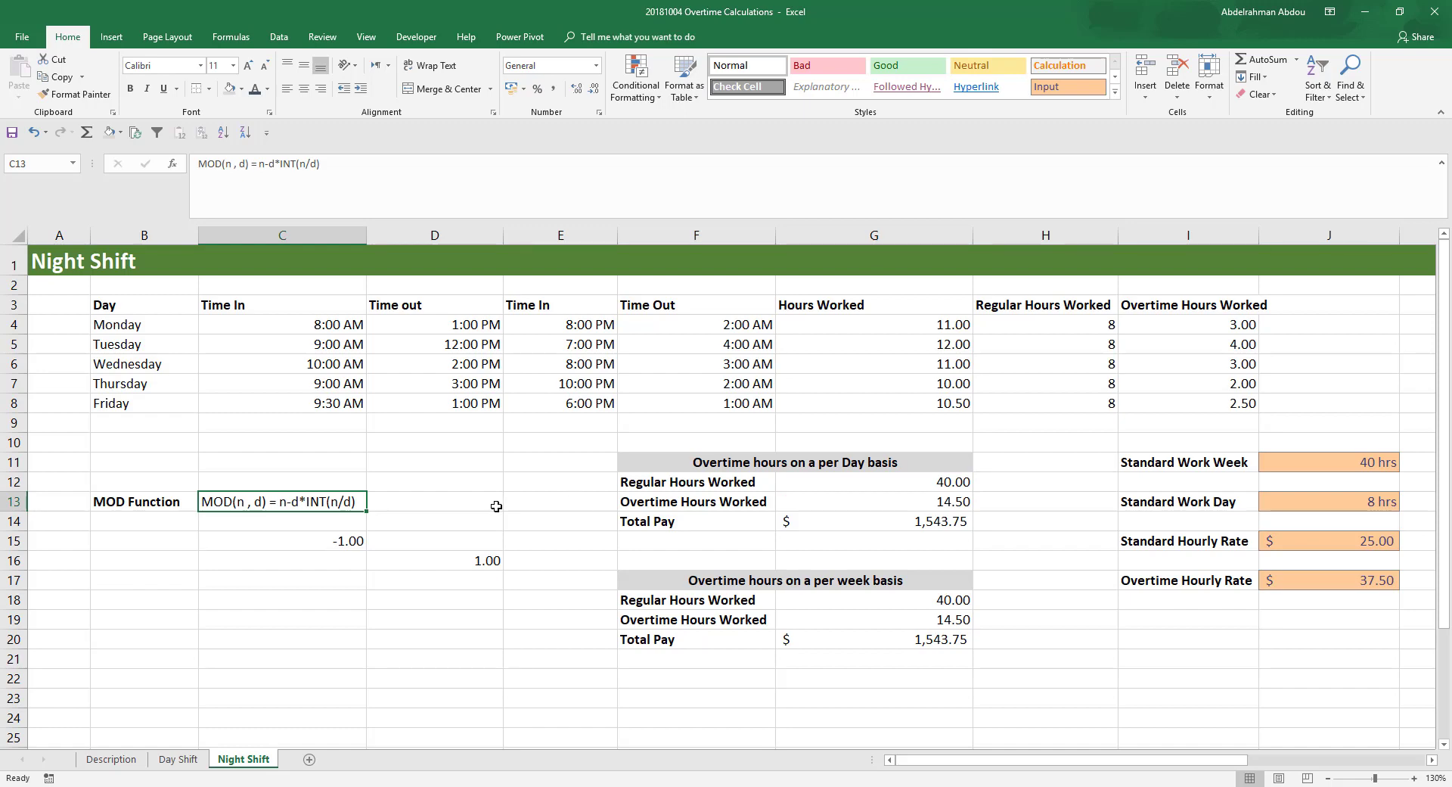
{"action": "left_click", "coordinate": [350, 540]}
{"action": "left_click", "coordinate": [325, 501]}
{"action": "left_click", "coordinate": [302, 538]}
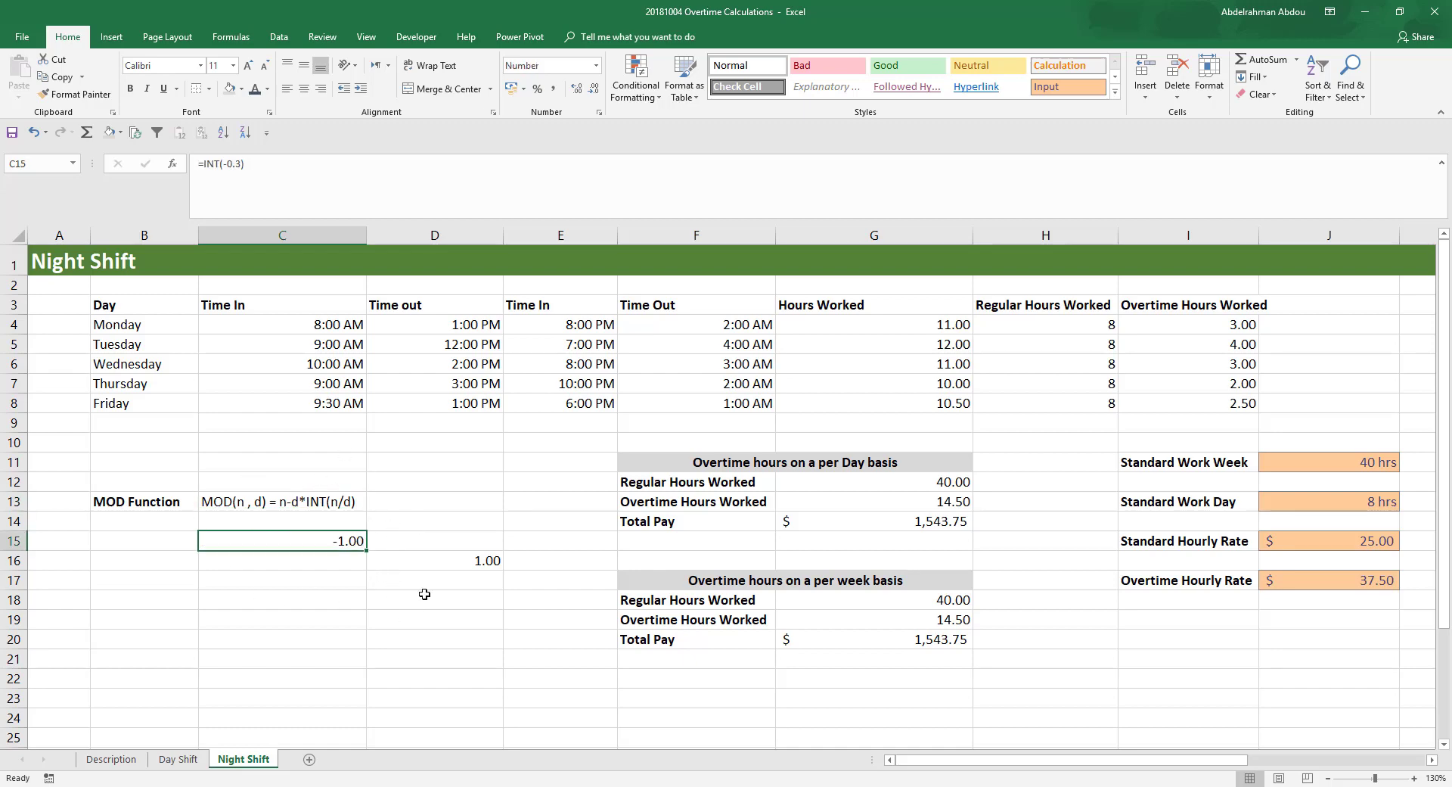
{"action": "left_click", "coordinate": [308, 499]}
{"action": "left_click", "coordinate": [344, 537]}
{"action": "left_click", "coordinate": [345, 505]}
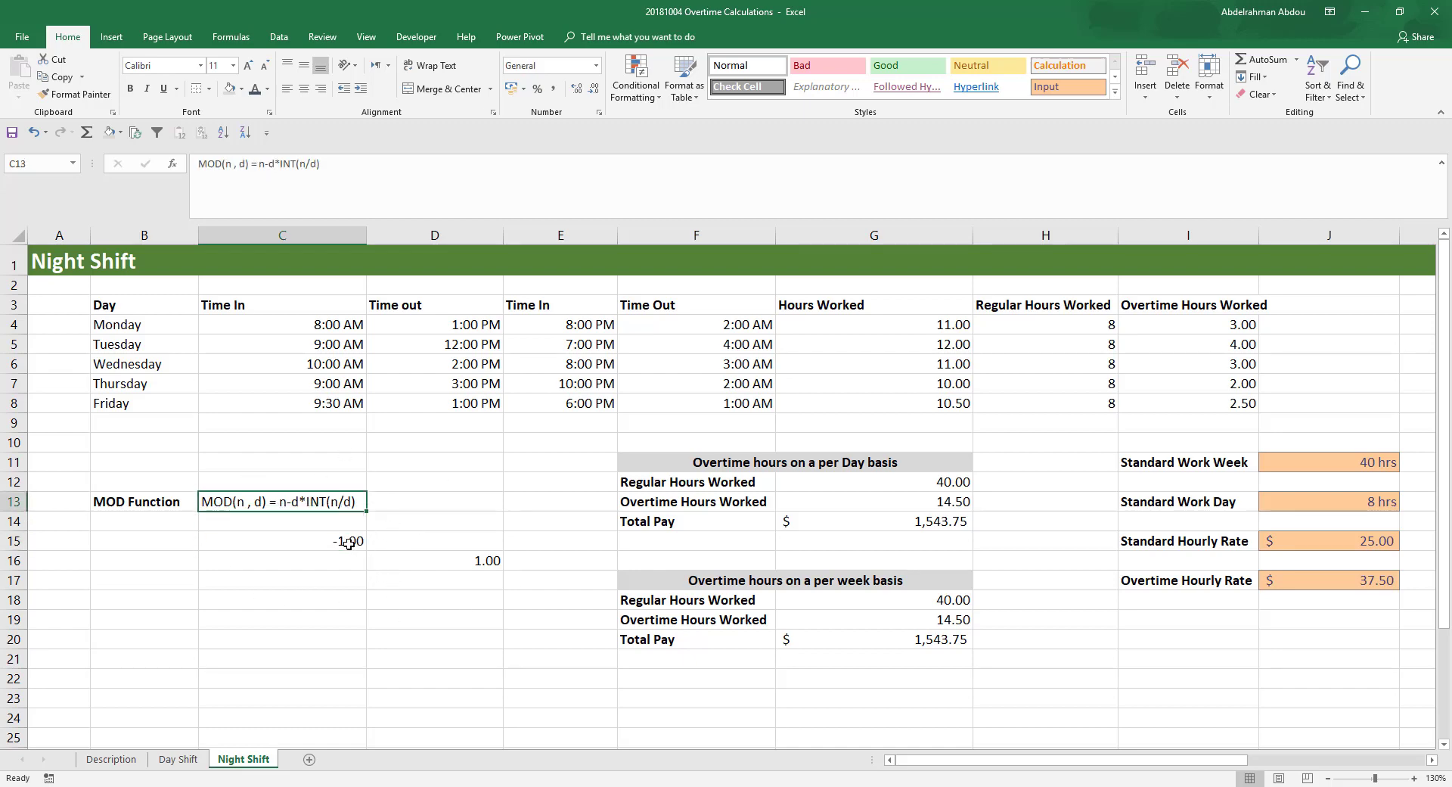
{"action": "left_click", "coordinate": [347, 540]}
{"action": "left_click", "coordinate": [352, 504]}
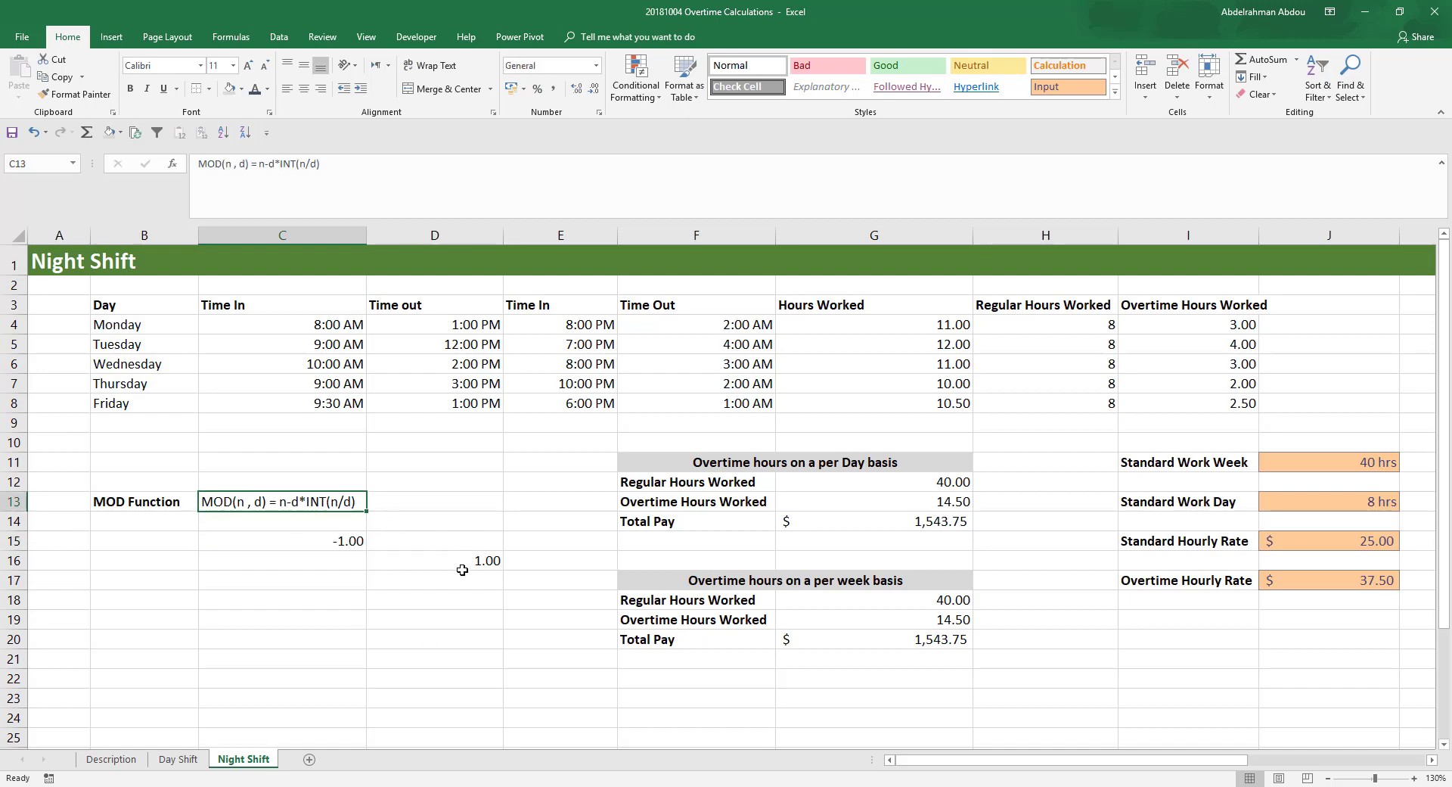